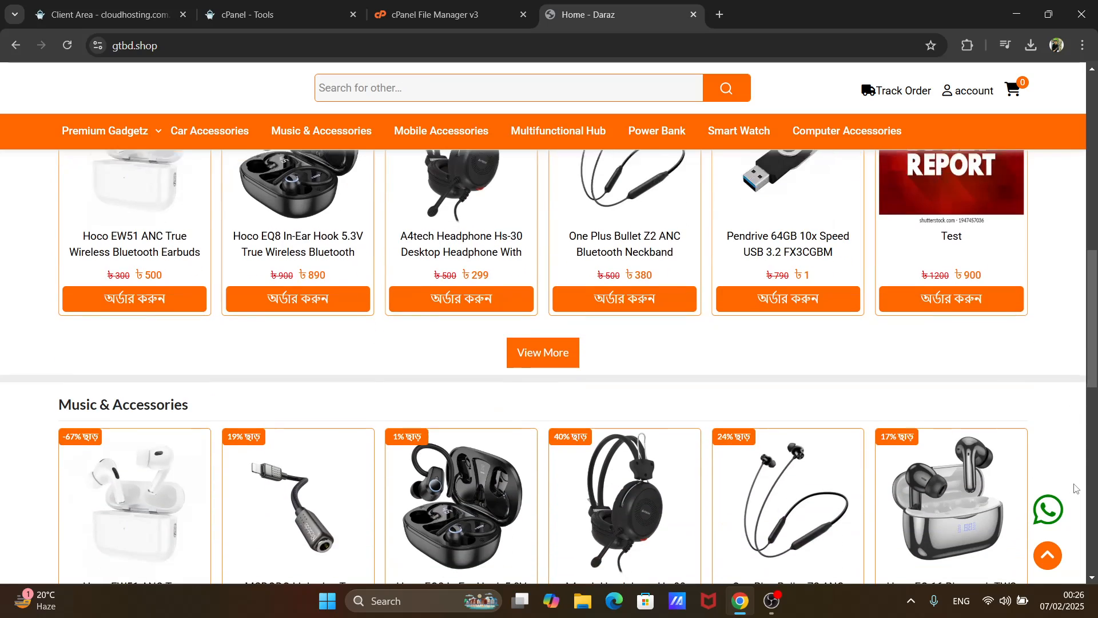
scroll(1076, 488, down, 8)
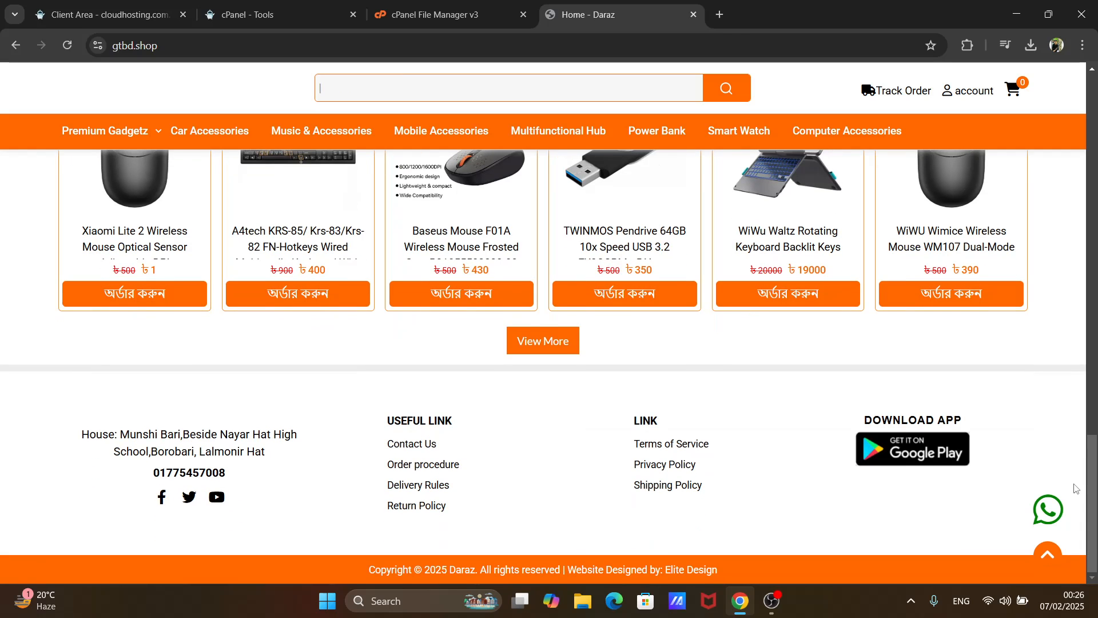
- Look through the gtbd.shop storefront home page, including its product sections and footer
scroll(1076, 487, up, 1)
scroll(1076, 487, up, 1)
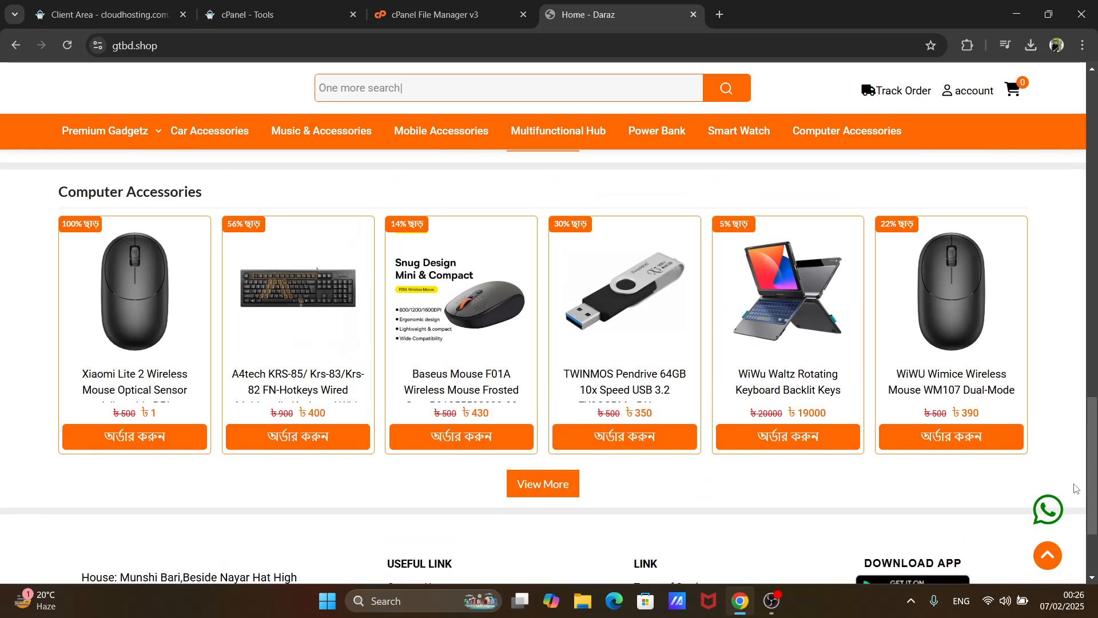
scroll(1076, 488, up, 1)
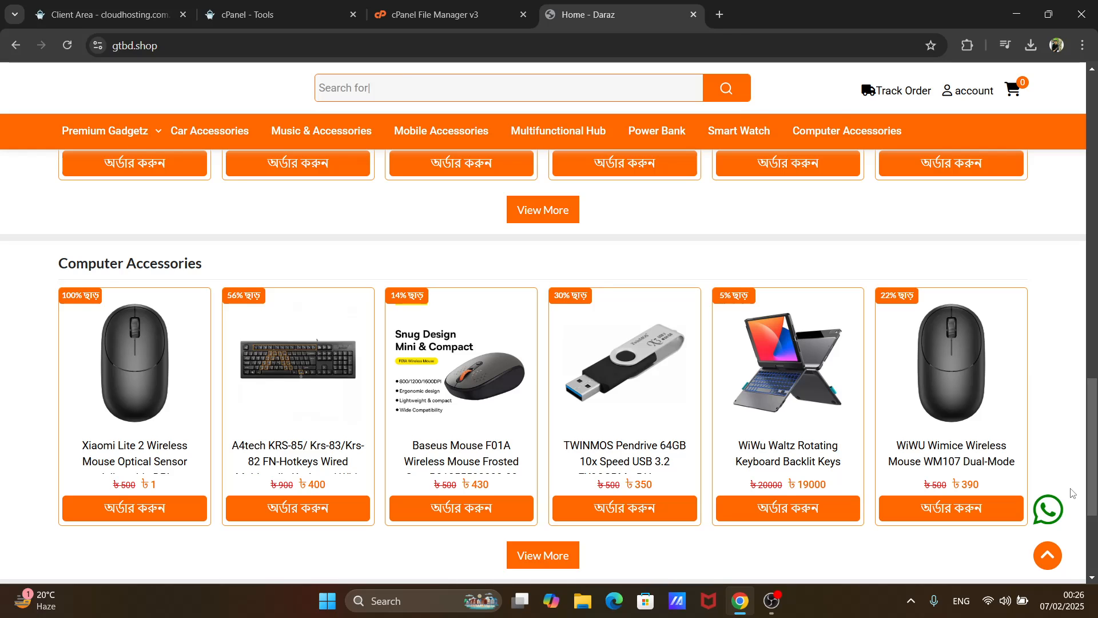
scroll(1072, 493, up, 2)
scroll(1072, 493, up, 1)
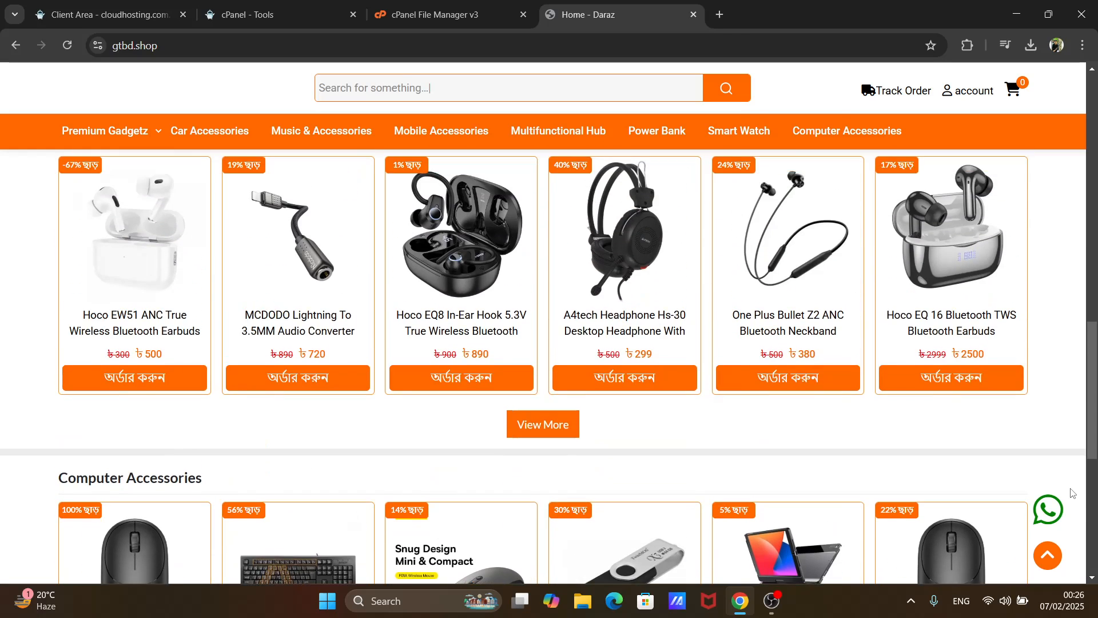
scroll(1072, 493, up, 1)
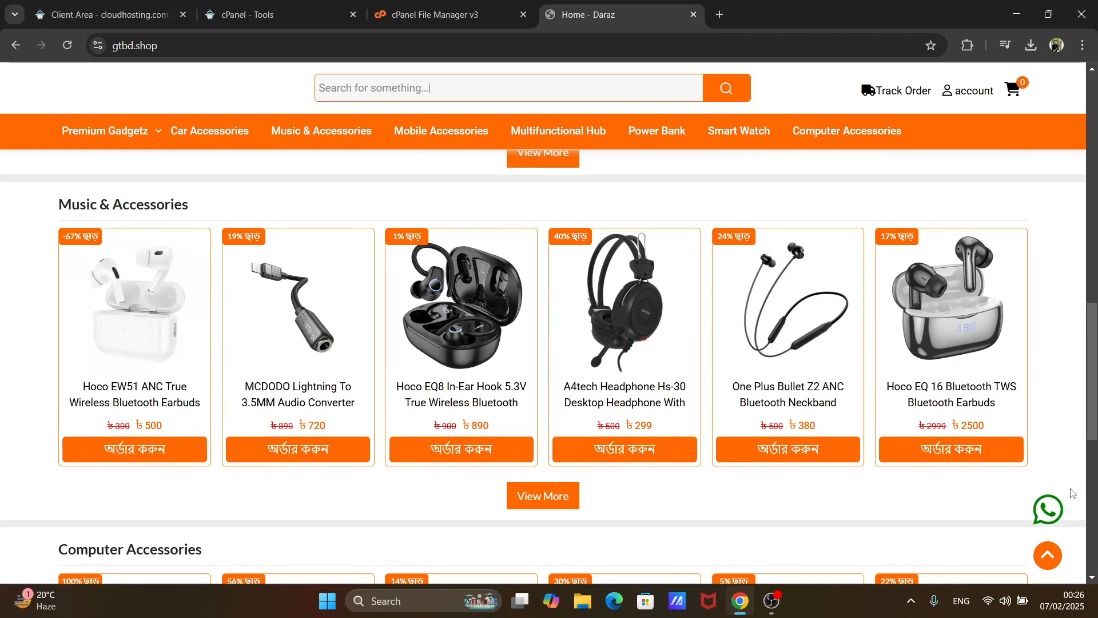
scroll(1072, 493, up, 3)
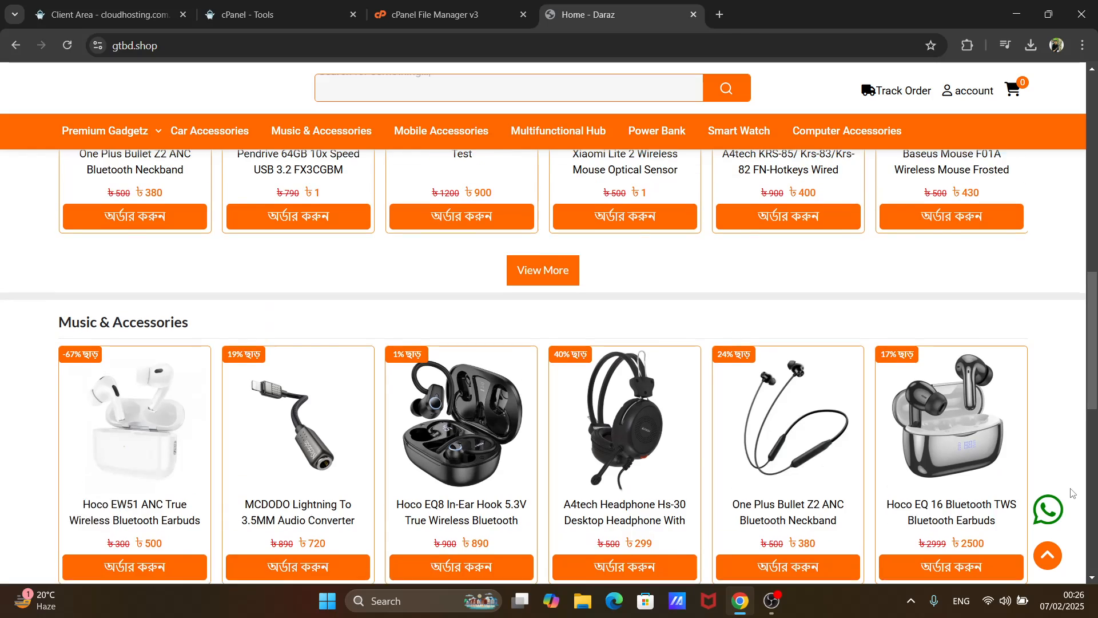
scroll(1073, 493, up, 1)
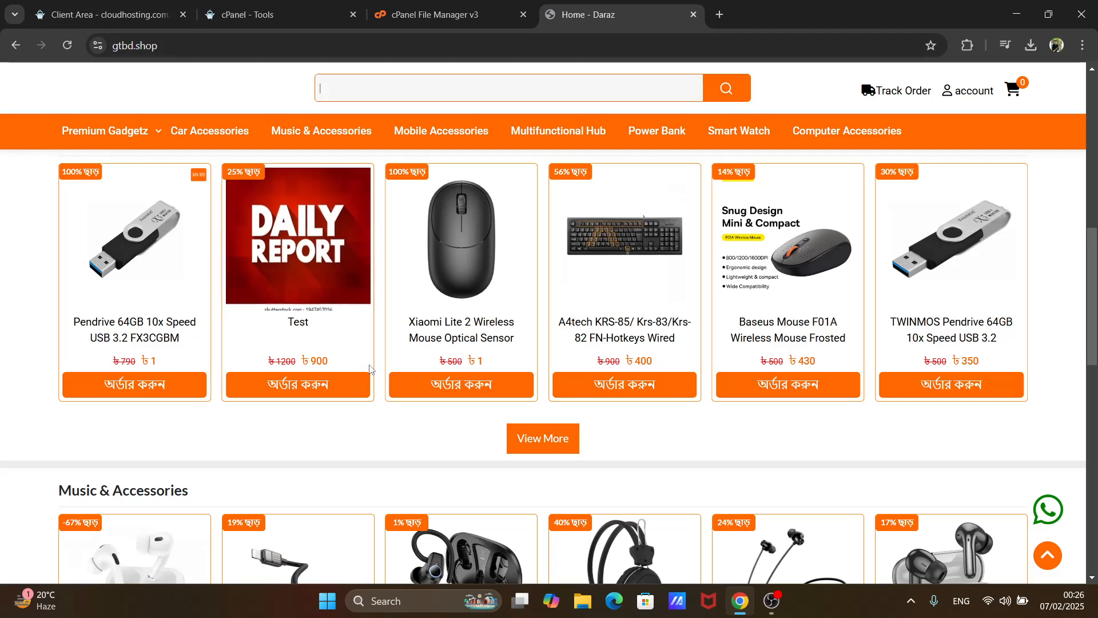
scroll(420, 362, up, 5)
scroll(419, 364, down, 5)
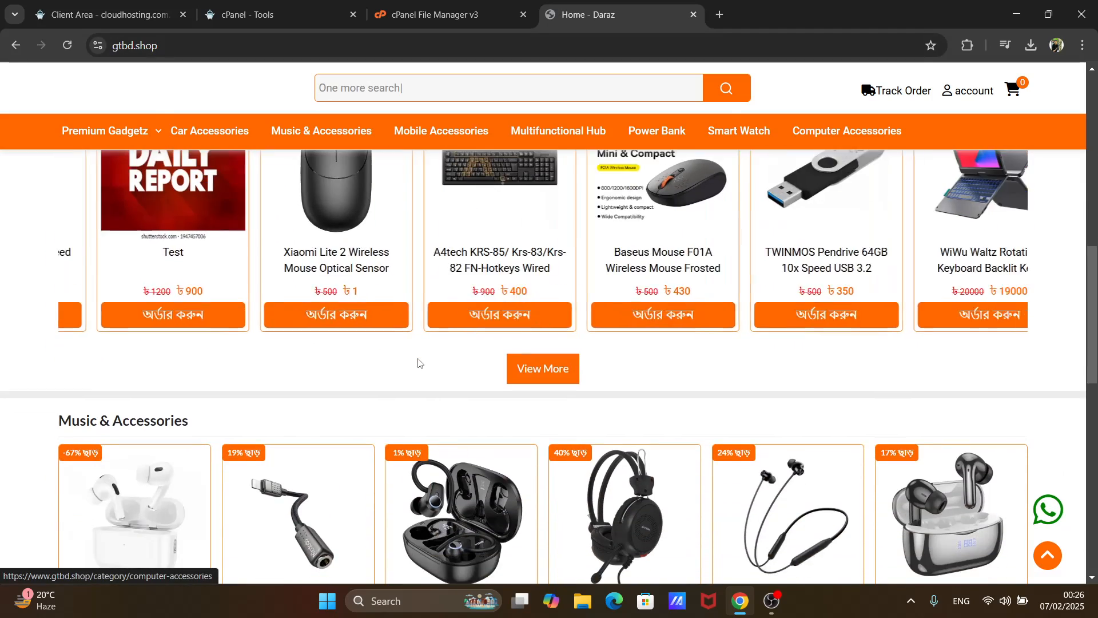
scroll(417, 363, up, 5)
- Permanently delete all files and folders inside the gtbd.shop directory in cPanel File Manager, skipping the trash
click(465, 24)
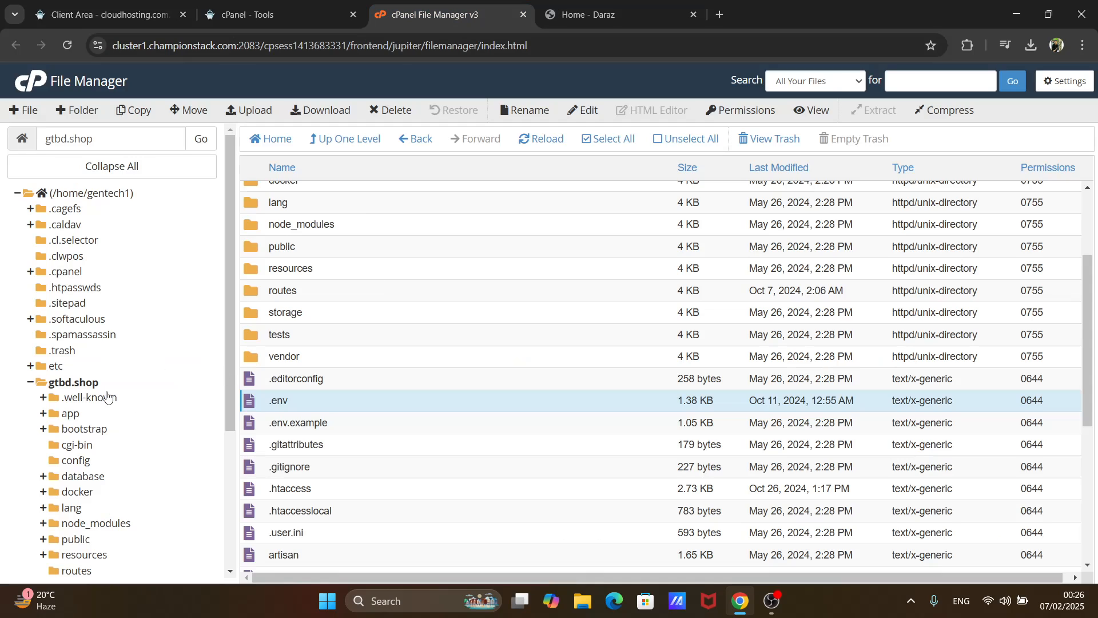
click(93, 382)
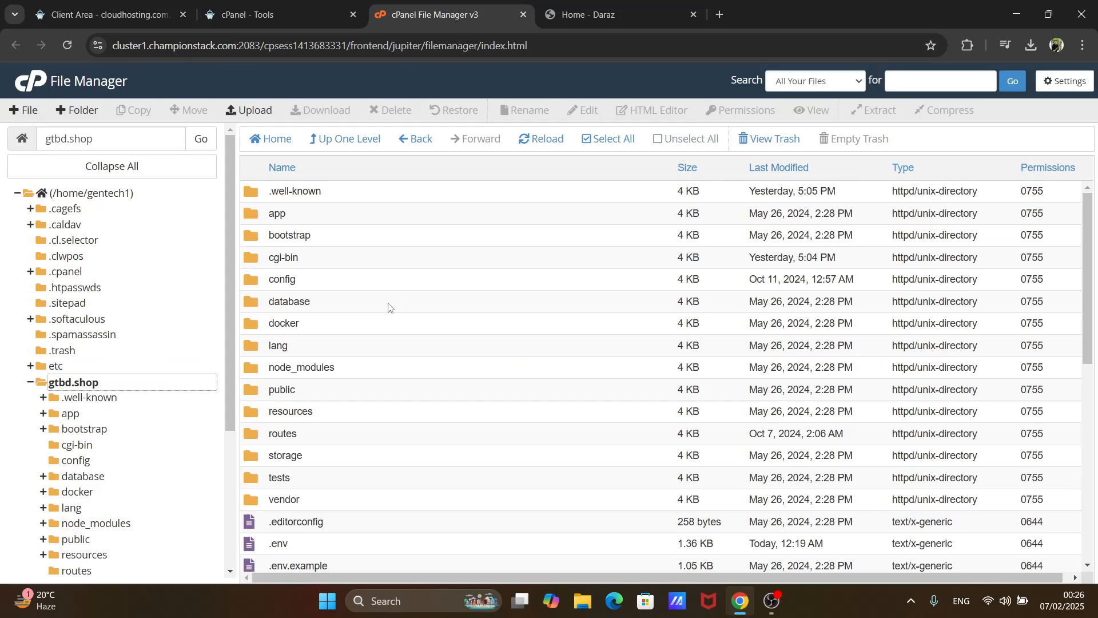
click(607, 148)
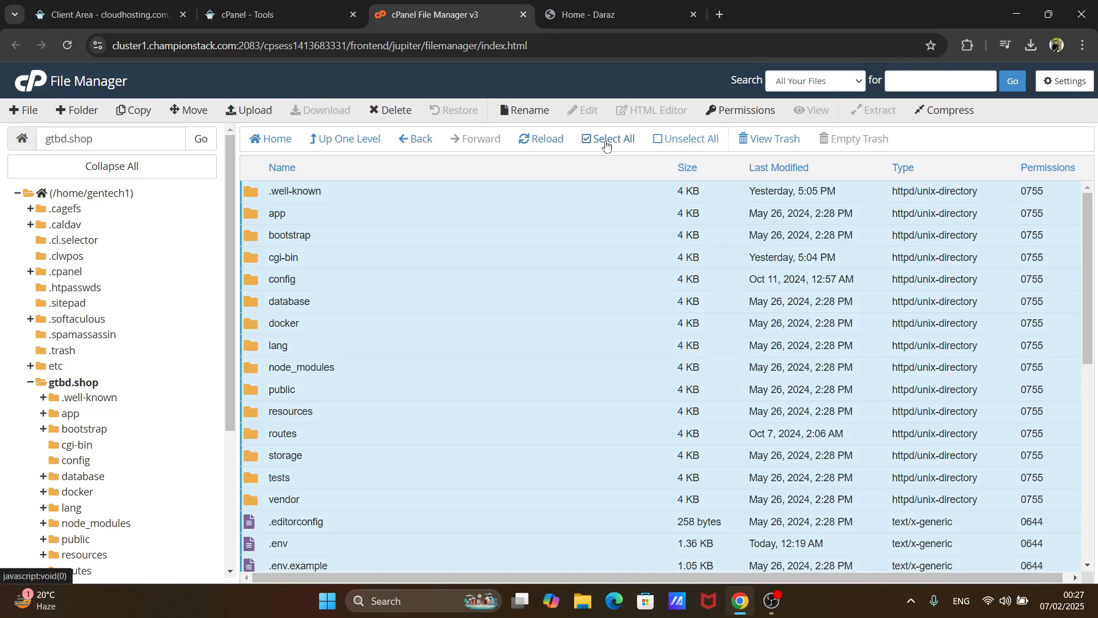
click(391, 115)
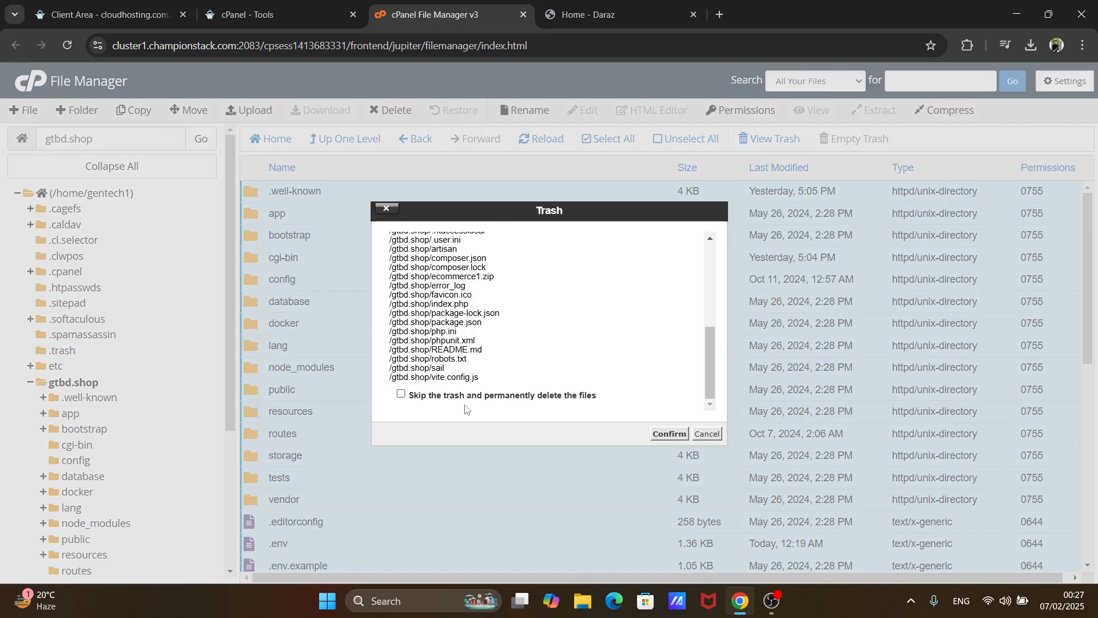
click(401, 395)
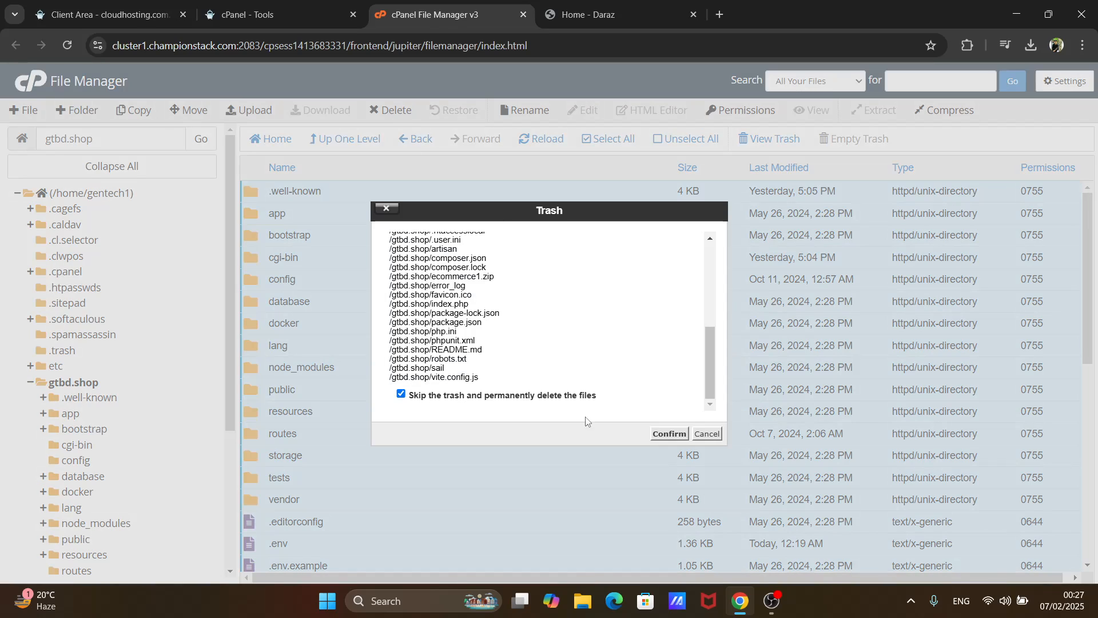
click(668, 437)
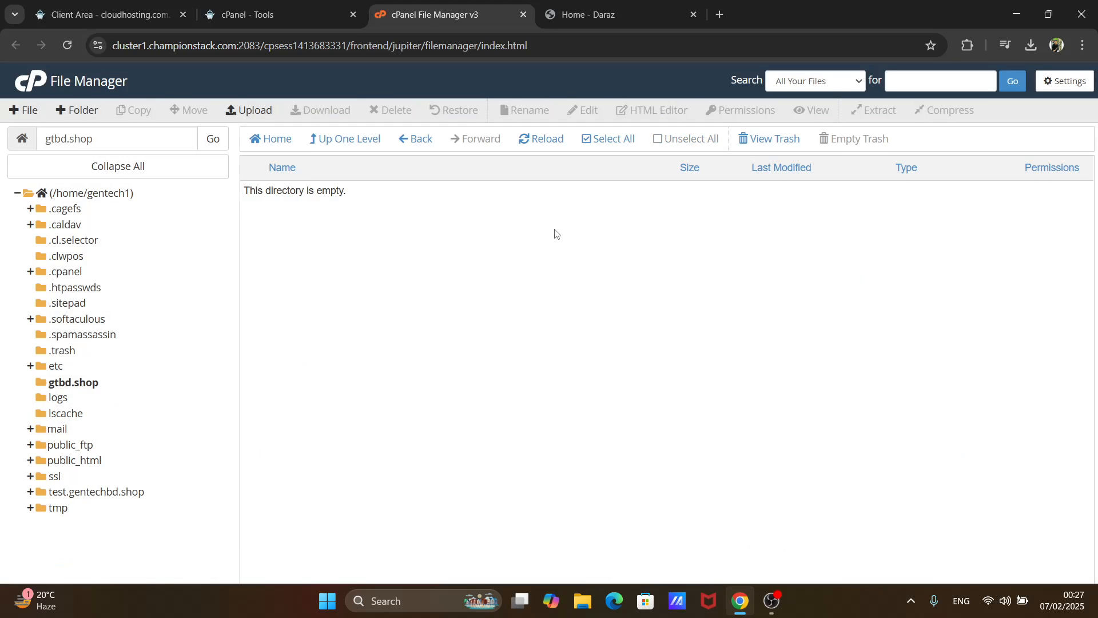
- Reload the gtbd.shop site to check it, and close File Manager to return to the cPanel Tools page
click(587, 17)
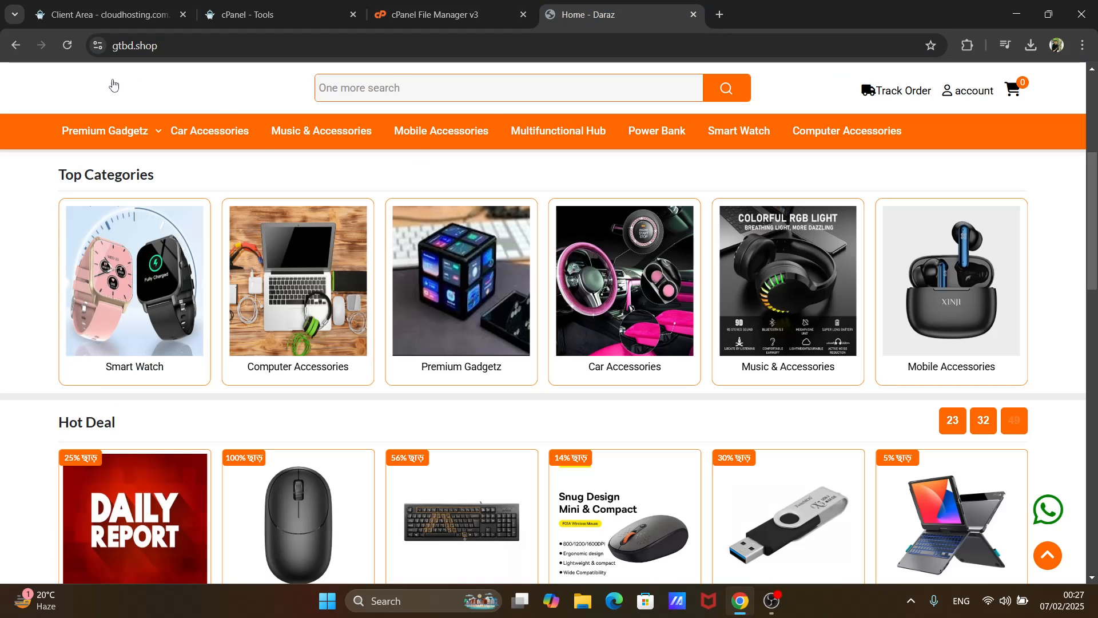
click(67, 46)
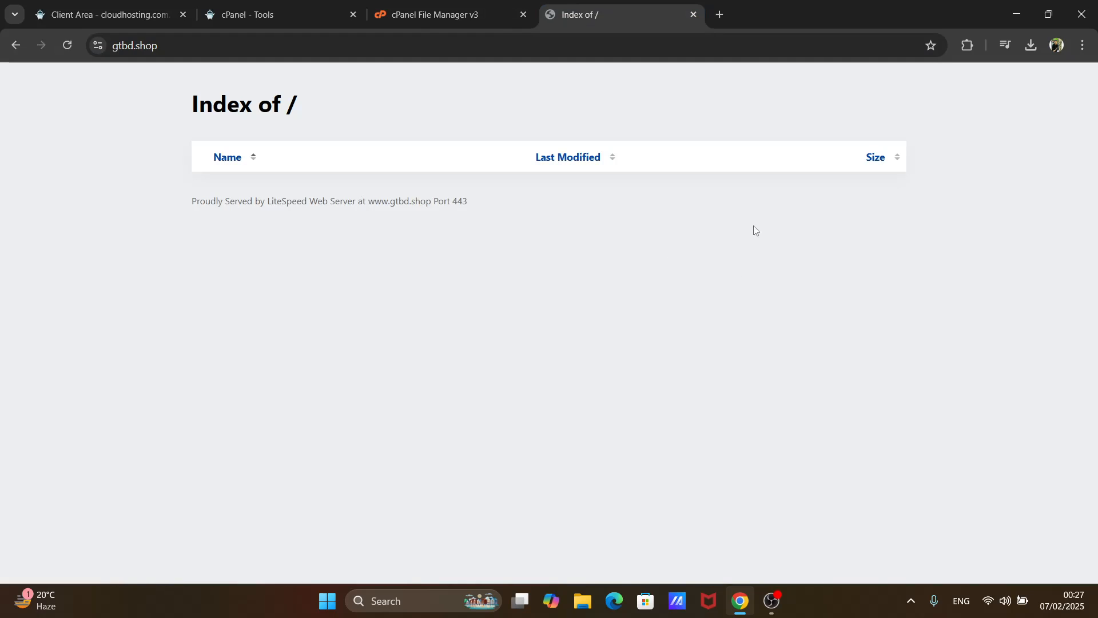
click(478, 16)
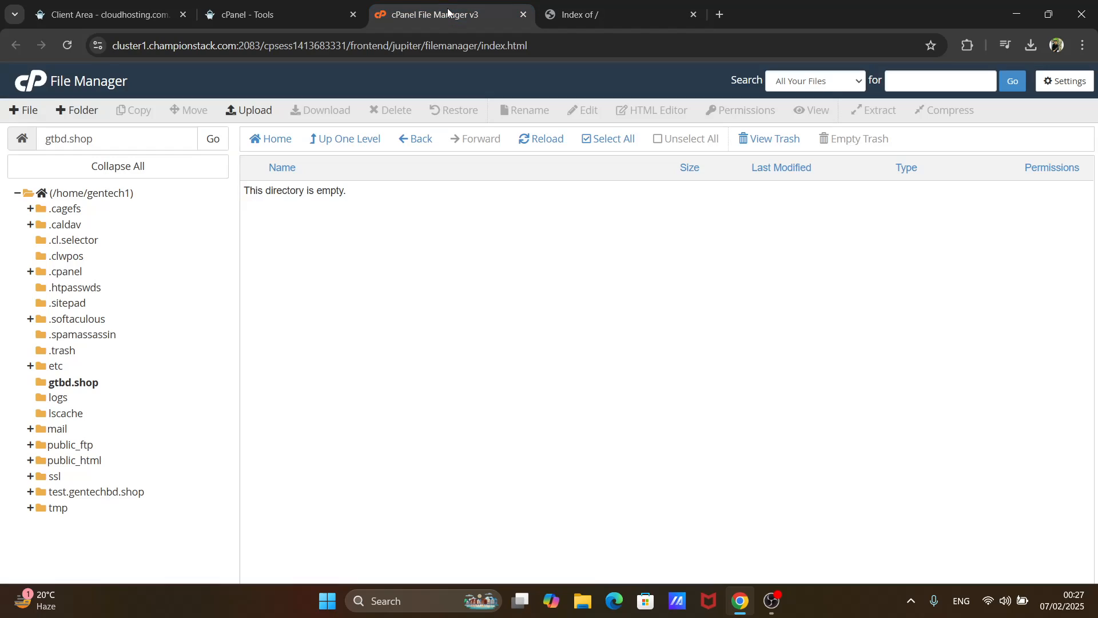
click(523, 14)
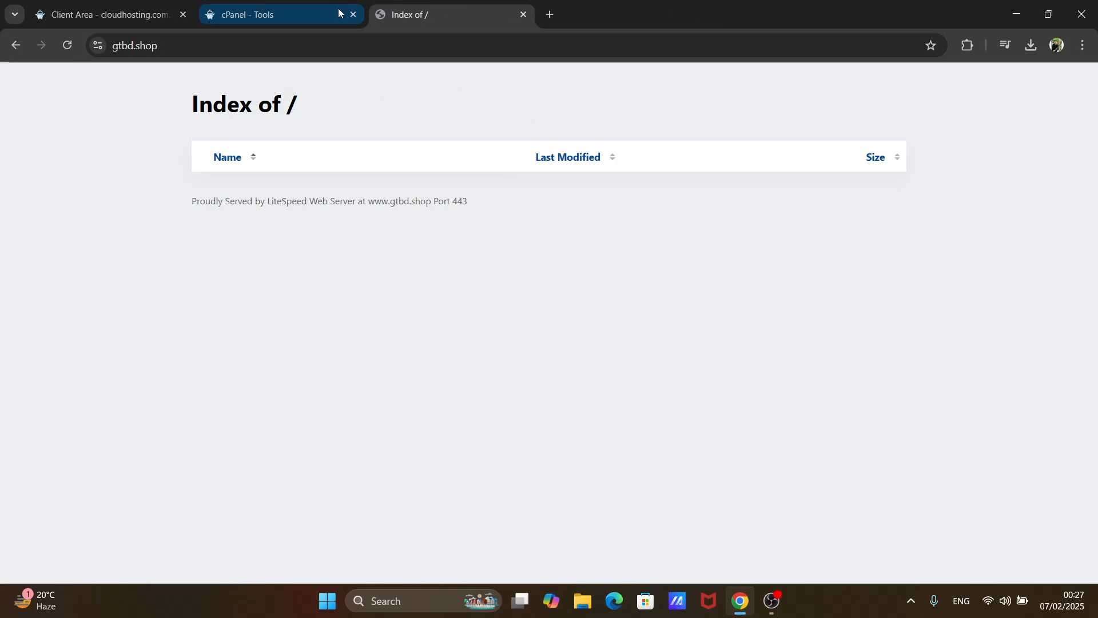
click(321, 12)
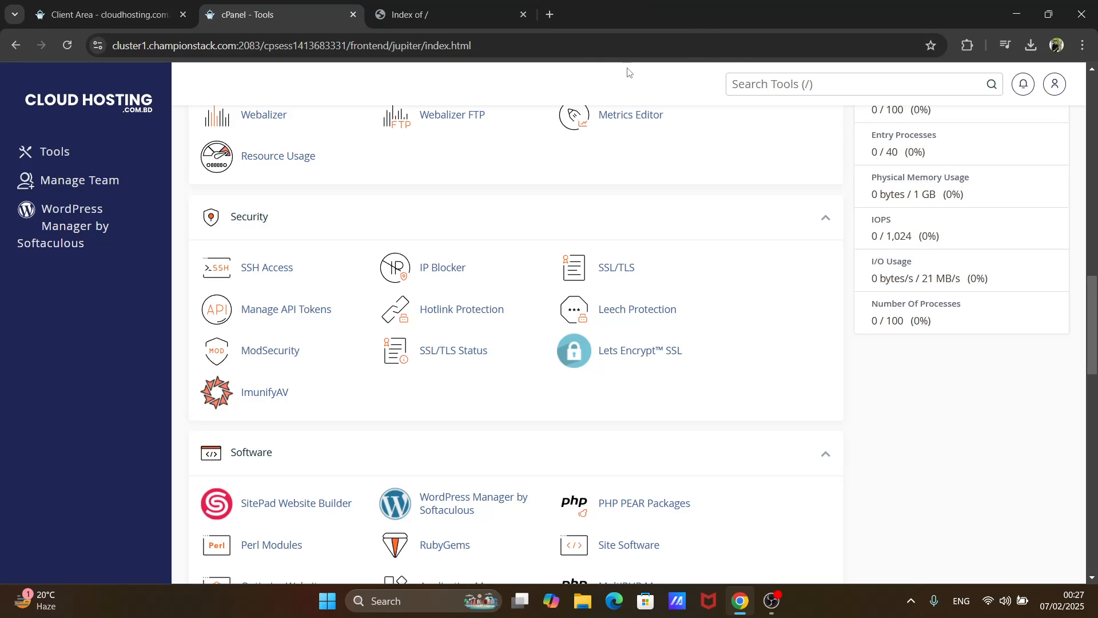
- Check the recent downloads and the Downloads folder in File Explorer for the ecommerce1 archive and elitedesign_ecommerce1.sql
click(1030, 46)
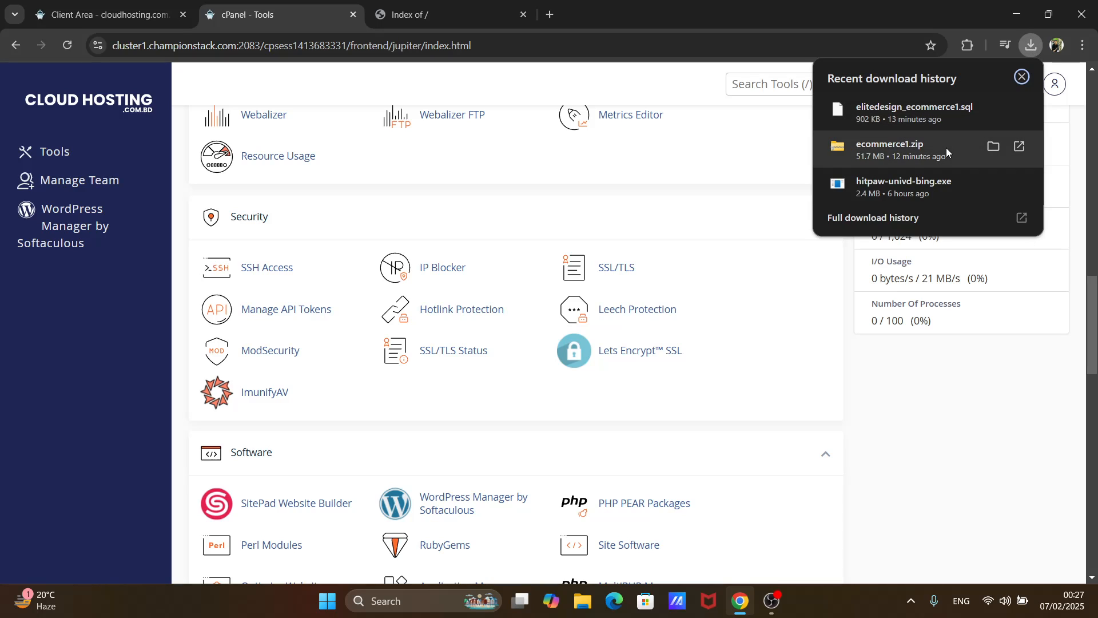
click(1030, 46)
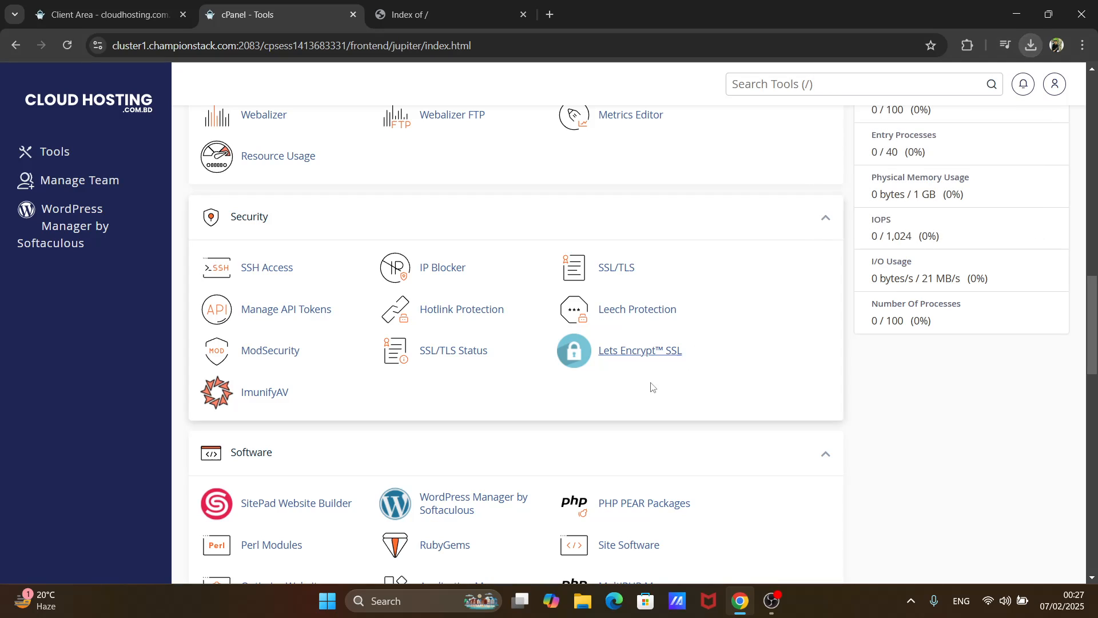
click(582, 599)
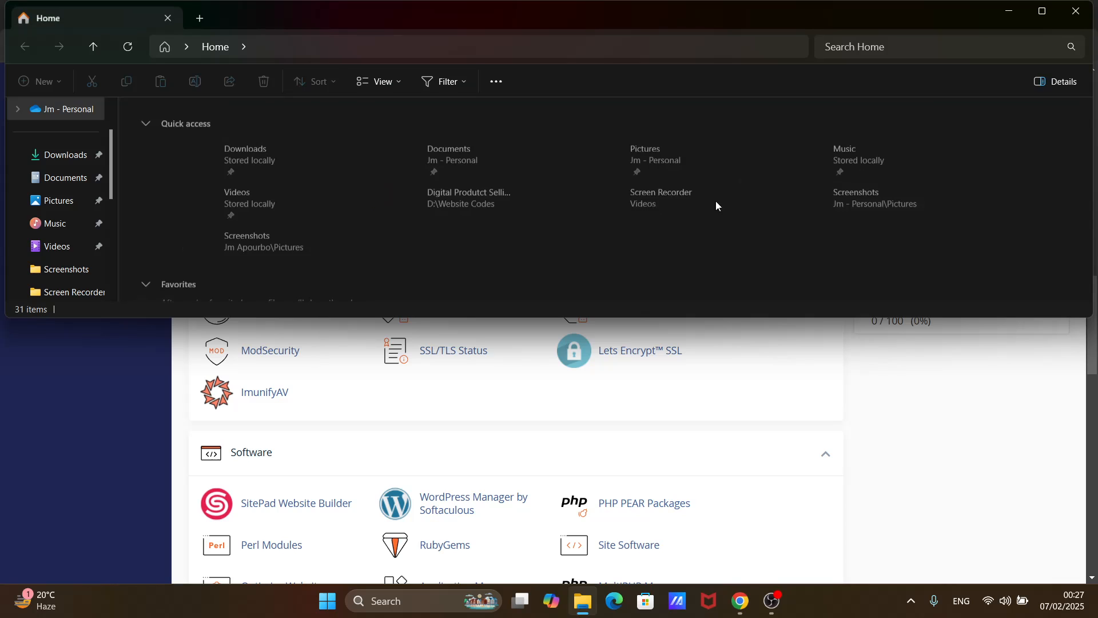
click(1038, 17)
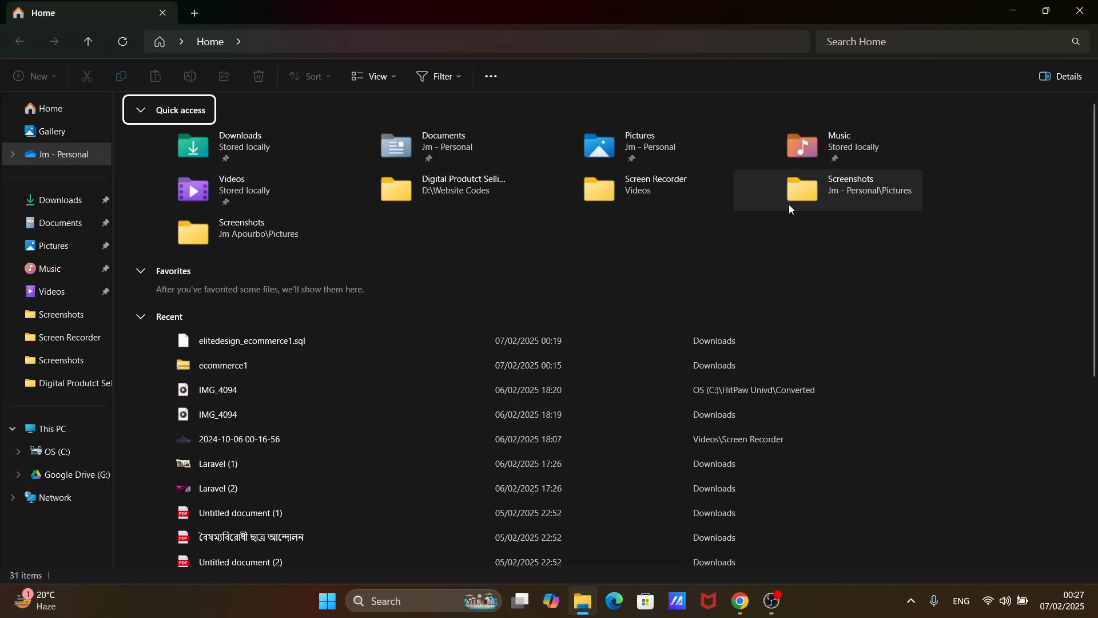
click(77, 207)
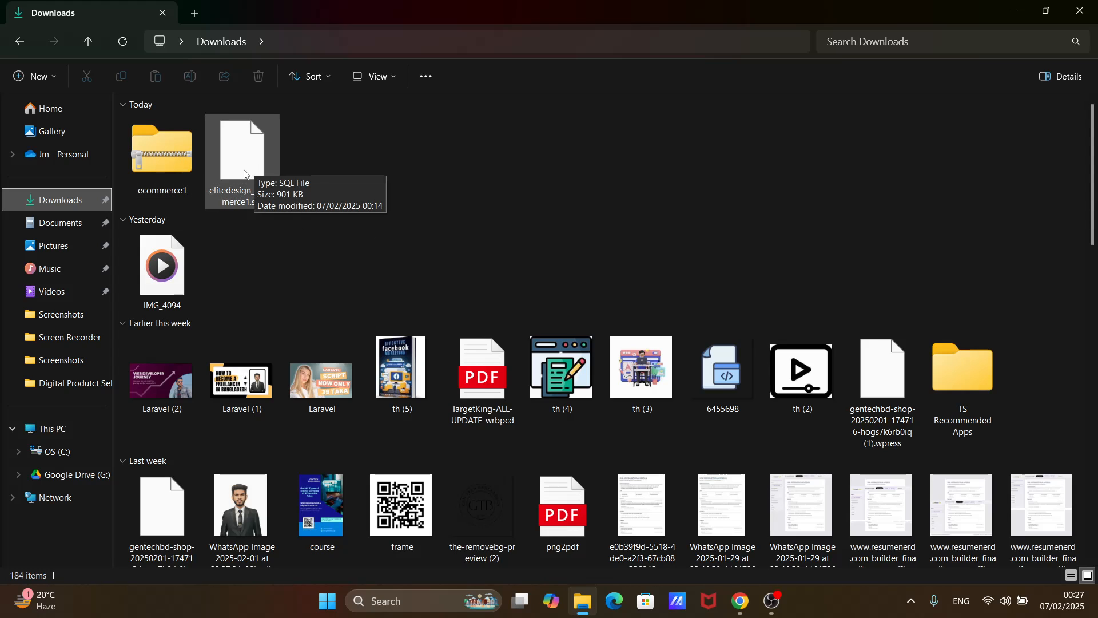
click(1083, 11)
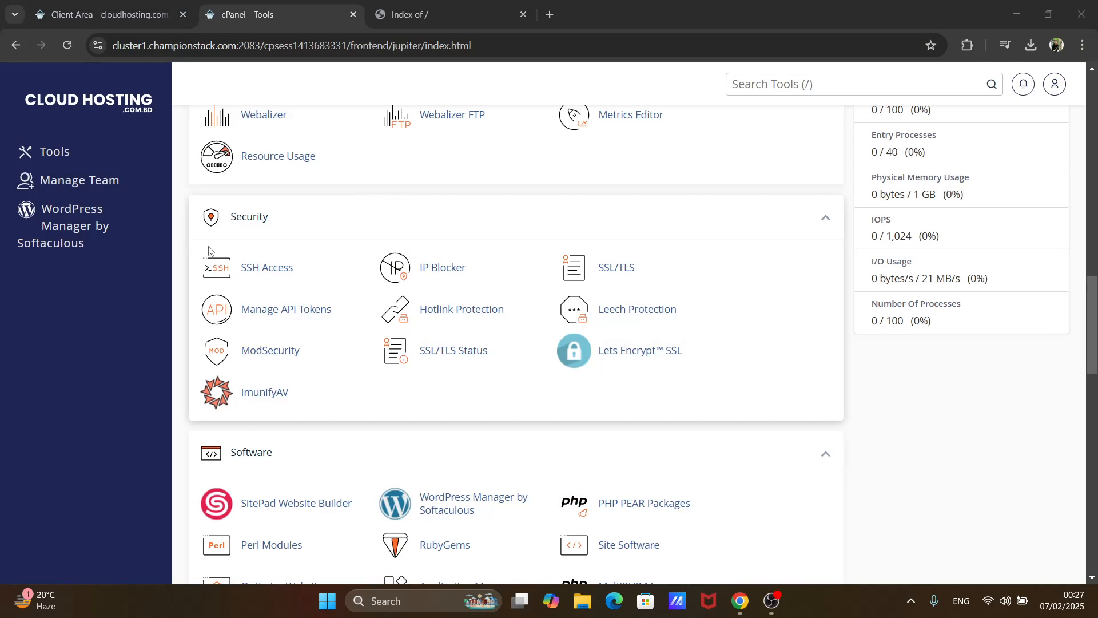
- Open File Manager from the Files section of the cPanel Tools page
scroll(440, 309, up, 6)
scroll(440, 309, up, 9)
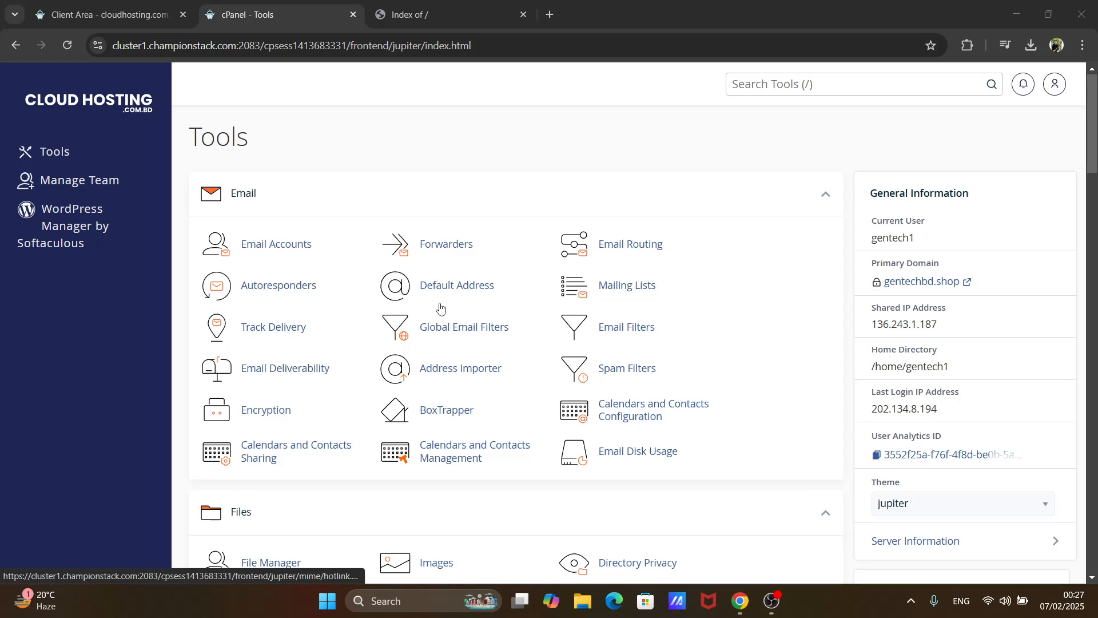
scroll(440, 309, down, 7)
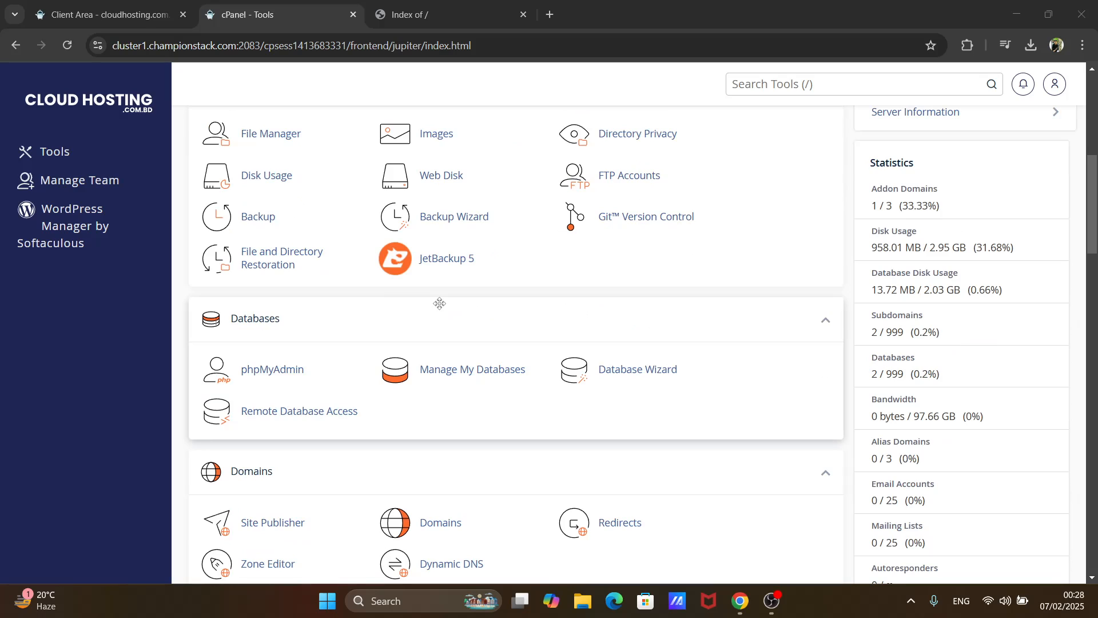
scroll(439, 303, up, 1)
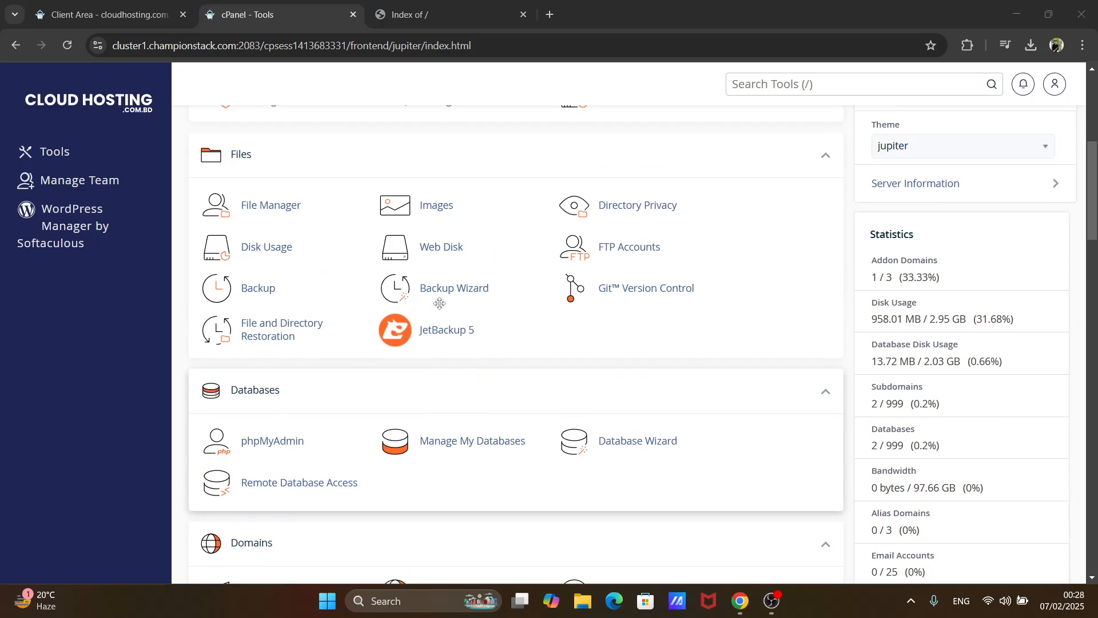
click(291, 210)
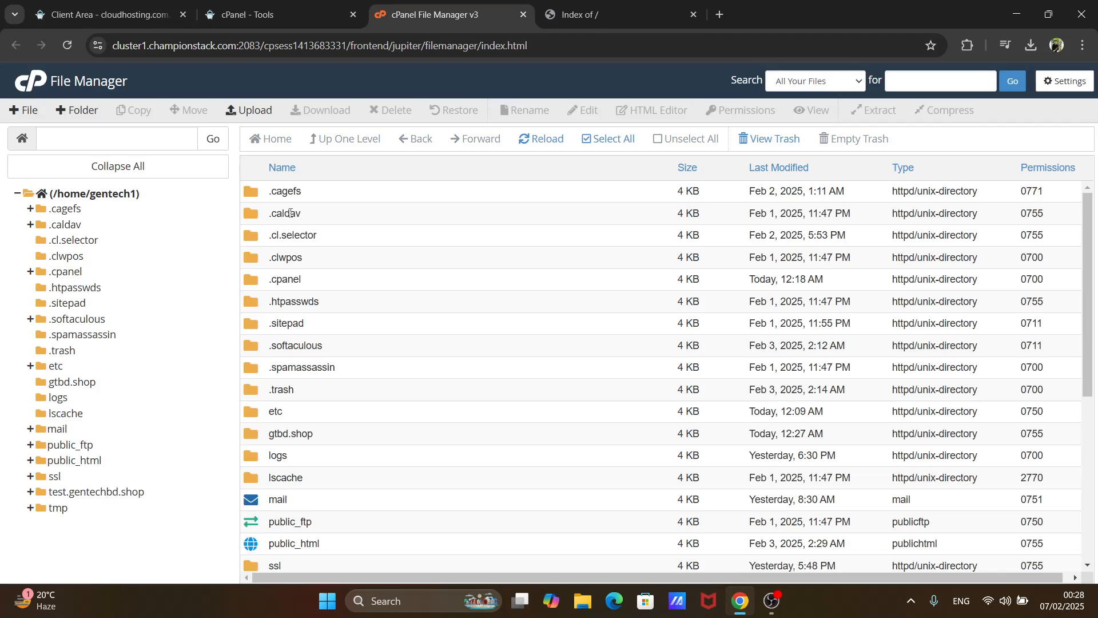
- Look through the home directory's folders and open the gtbd.shop folder
scroll(394, 279, down, 4)
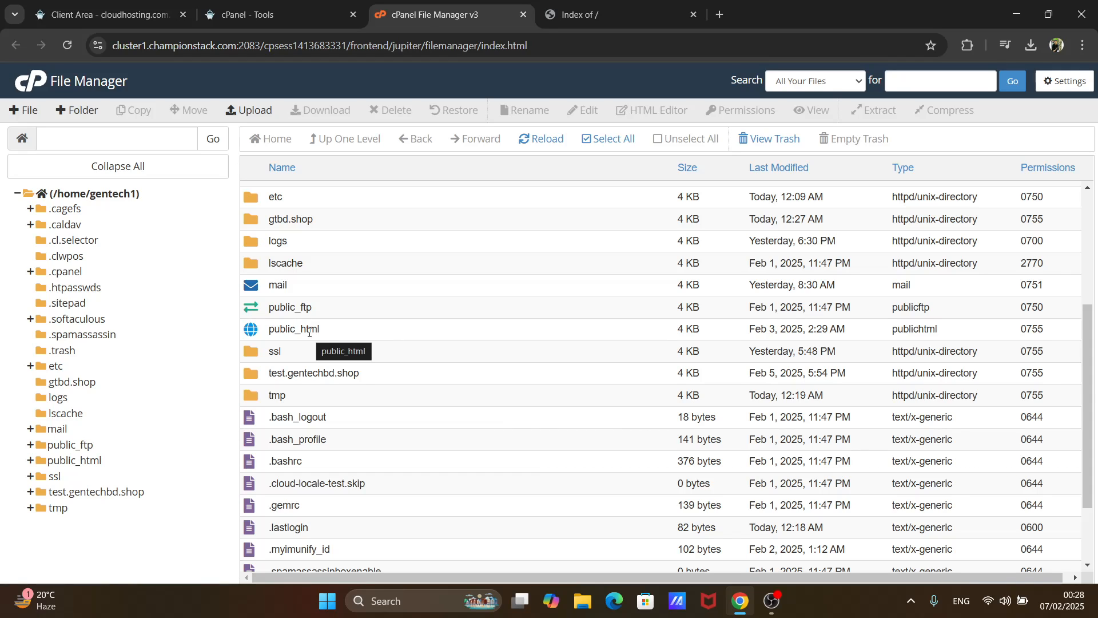
scroll(309, 331, down, 1)
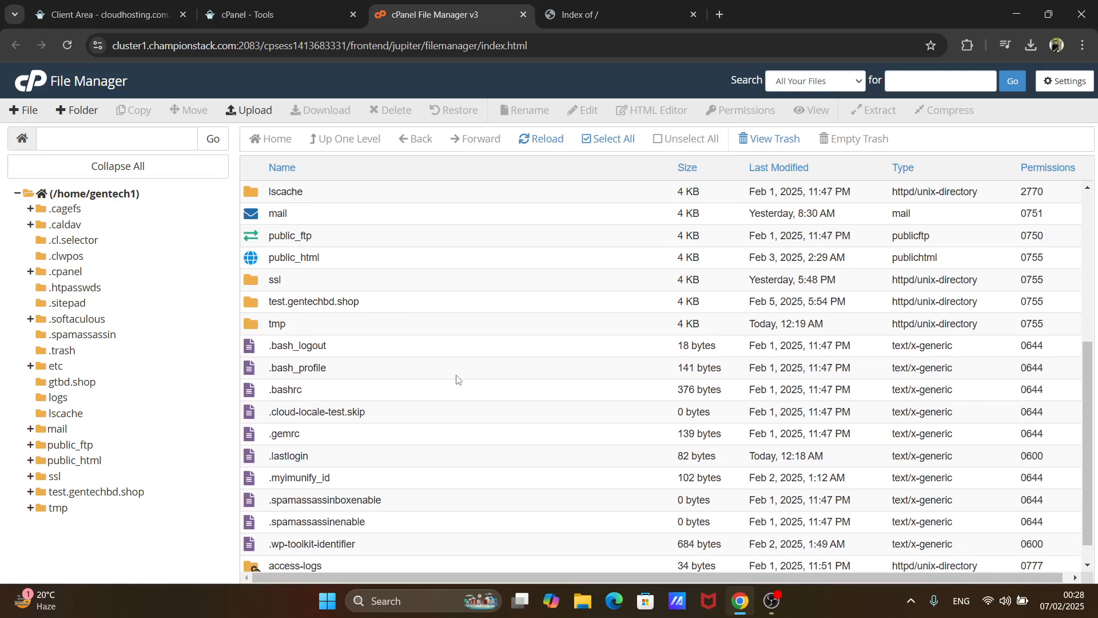
scroll(458, 380, up, 4)
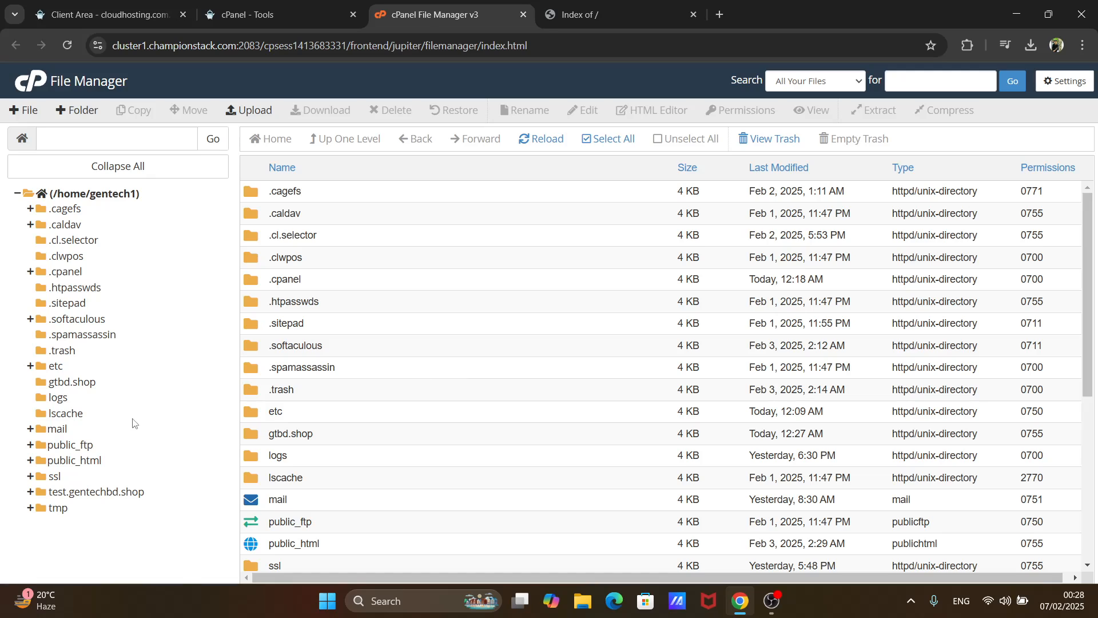
click(80, 383)
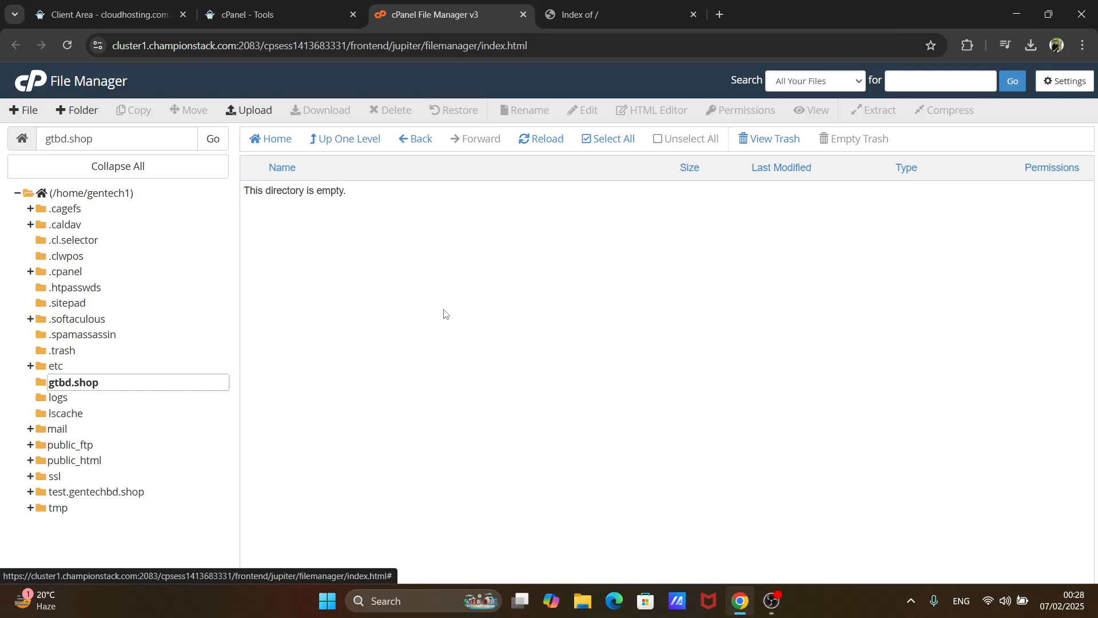
- Upload the ecommerce1 archive from Downloads into the gtbd.shop folder, close the upload page and refresh the folder's file list
click(254, 111)
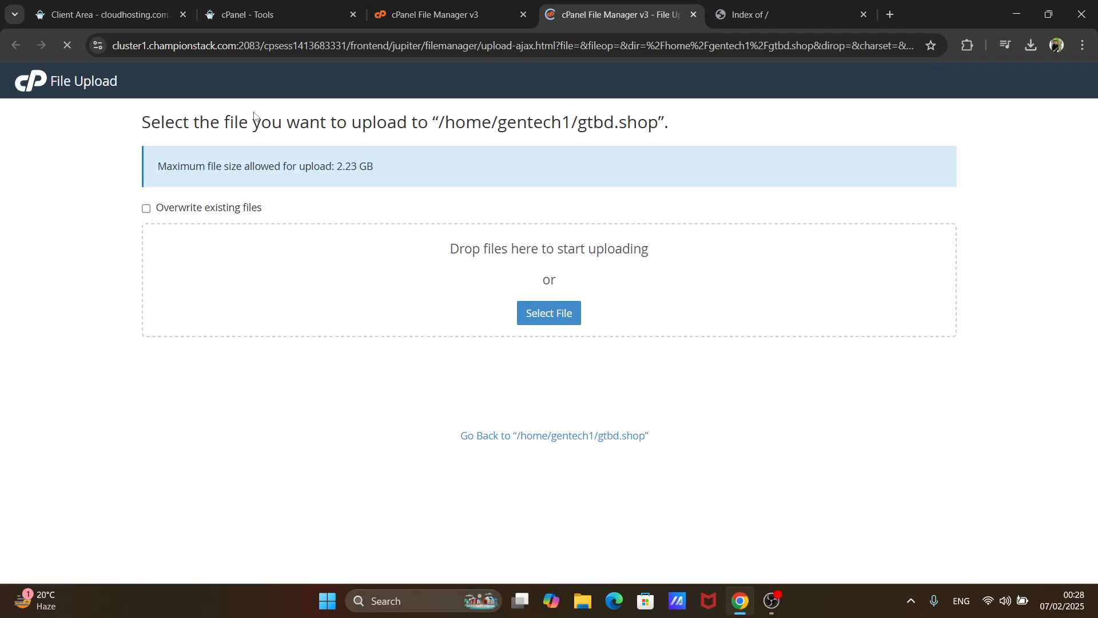
click(573, 315)
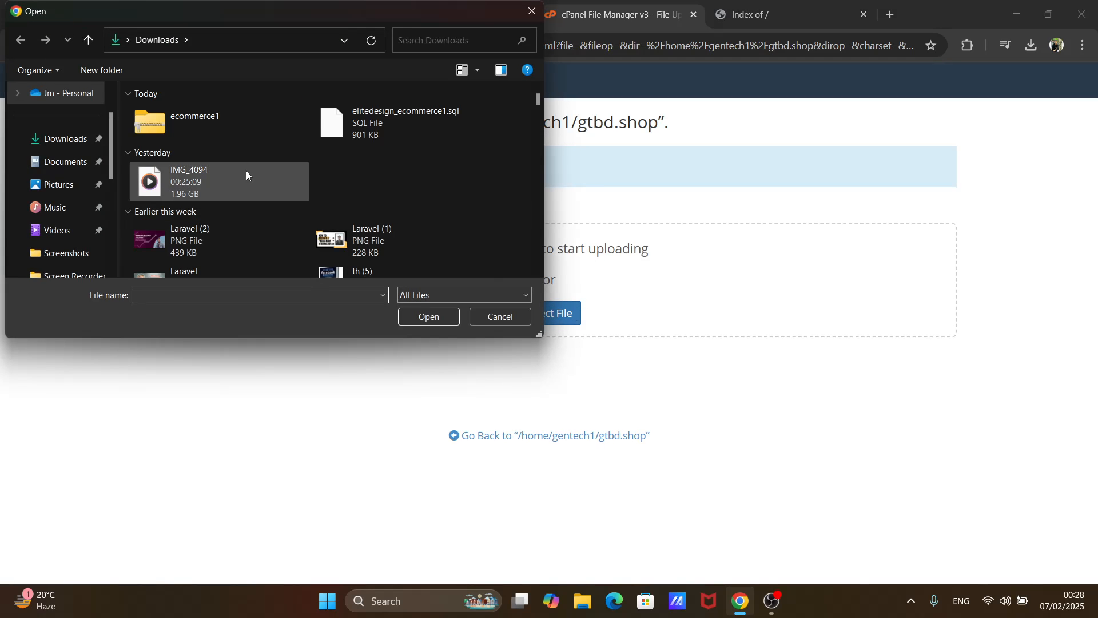
click(209, 132)
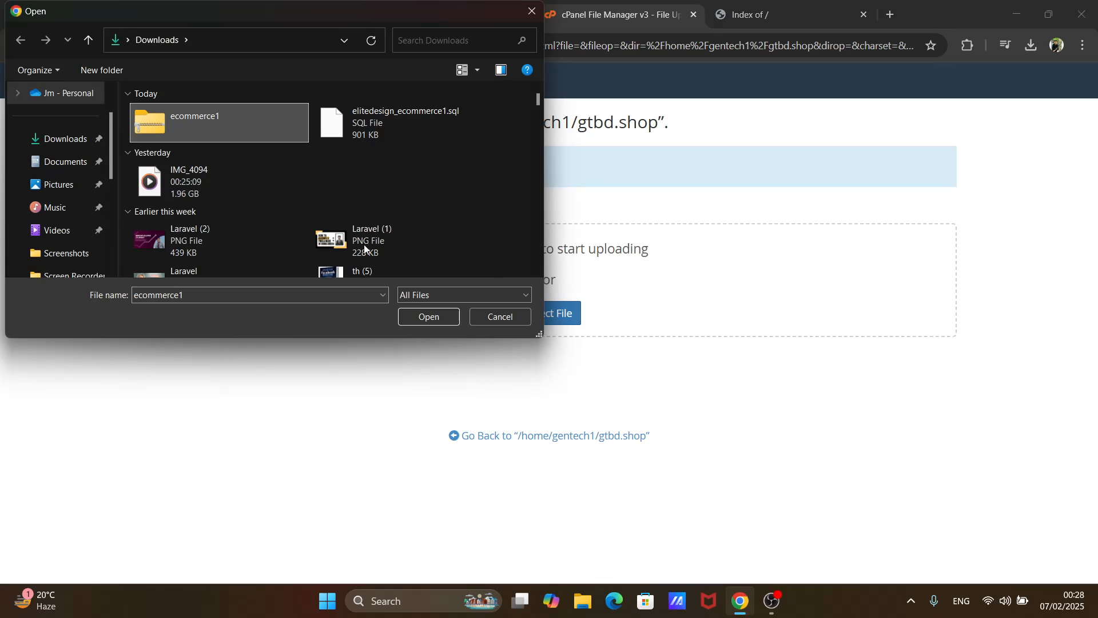
click(425, 318)
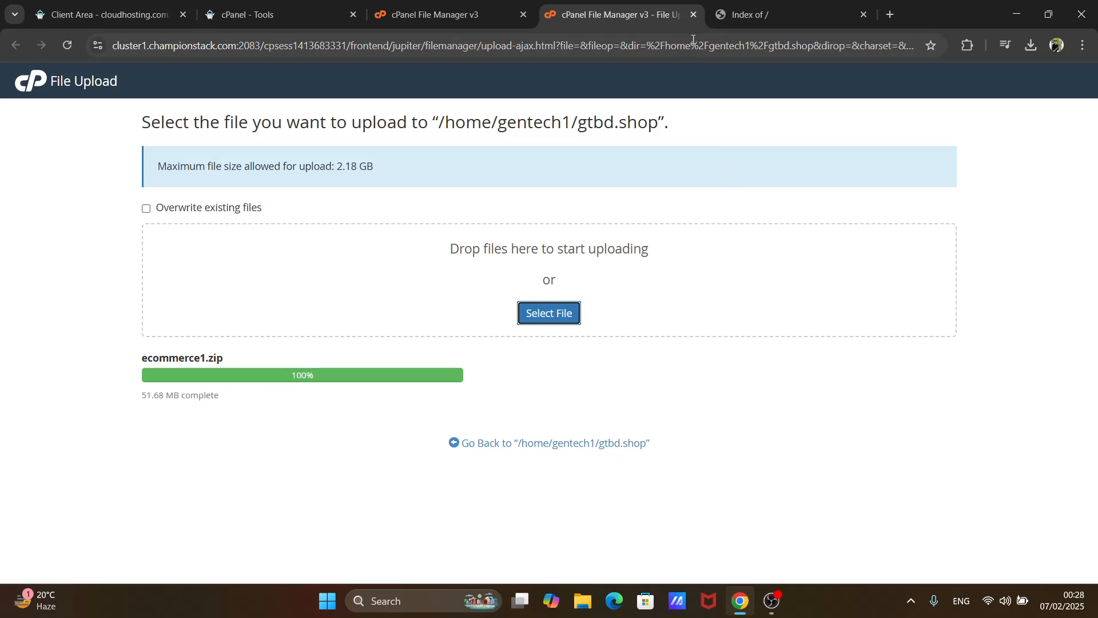
click(694, 15)
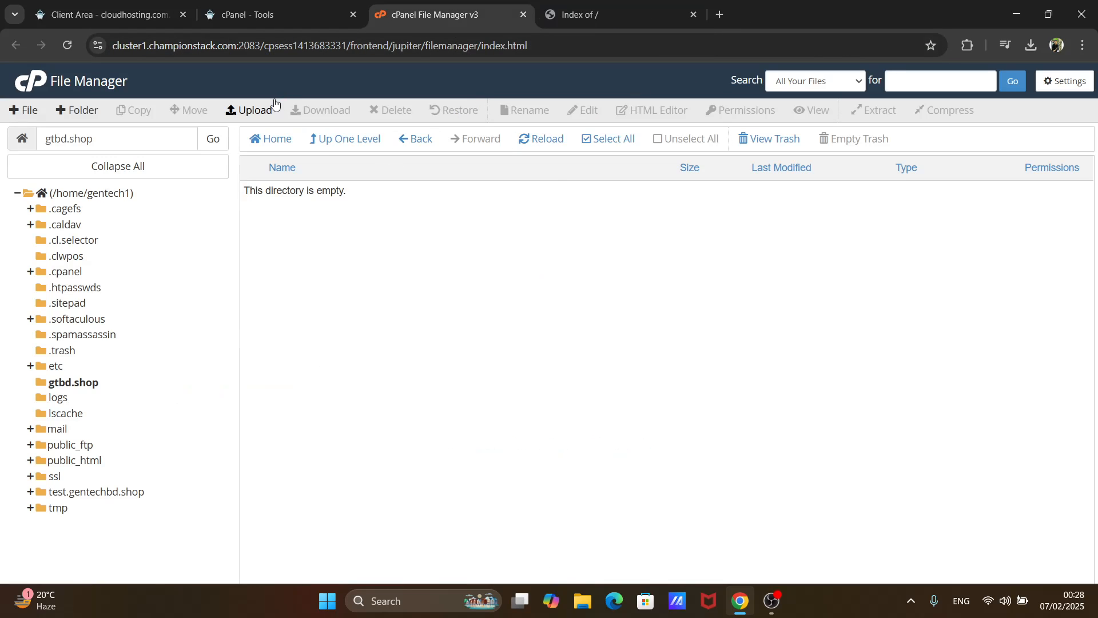
click(550, 150)
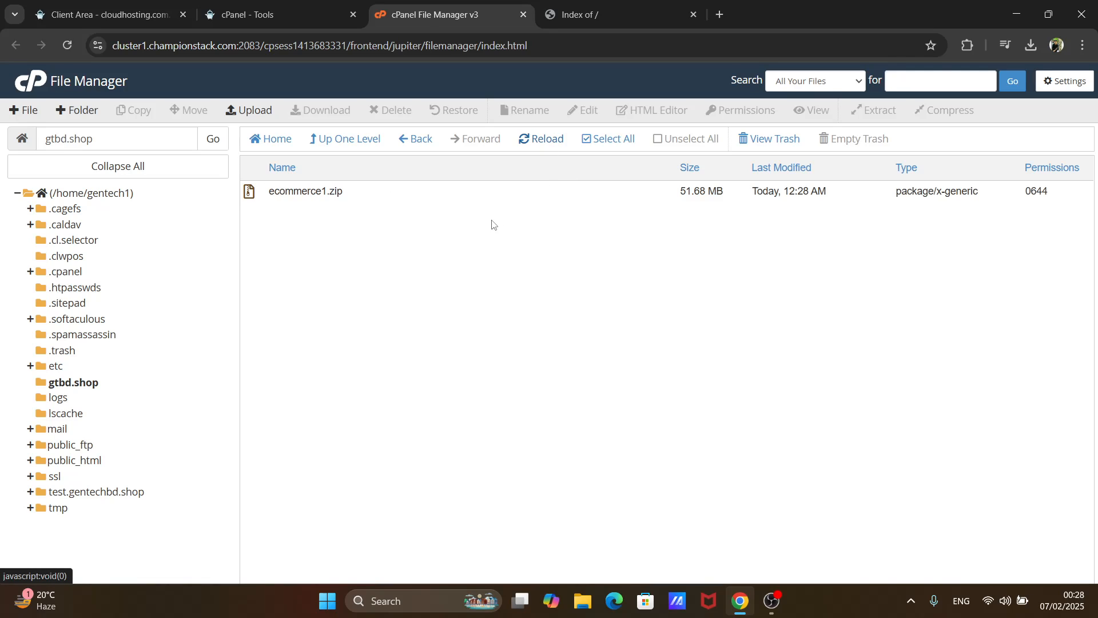
- Extract ecommerce1.zip into /gtbd.shop and dismiss the extraction results
click(472, 198)
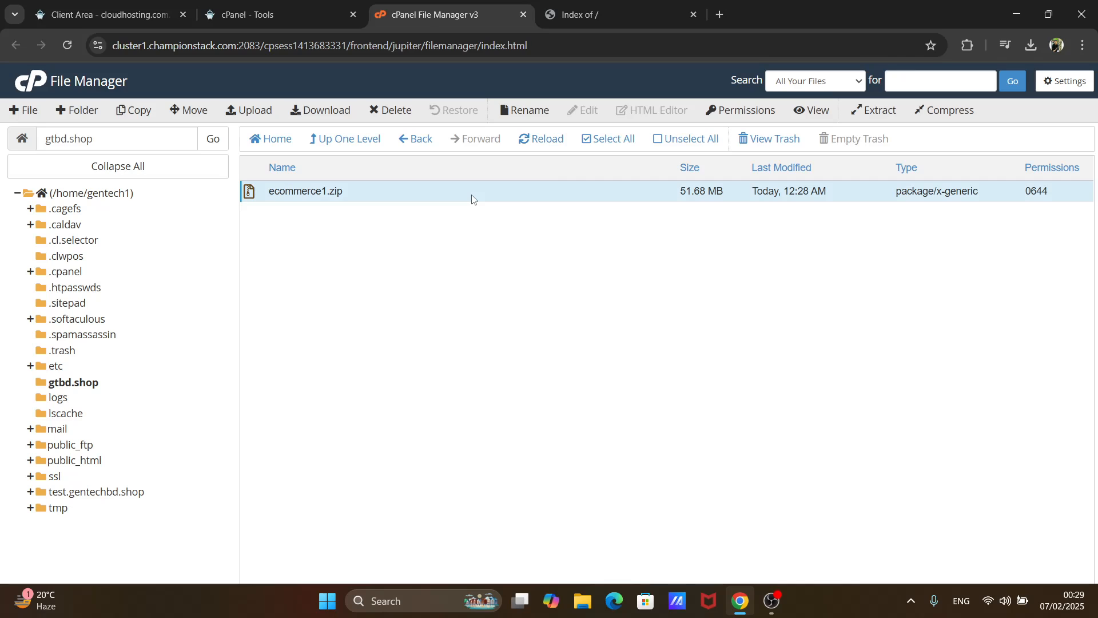
click(875, 118)
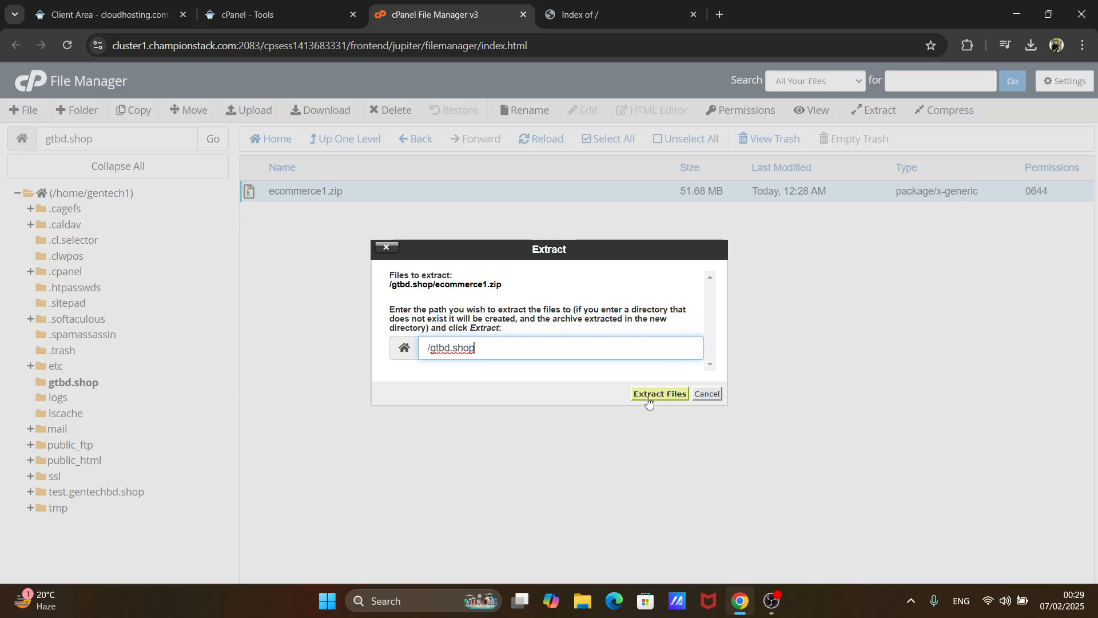
click(648, 396)
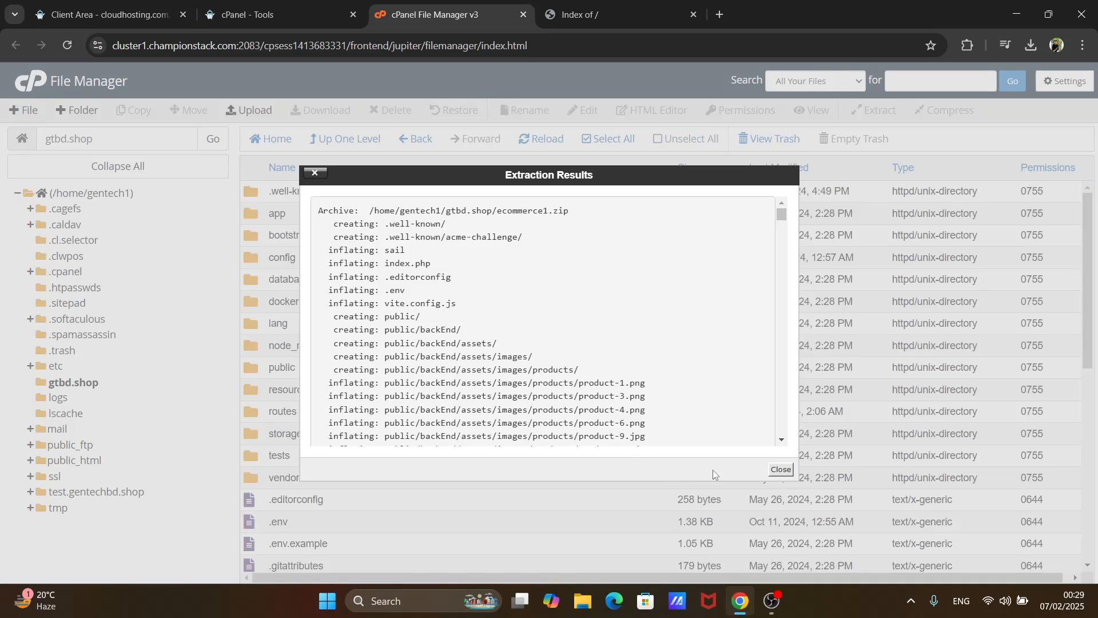
click(788, 472)
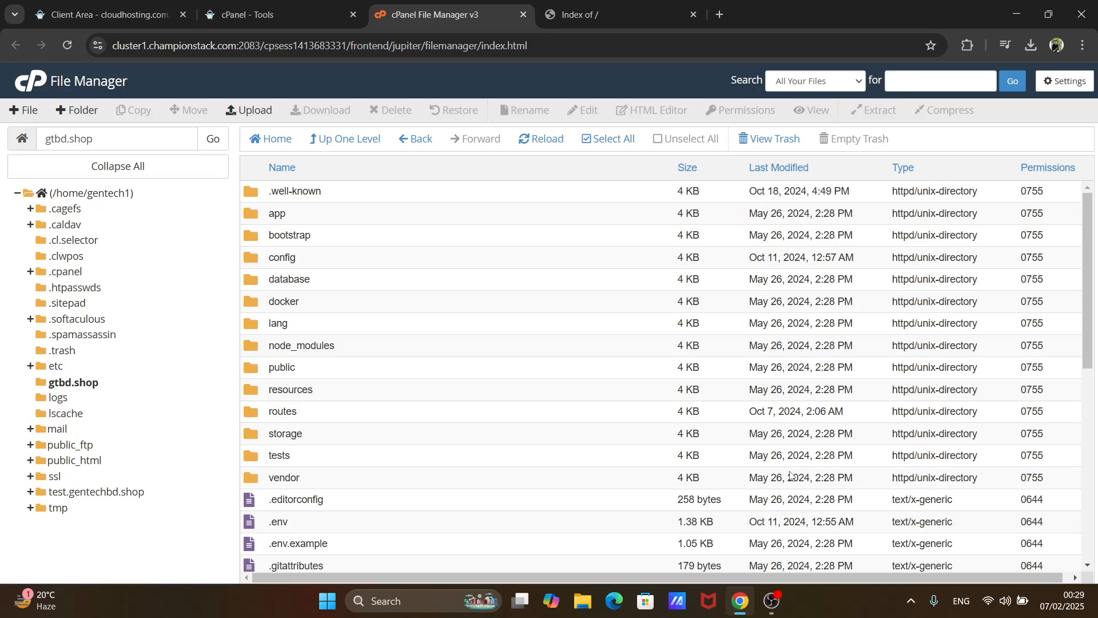
- Create a new database named 123 after the gentech1_ prefix with the Database Wizard on the cPanel Tools page
click(264, 18)
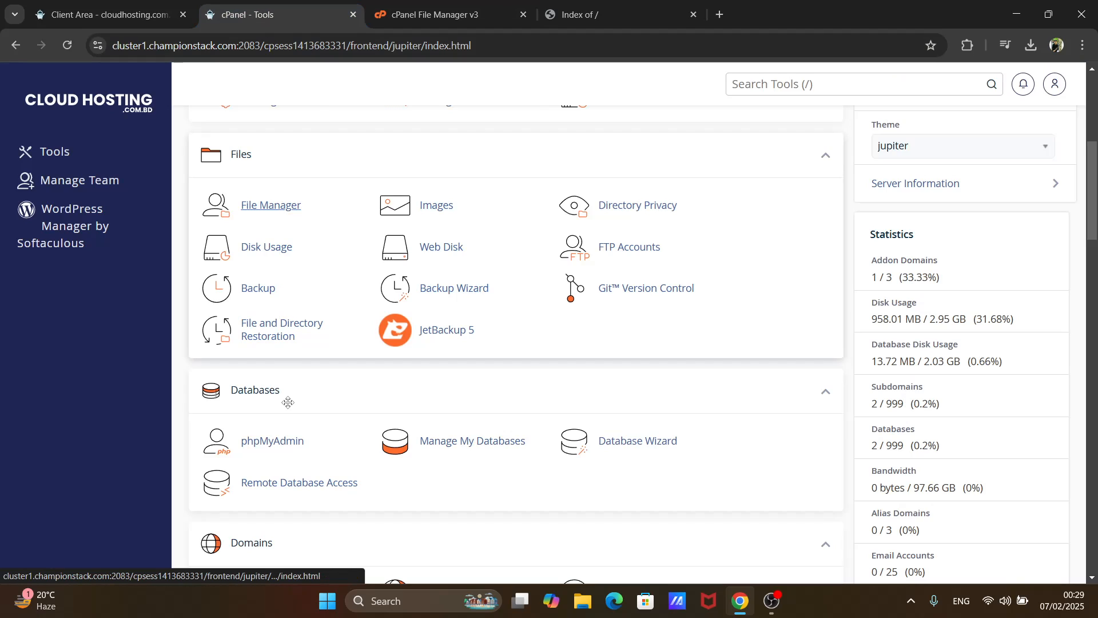
click(621, 448)
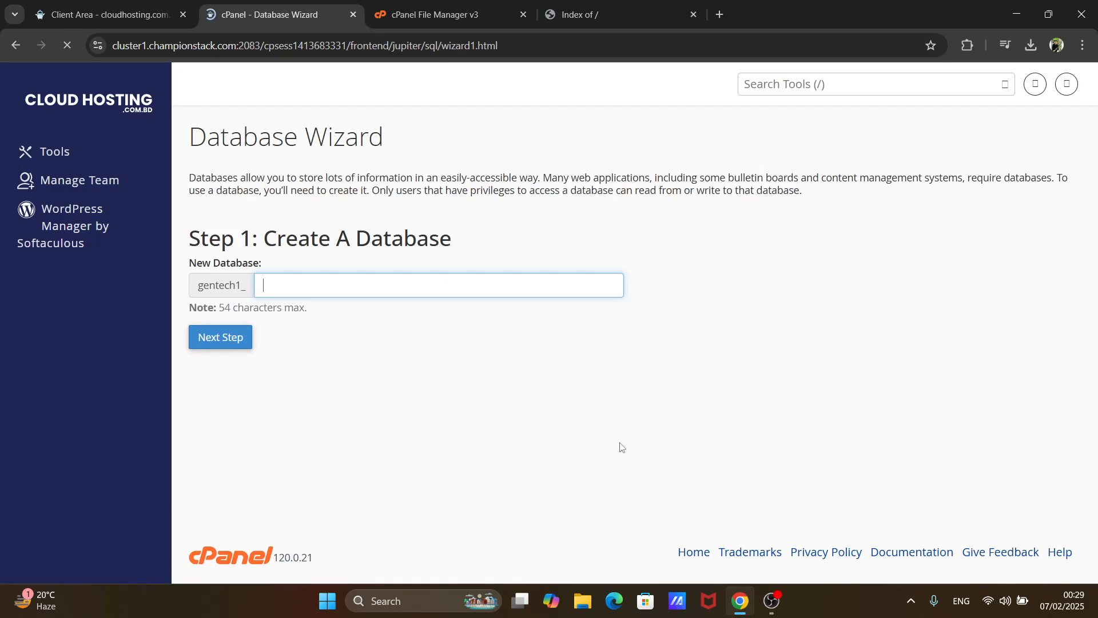
click(383, 290)
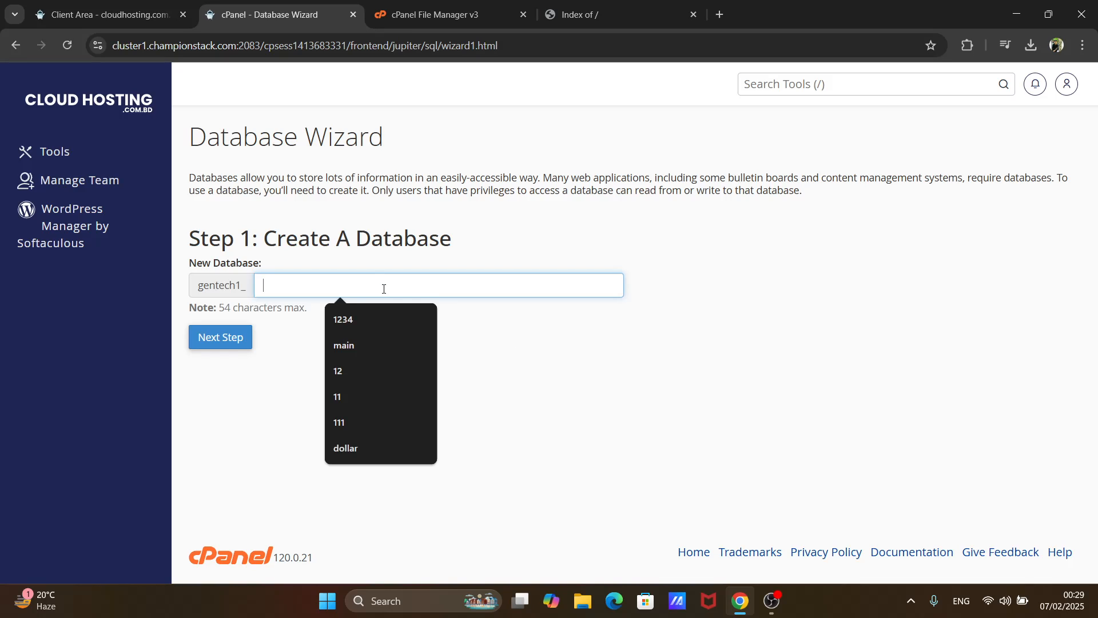
text(123)
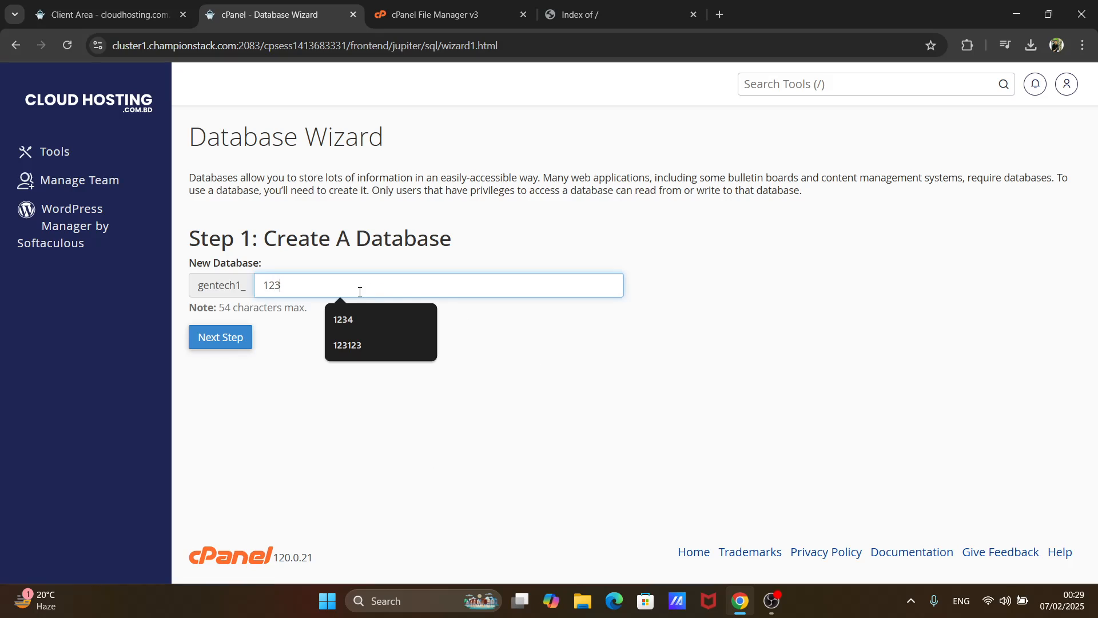
click(202, 339)
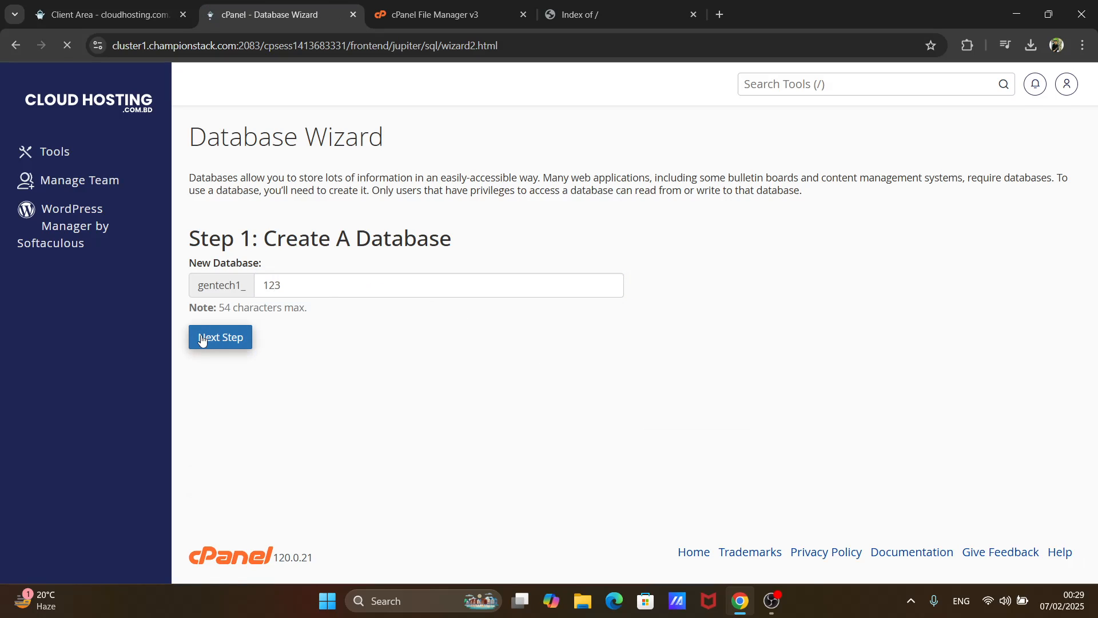
- Fill in the new database user's details with username 123 and the database password in both password fields
click(310, 267)
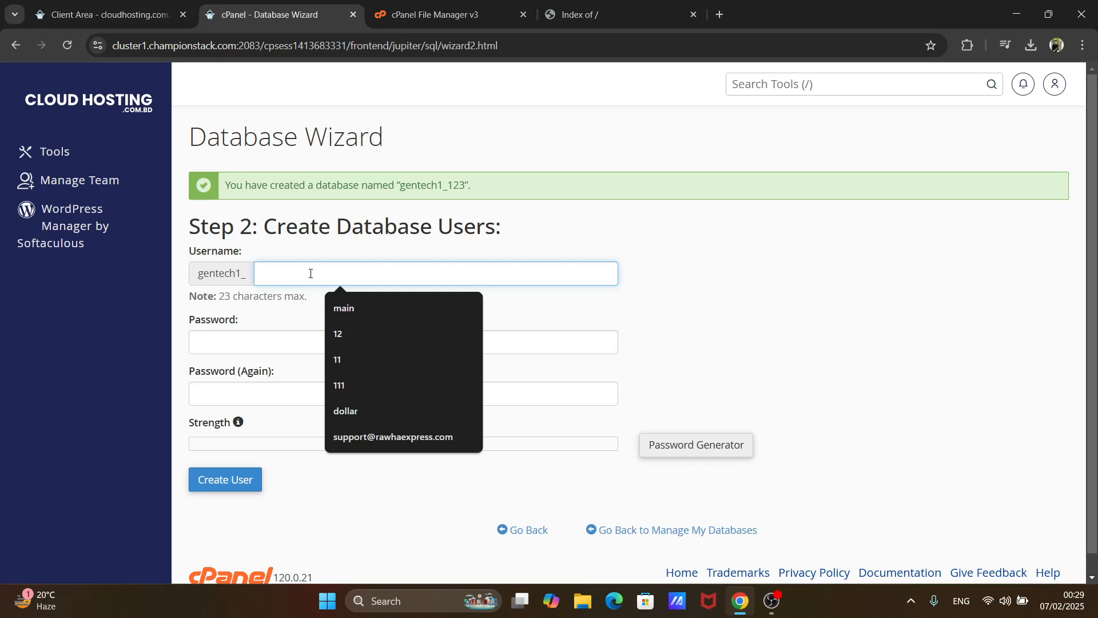
text(123)
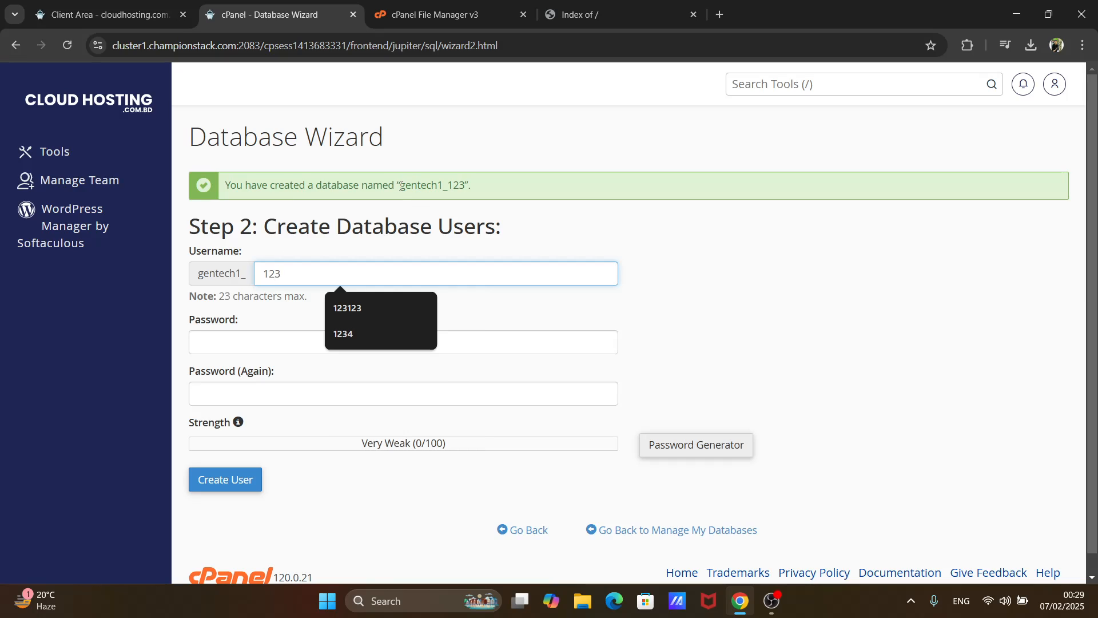
drag(401, 186, 456, 186)
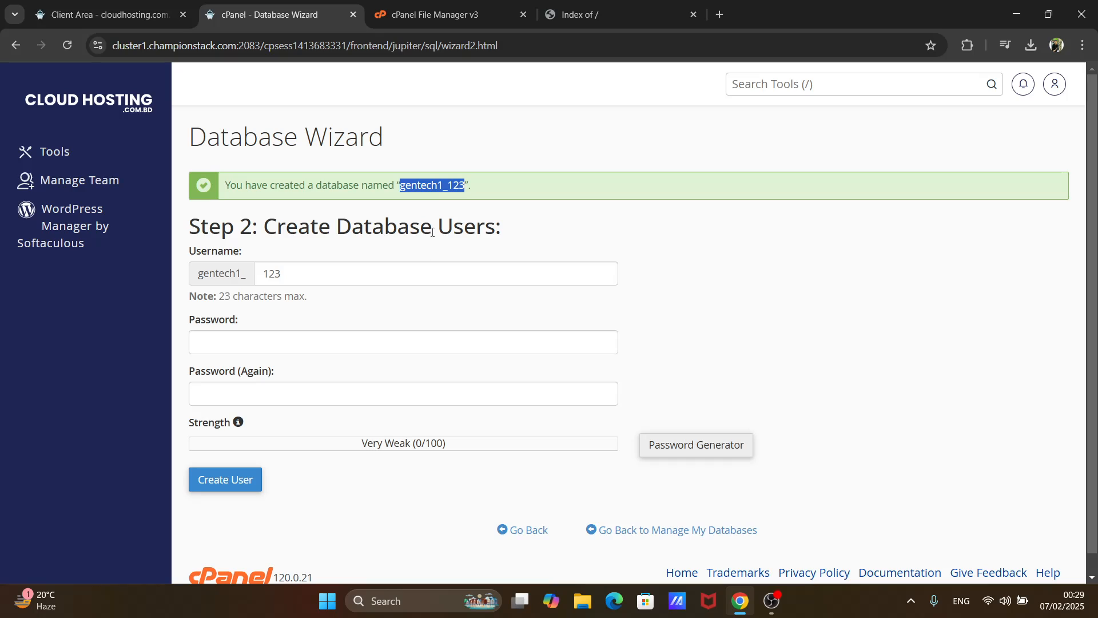
click(378, 336)
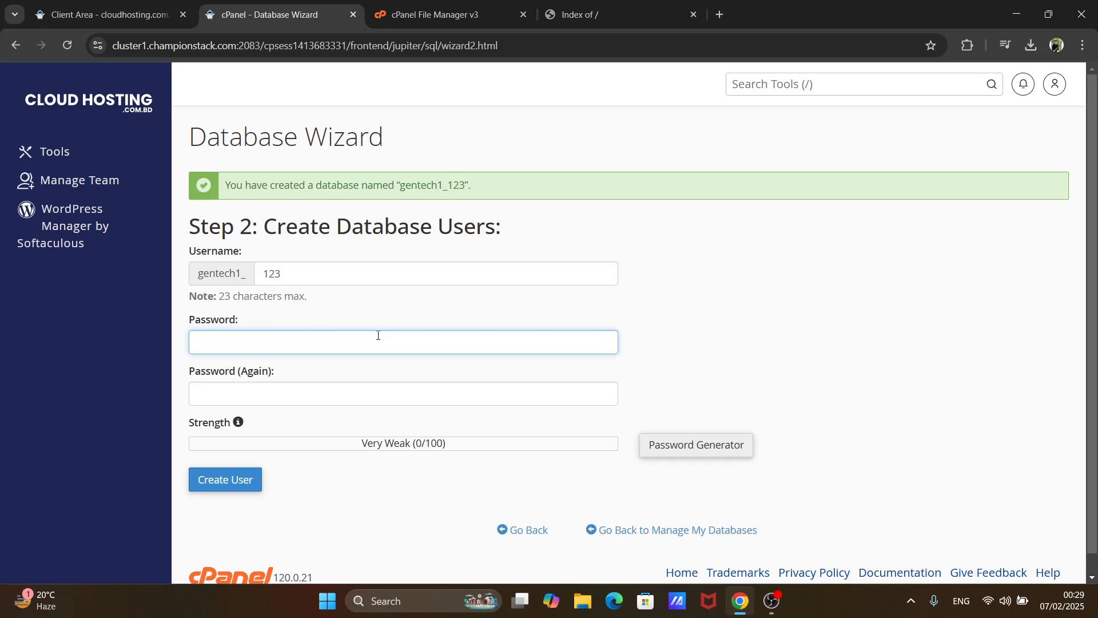
key(ctrl+v)
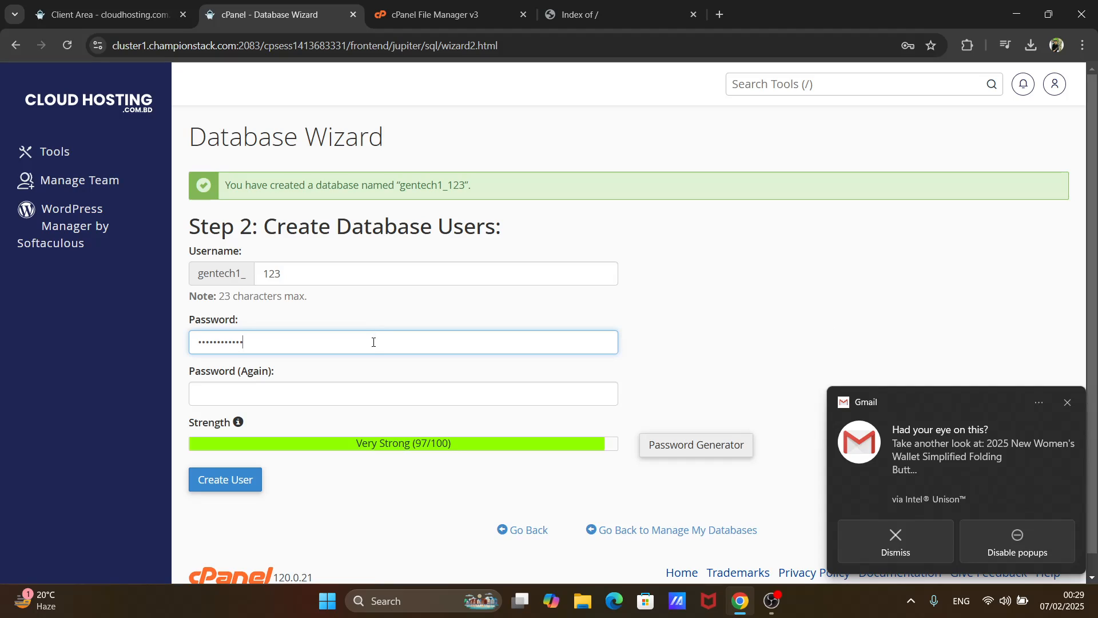
click(361, 399)
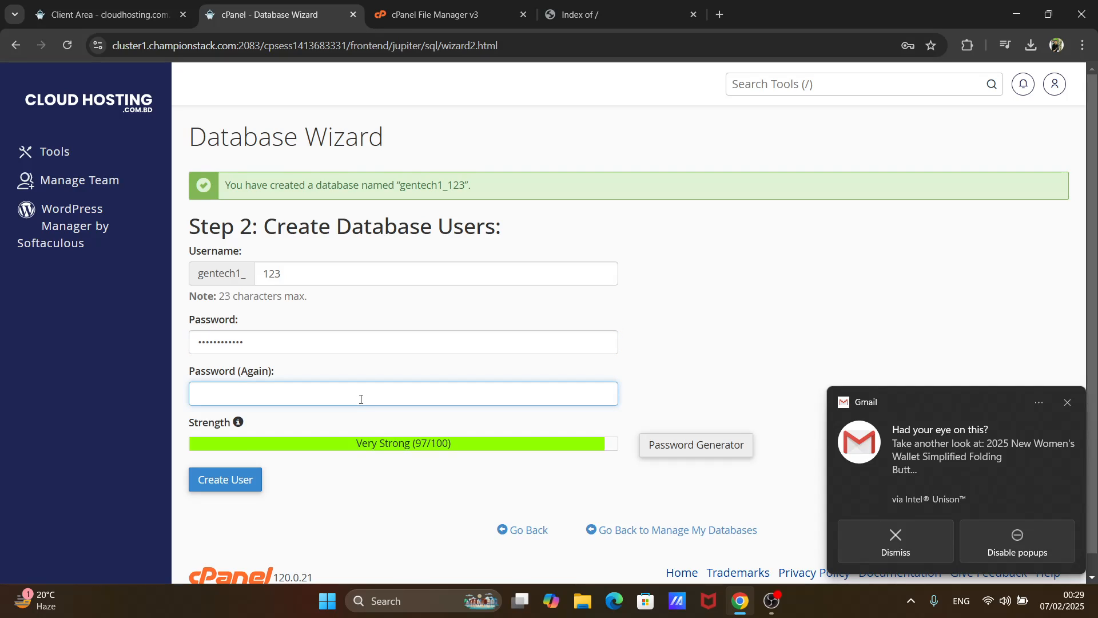
key(ctrl+v)
click(746, 353)
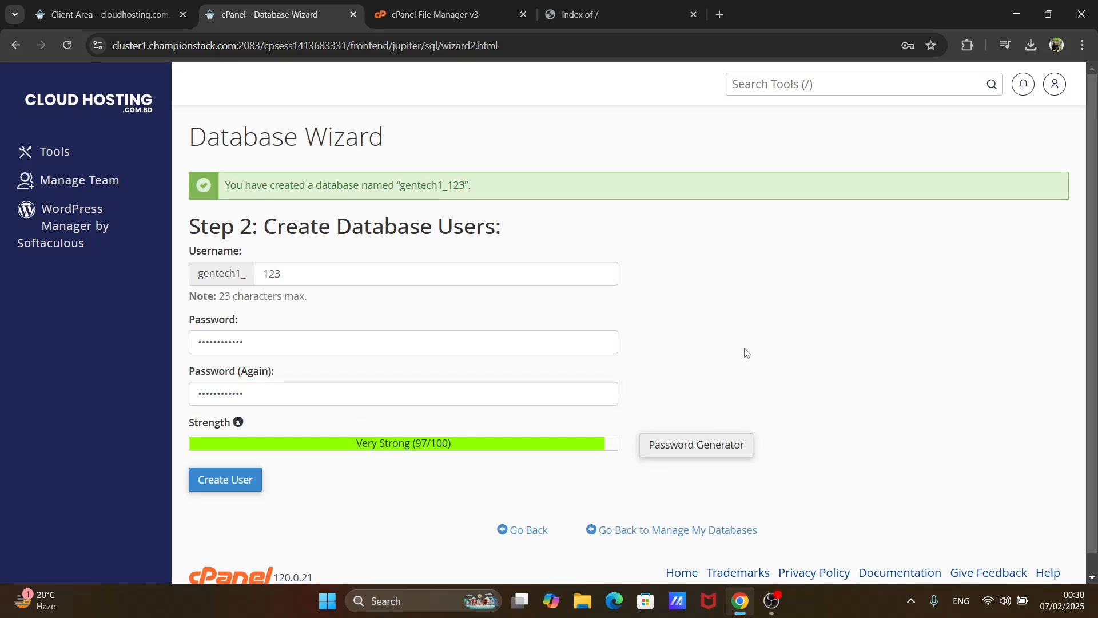
- Turn off Bluetooth in the Windows quick settings and return to the Database Wizard
click(1012, 600)
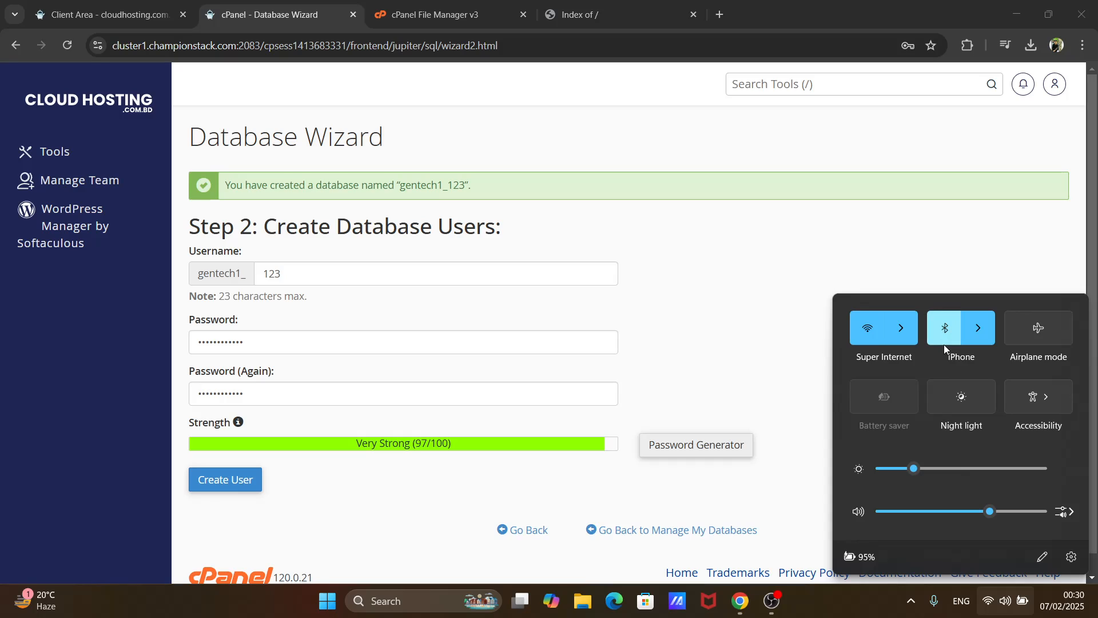
click(943, 344)
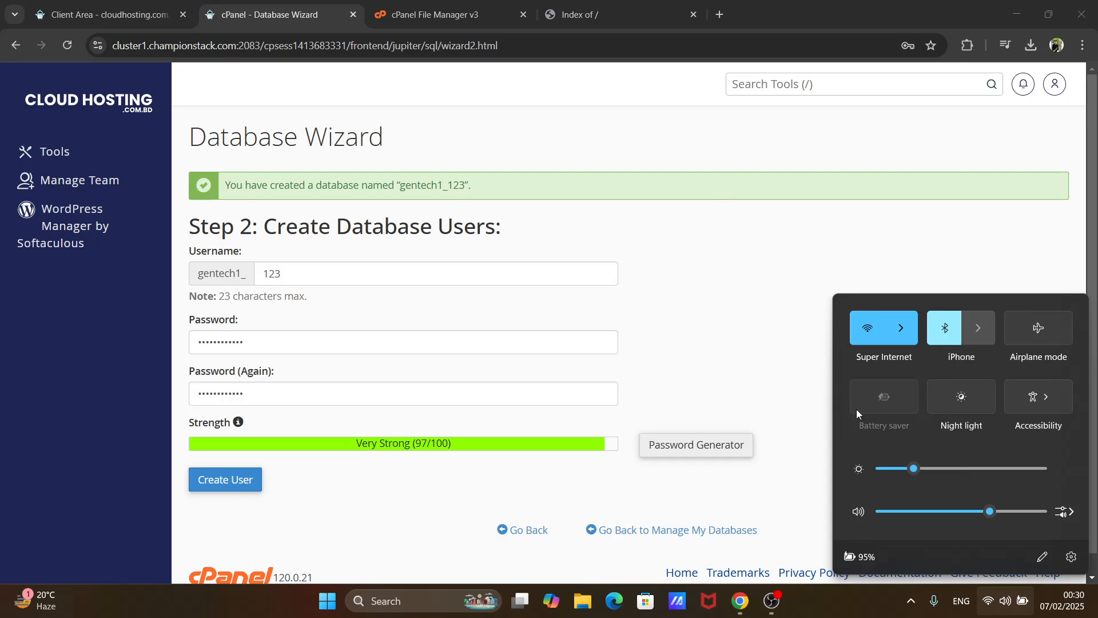
click(722, 317)
- Create the database user and add it to the new database with ALL PRIVILEGES
click(226, 488)
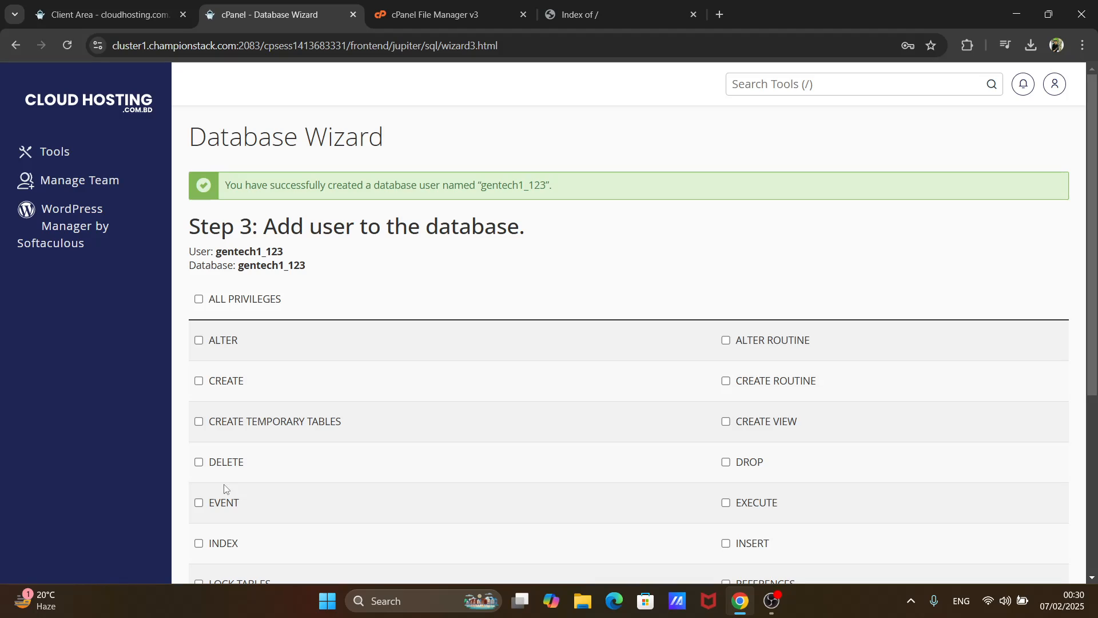
click(199, 300)
scroll(201, 305, down, 5)
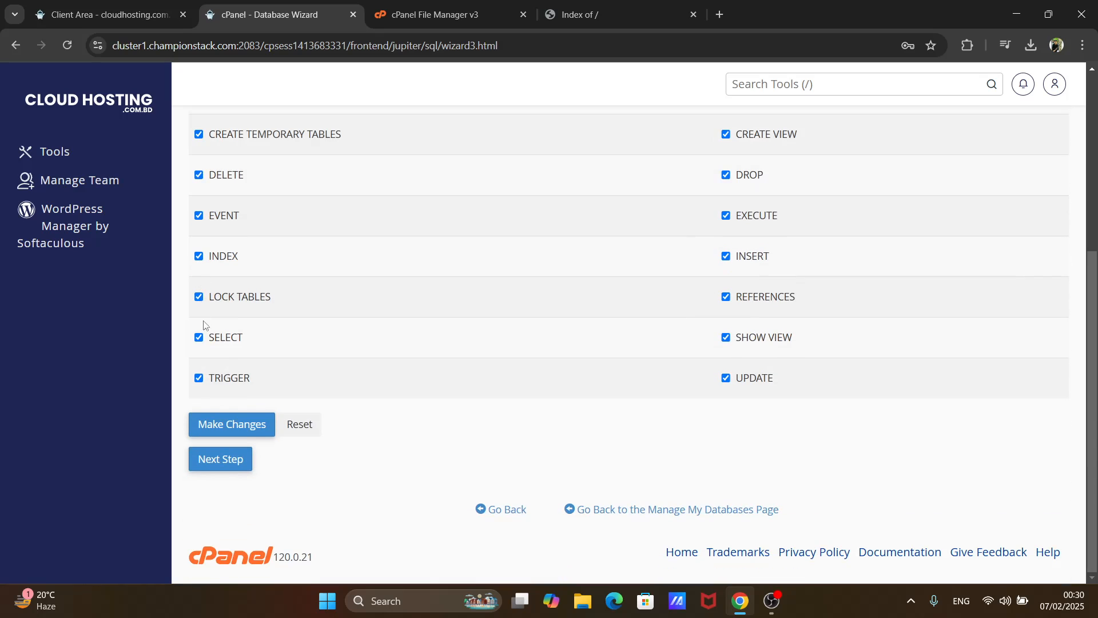
click(231, 459)
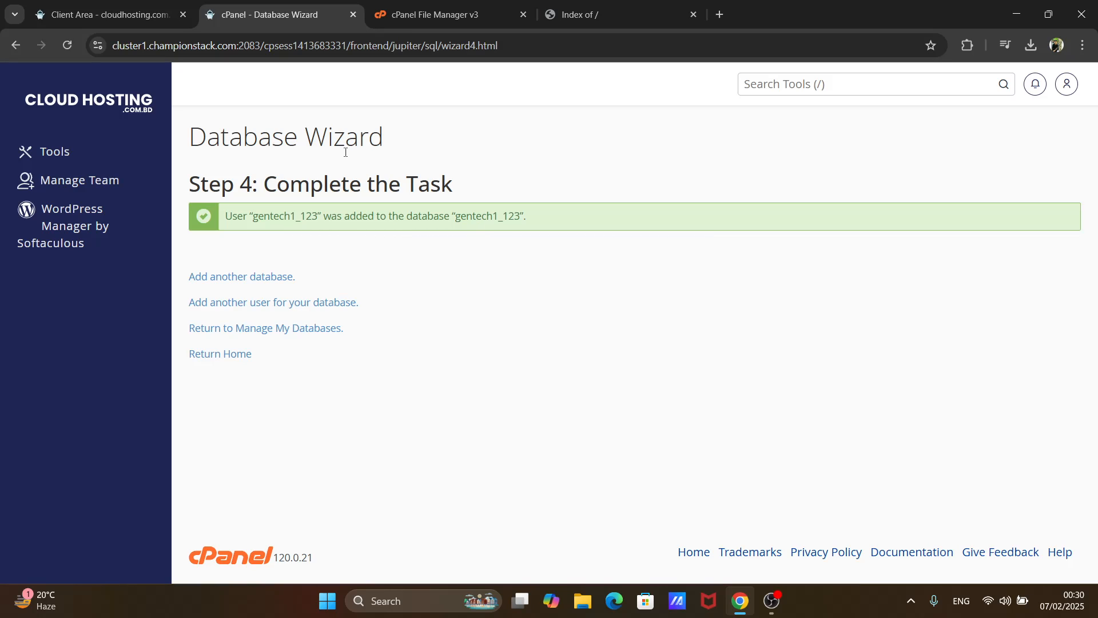
- Return to the cPanel Tools page and open phpMyAdmin from the Databases section
click(120, 103)
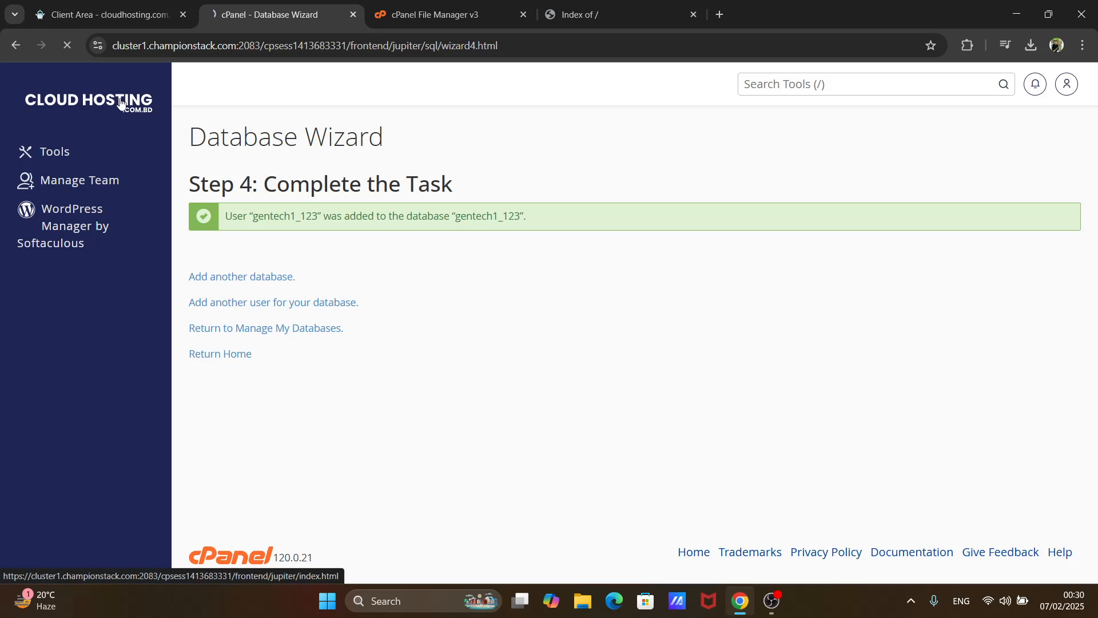
scroll(351, 246, down, 9)
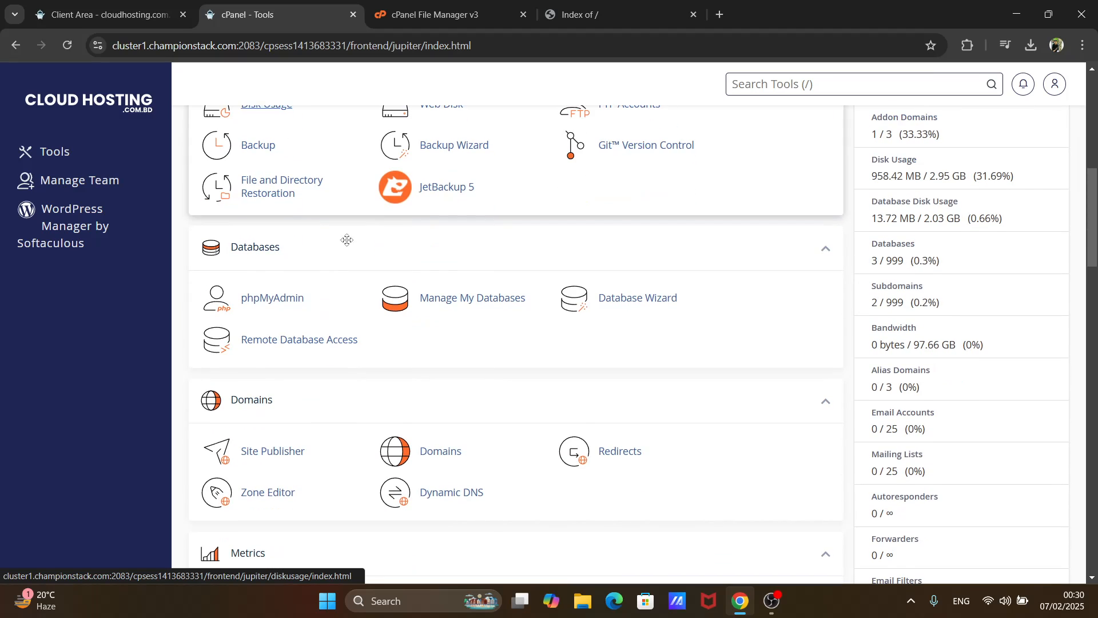
click(270, 297)
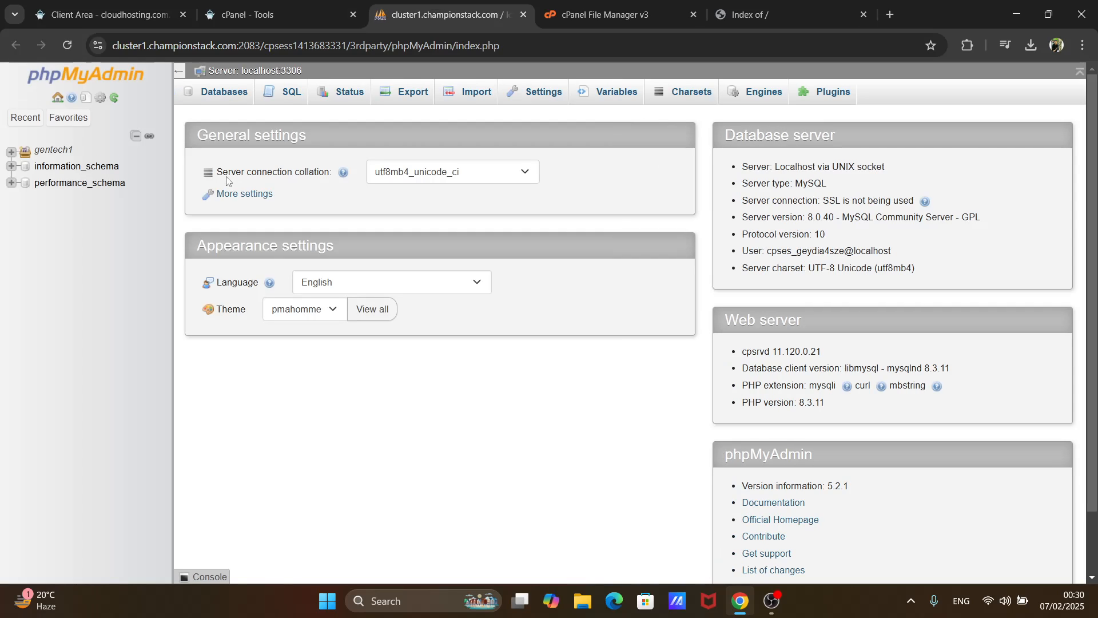
- Check the gentech1 group and the server's database list in phpMyAdmin for the new database, and go back to cPanel Tools
click(12, 153)
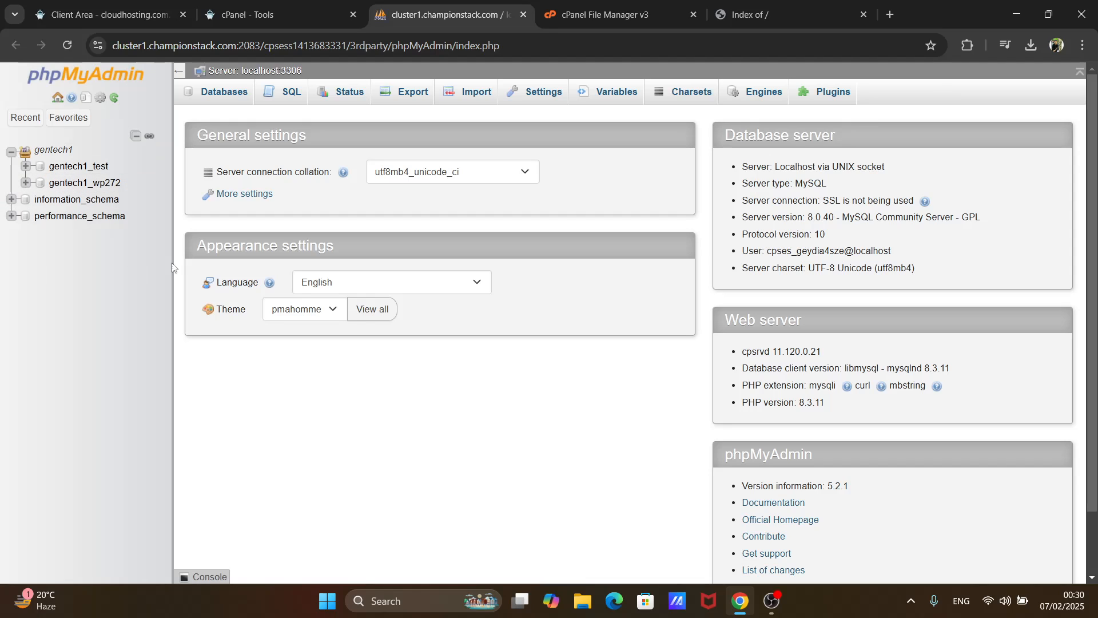
click(65, 47)
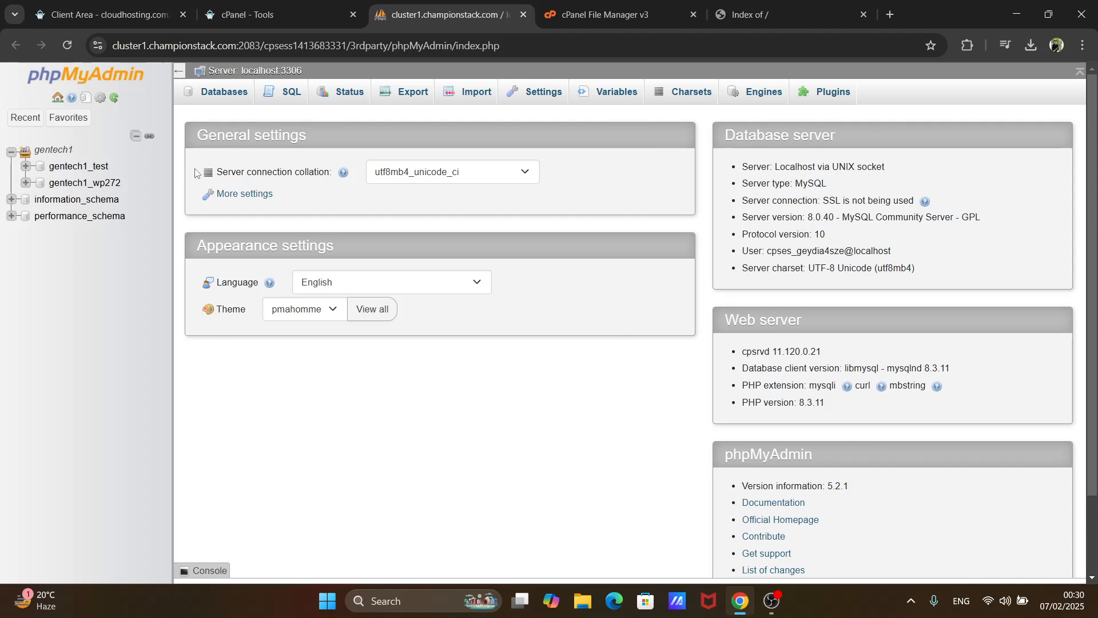
click(205, 96)
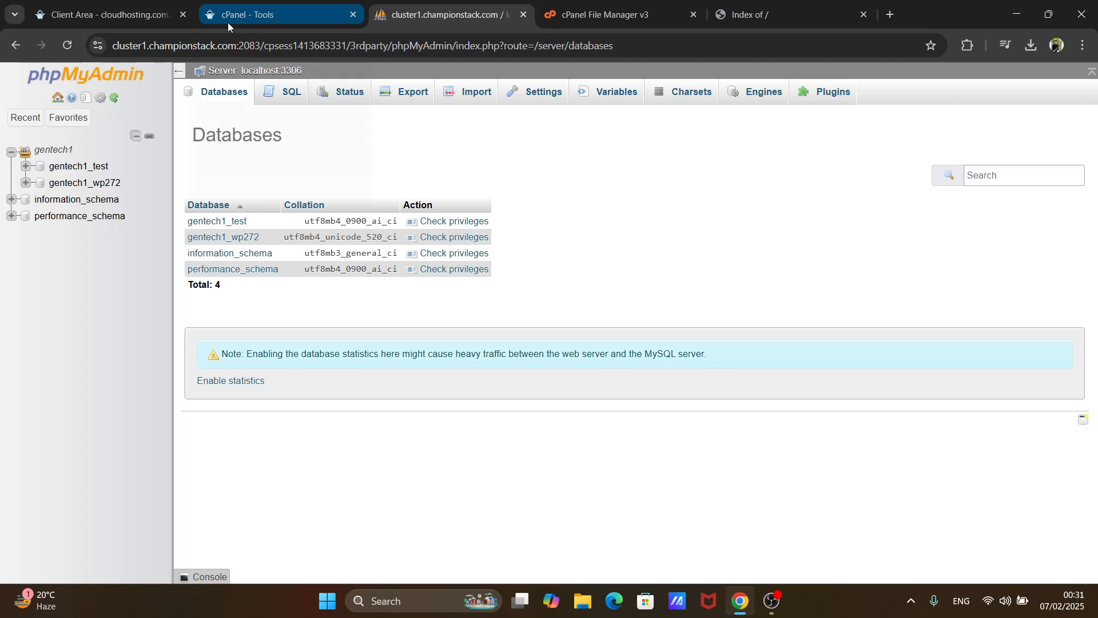
mouse_move(227, 23)
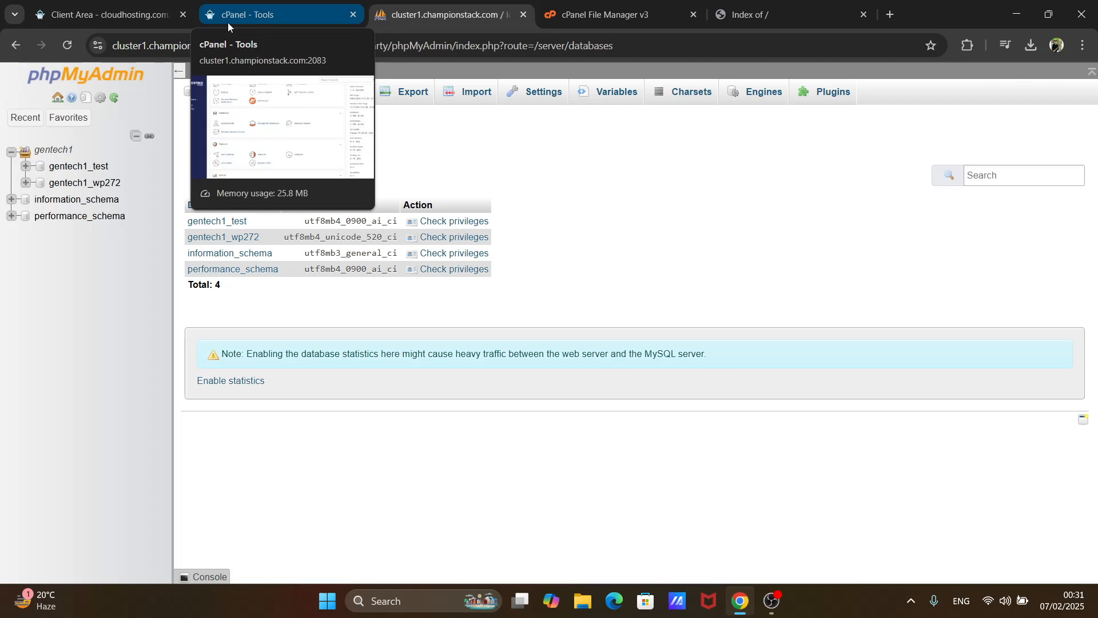
click(227, 22)
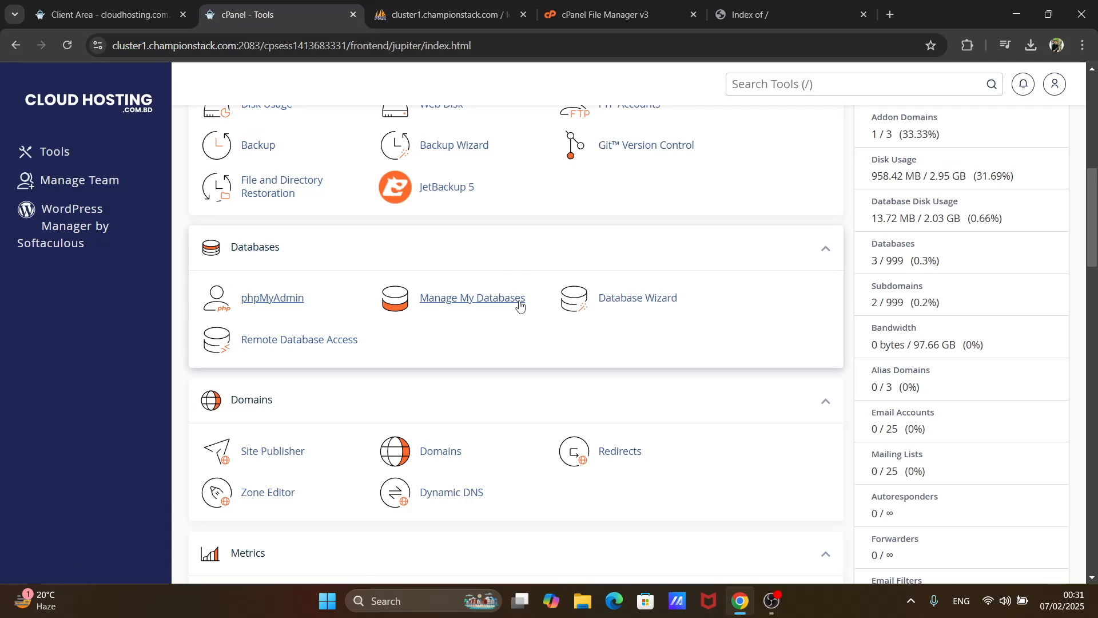
- Review the existing databases and their privileged users in Manage My Databases, and close the open phpMyAdmin page
click(440, 297)
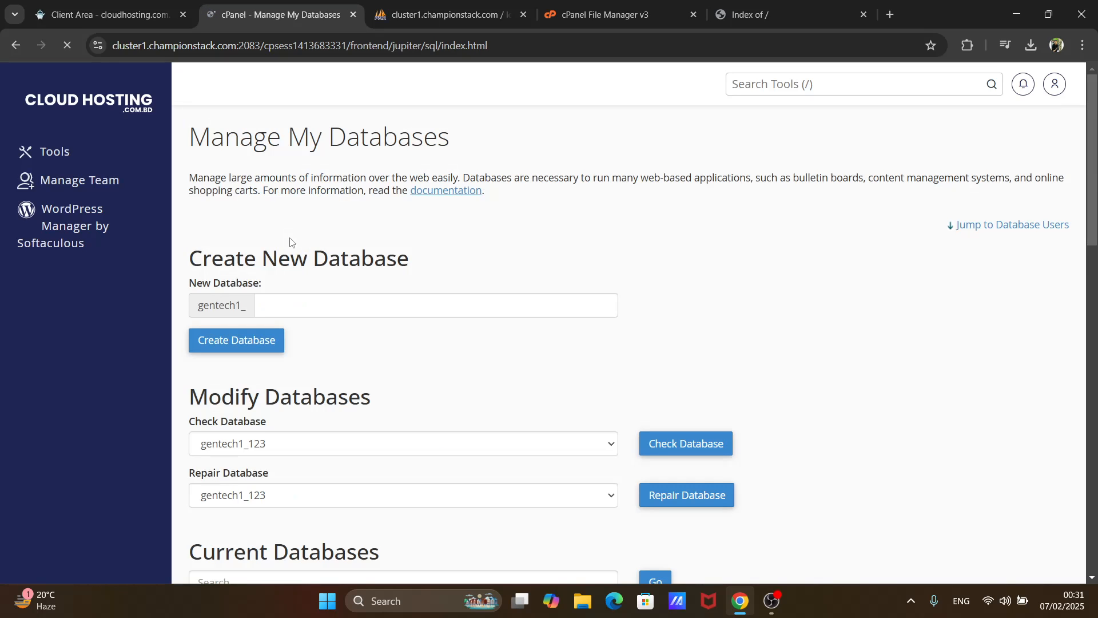
scroll(290, 241, down, 5)
scroll(290, 241, up, 3)
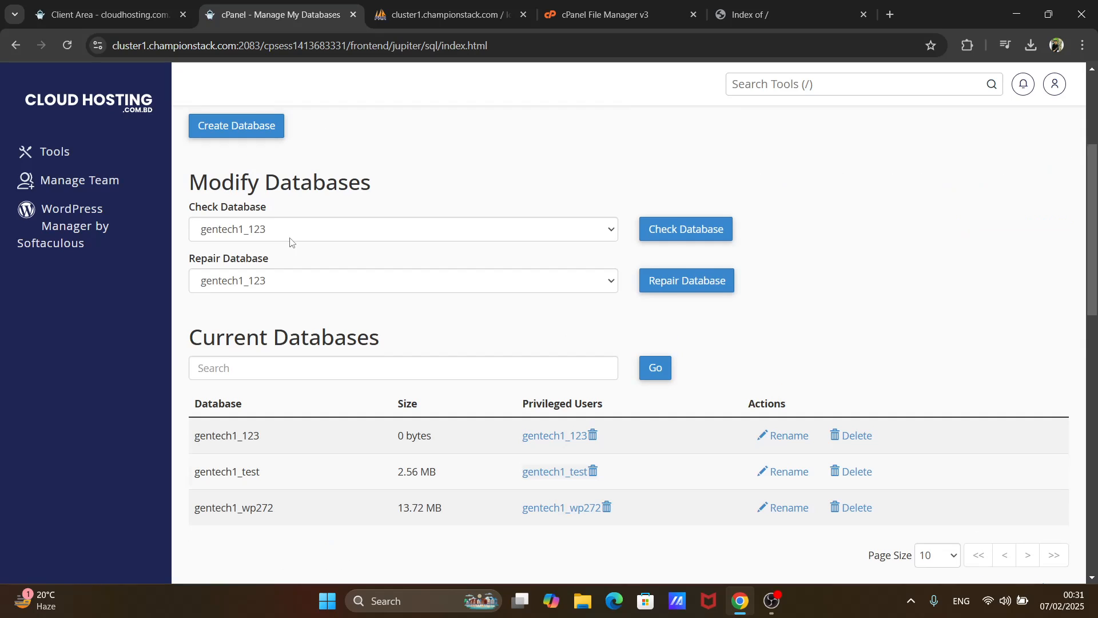
scroll(290, 241, down, 2)
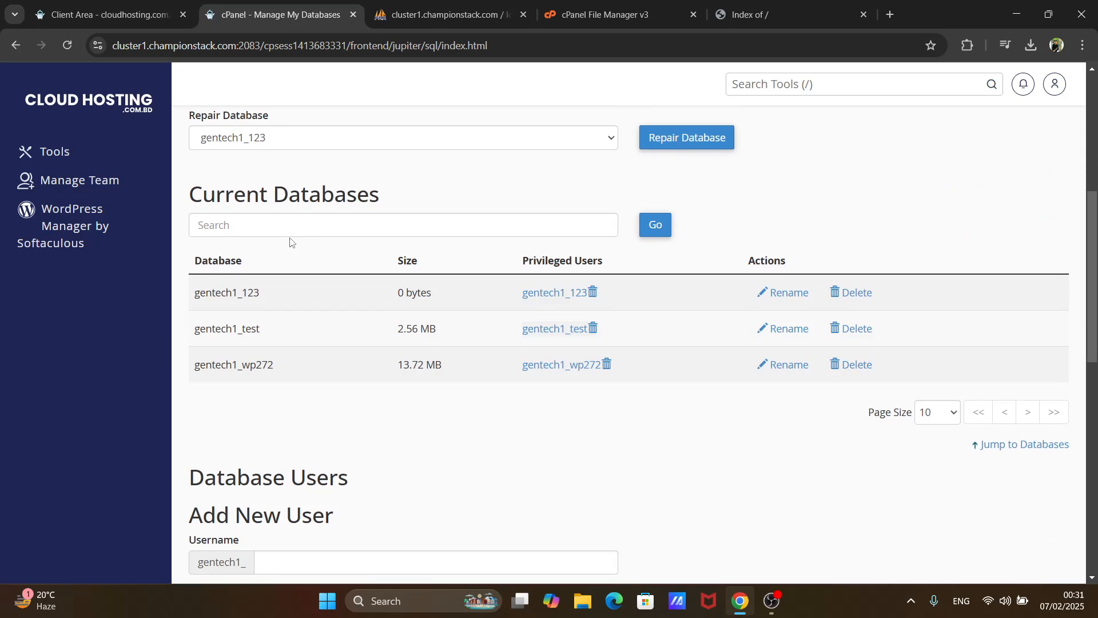
scroll(290, 242, up, 5)
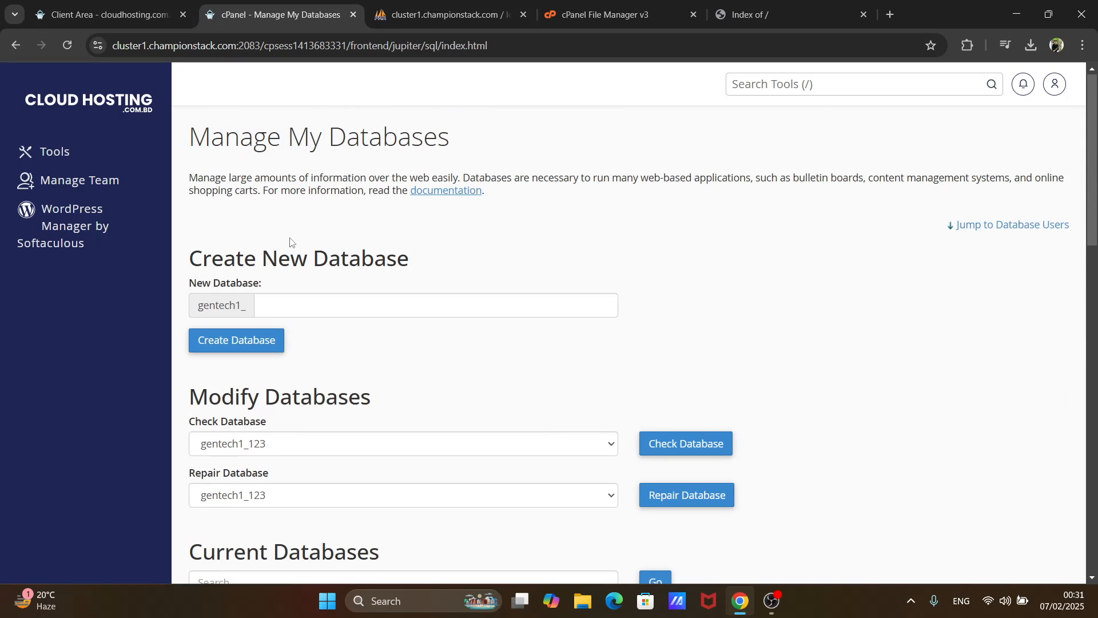
click(421, 16)
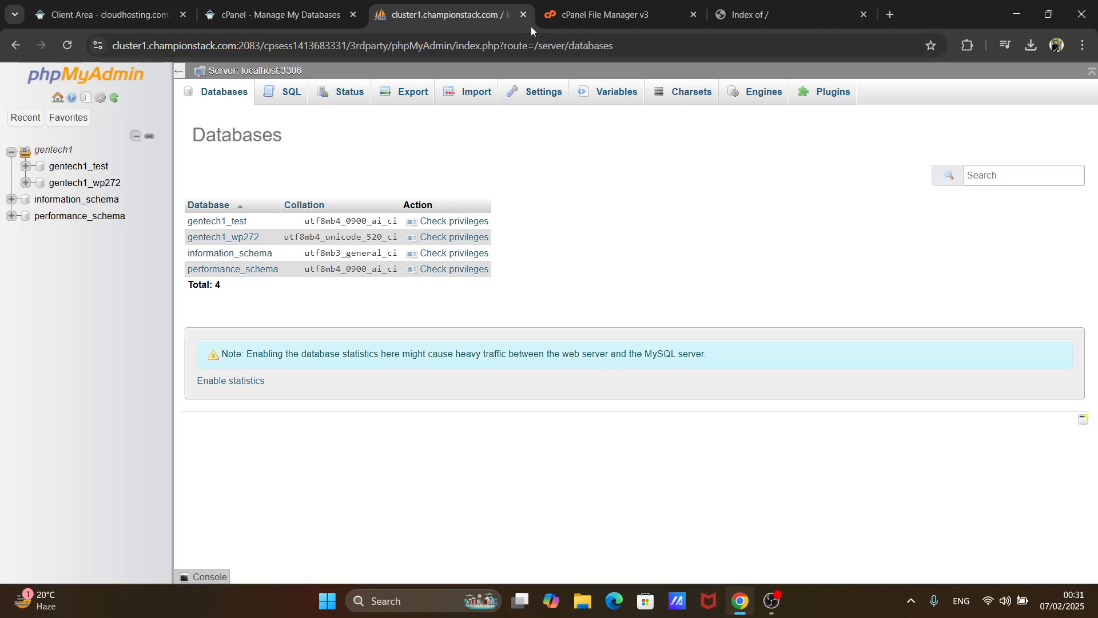
click(523, 14)
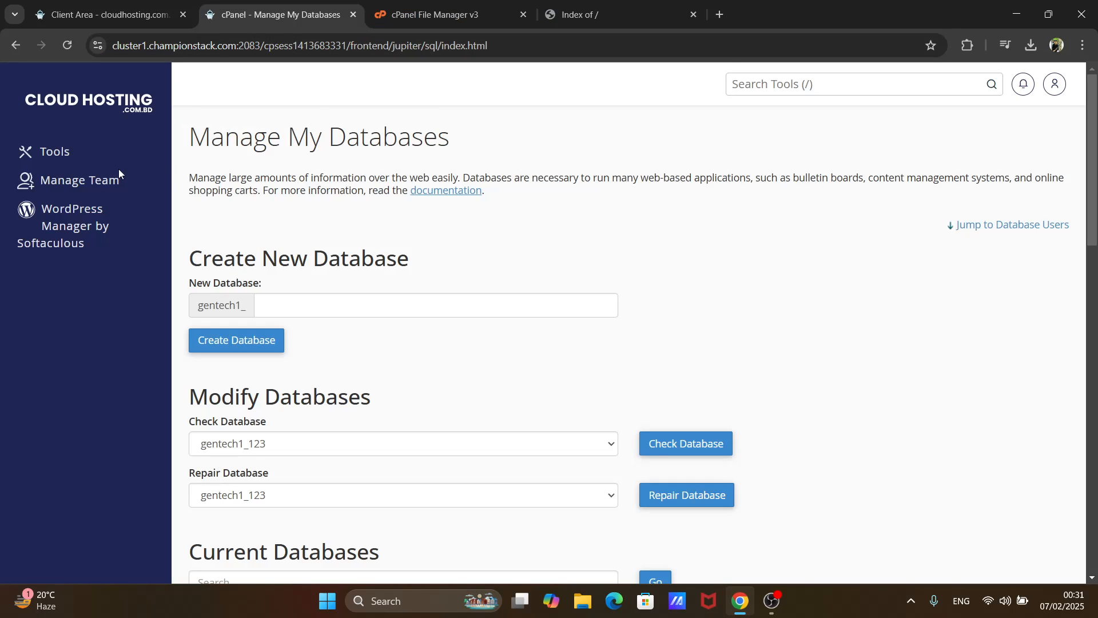
- Return to the cPanel Tools page and create a database named gentech1_use with the Database Wizard
click(109, 102)
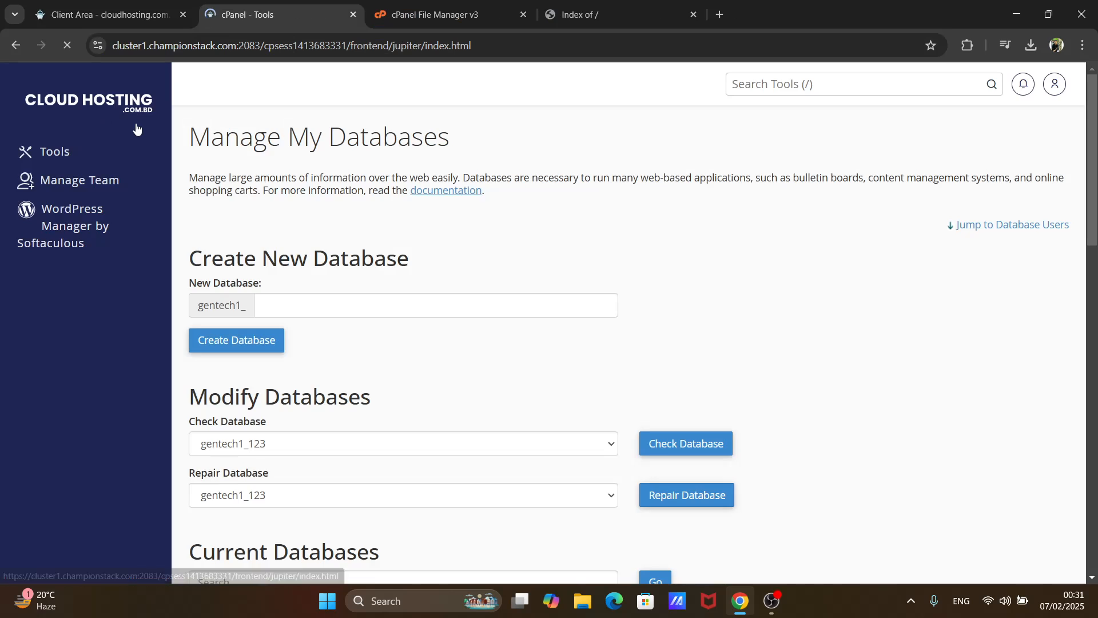
scroll(363, 212, down, 5)
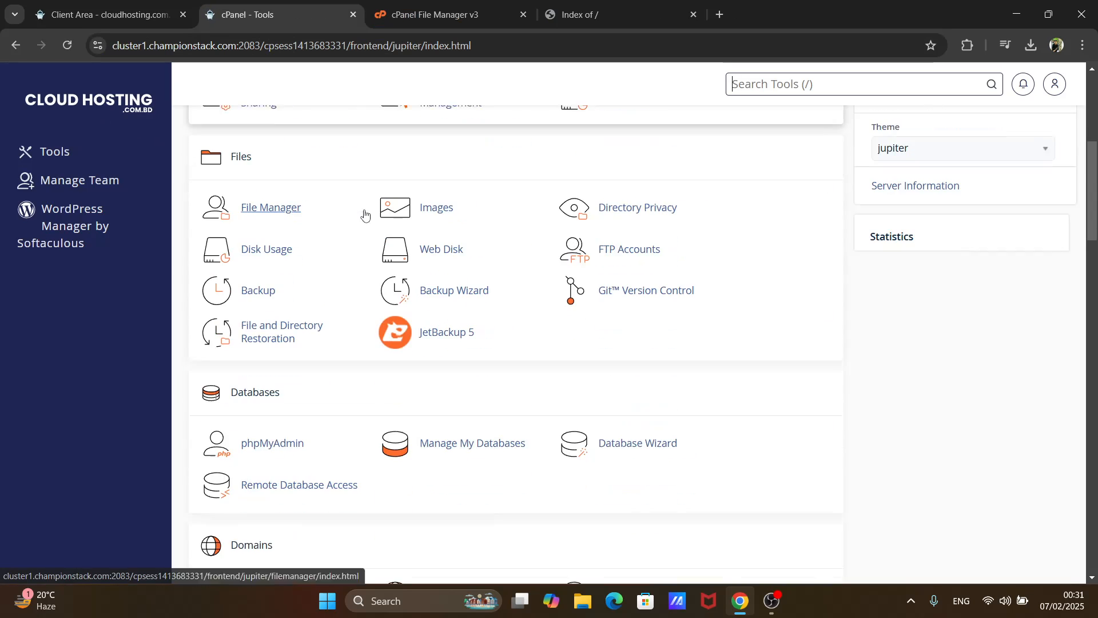
scroll(365, 214, down, 2)
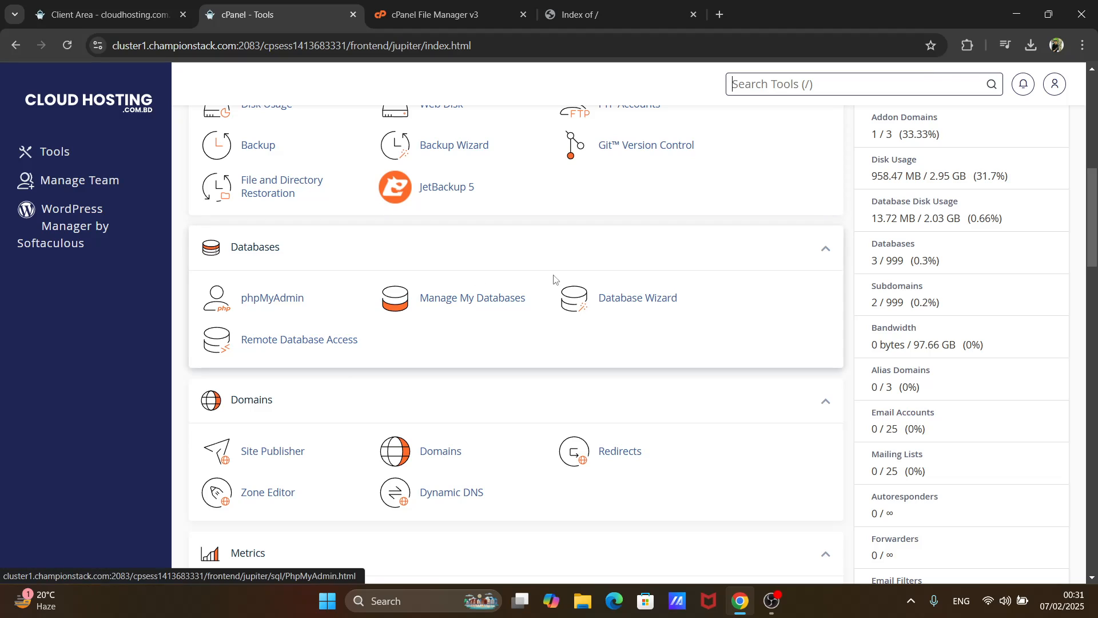
click(608, 309)
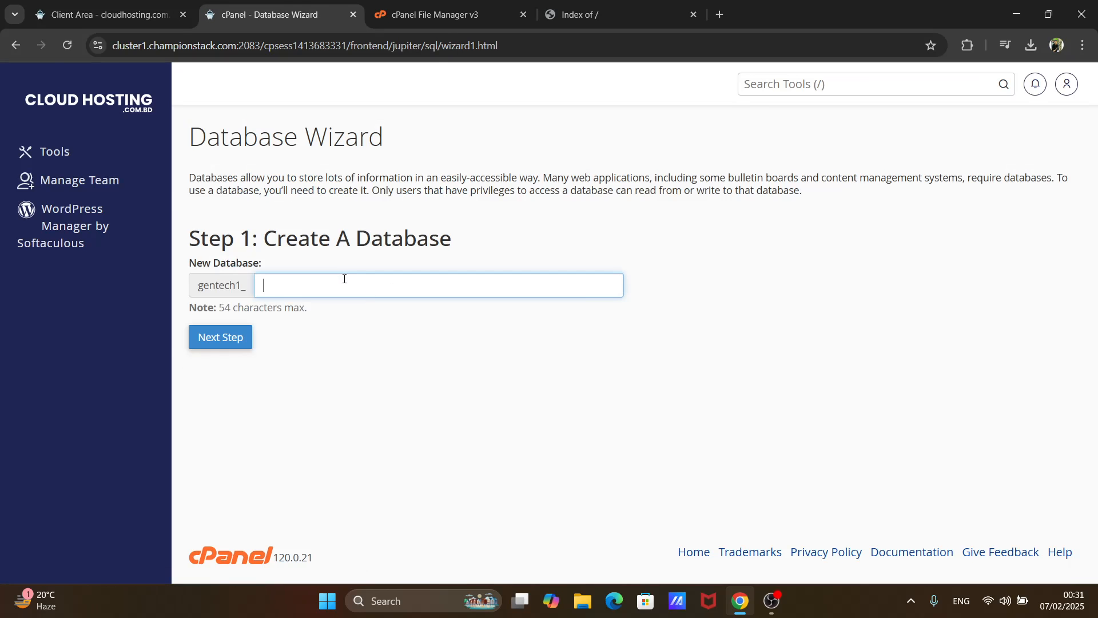
click(344, 280)
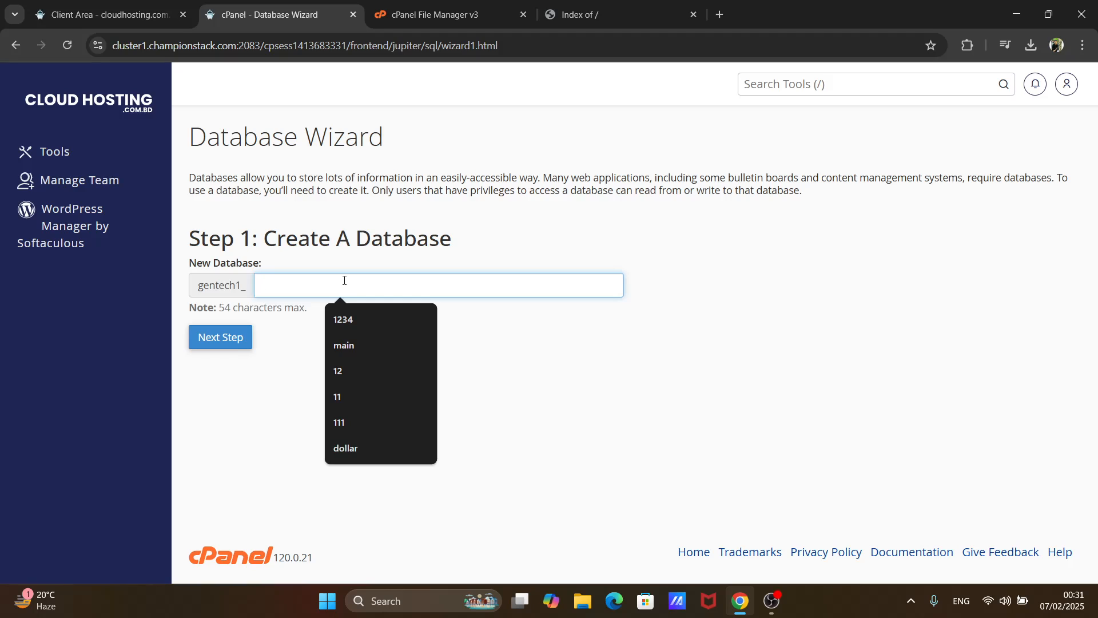
text(use)
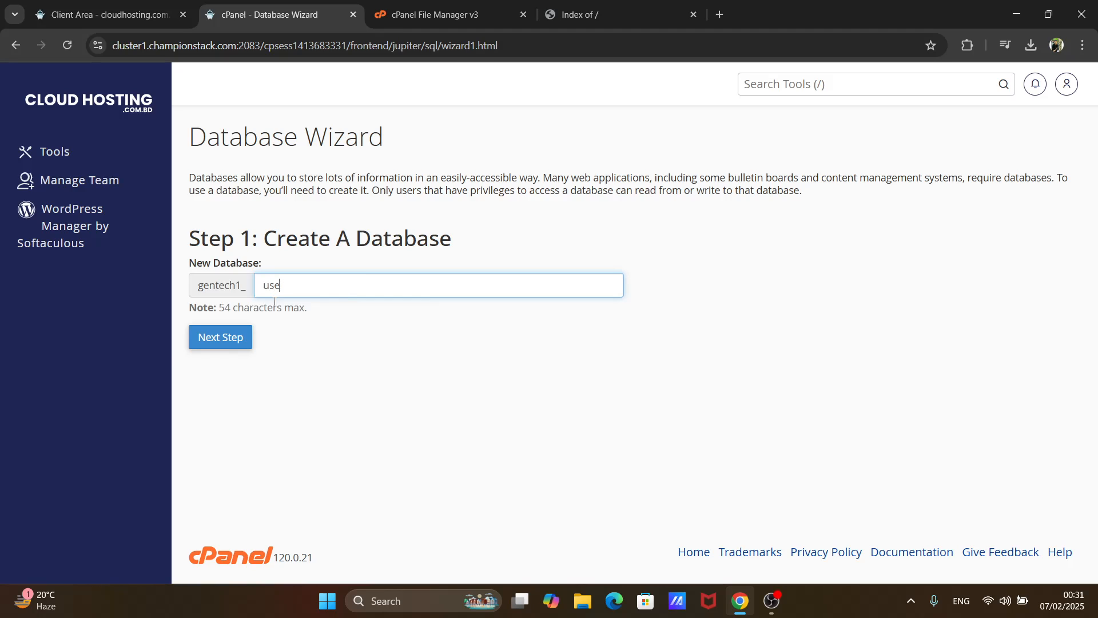
click(230, 340)
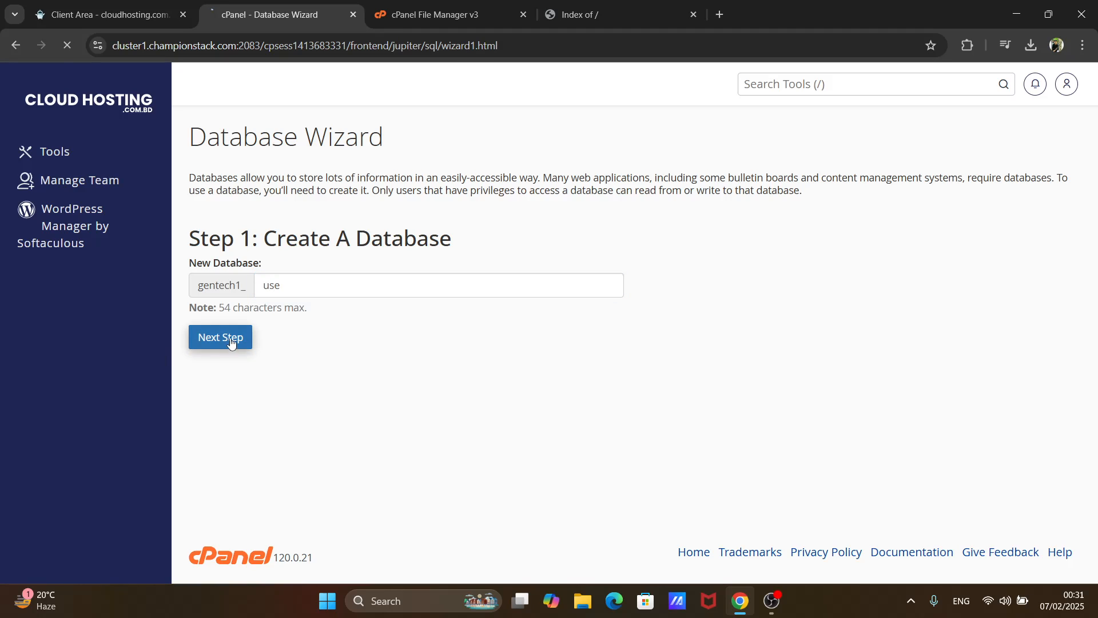
- Create the database user gentech1_use, filling in and repeating the user's password
click(358, 279)
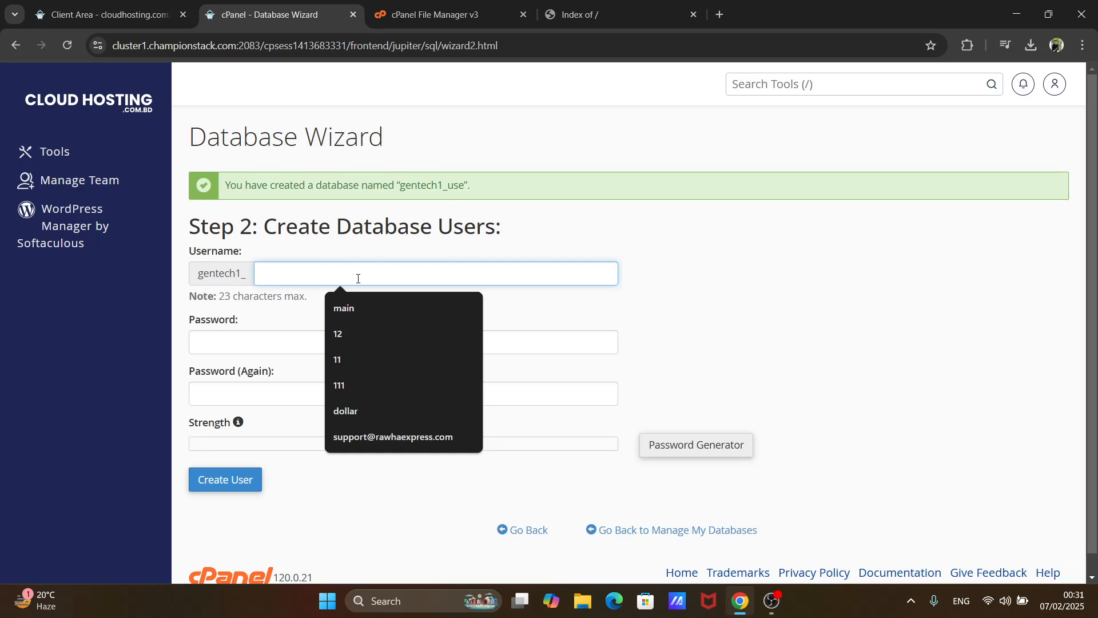
text(use)
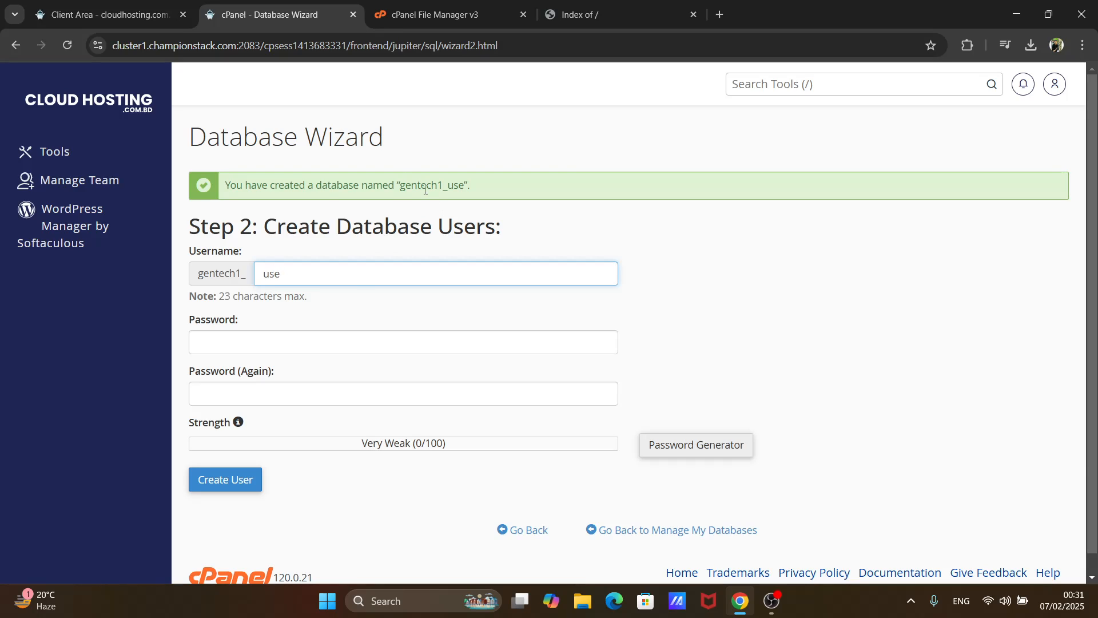
drag(399, 182, 465, 199)
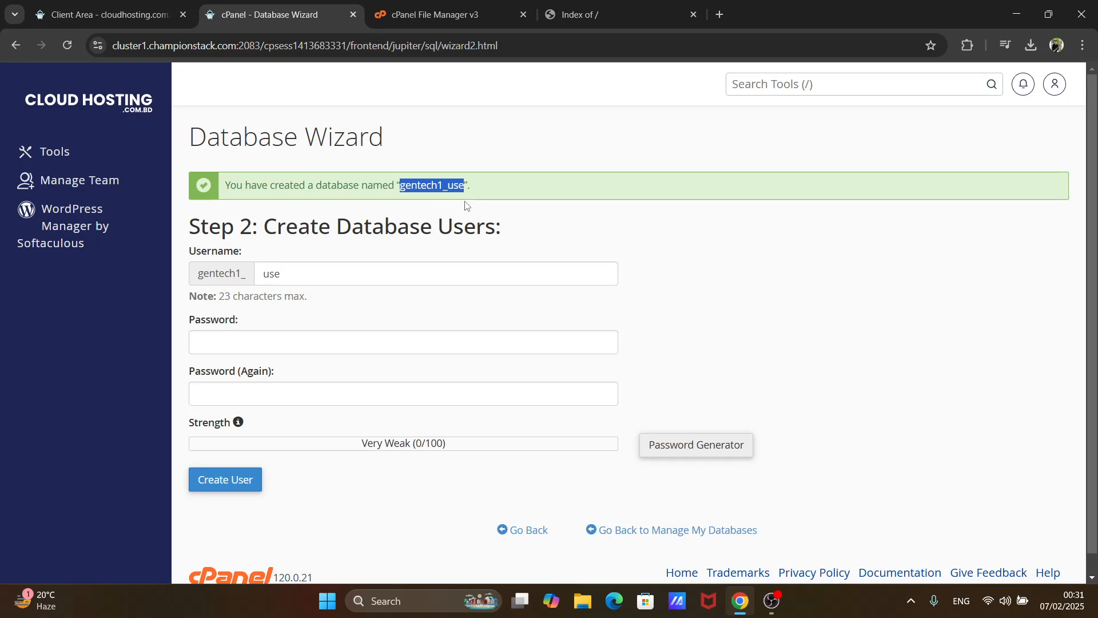
click(425, 338)
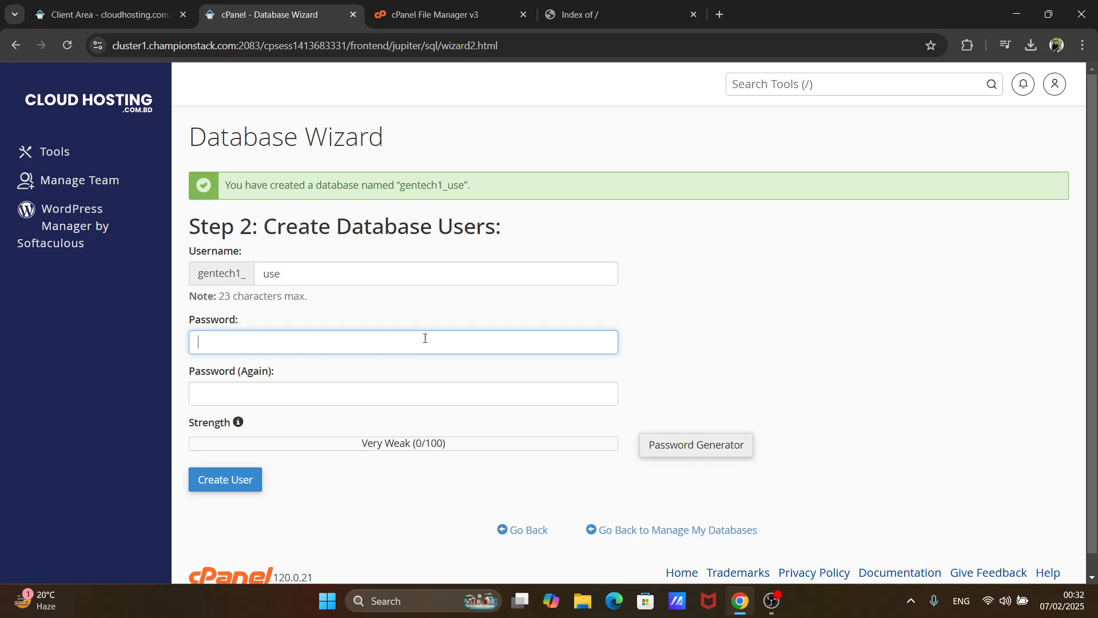
key(ctrl+v)
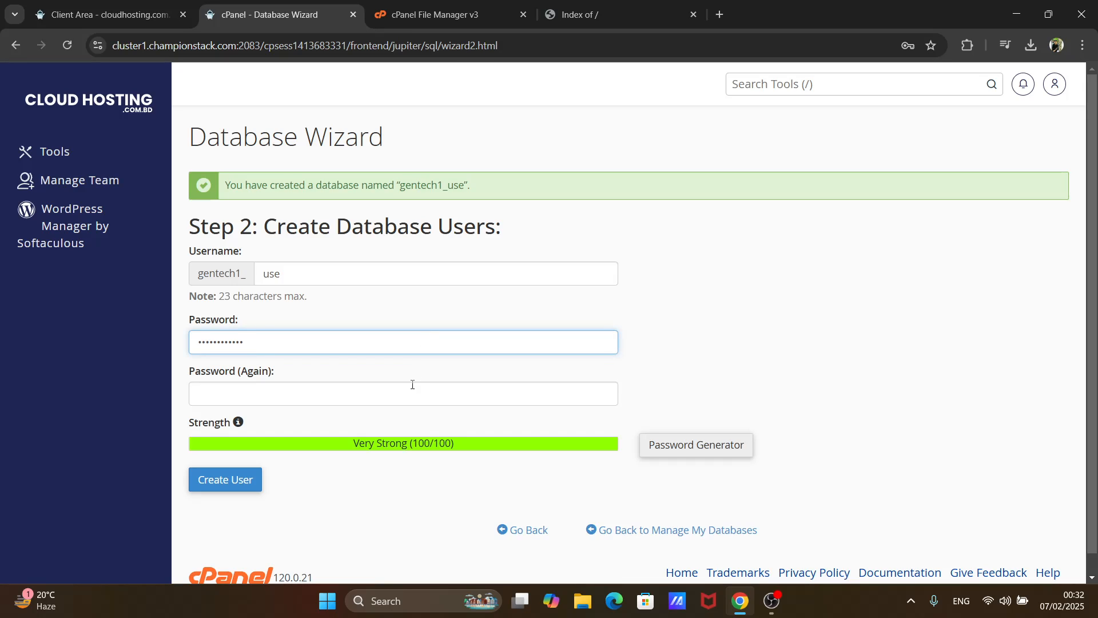
click(413, 394)
key(ctrl+v)
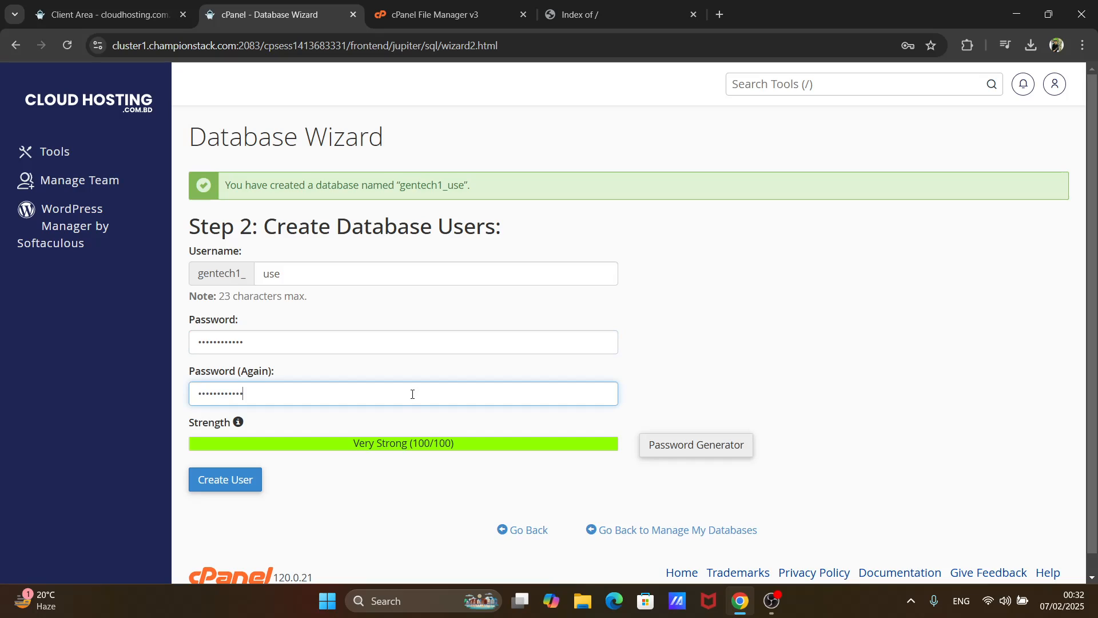
click(243, 479)
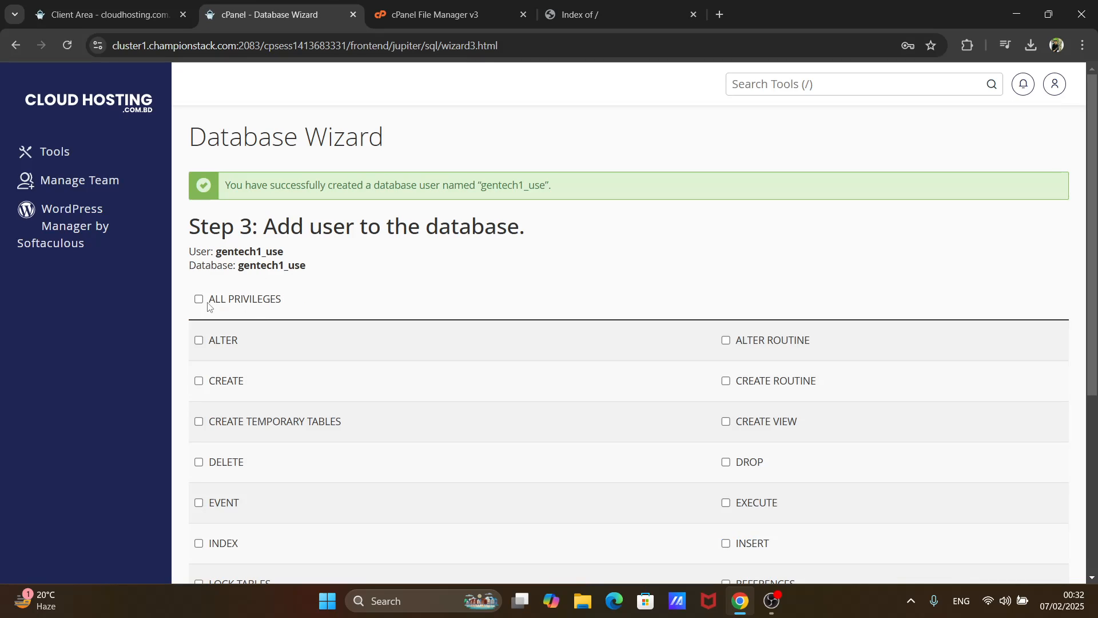
- Add the user to the gentech1_use database with ALL PRIVILEGES
click(199, 299)
scroll(299, 249, down, 5)
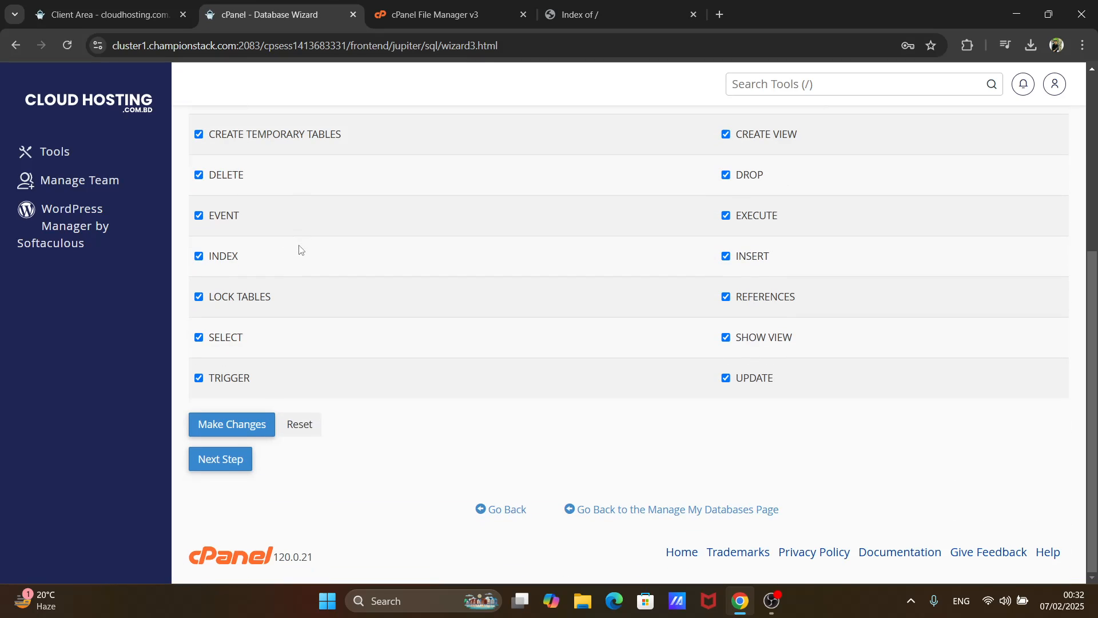
click(260, 425)
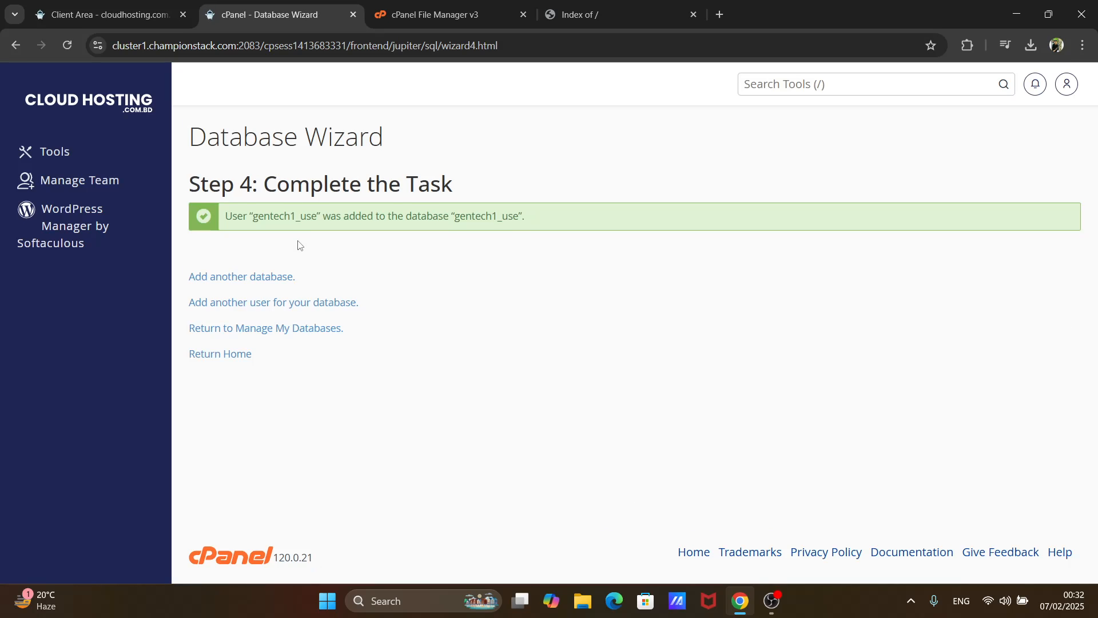
- Reopen phpMyAdmin from the cPanel Tools page, expand the gentech1 group and open the gentech1_123 database
click(141, 113)
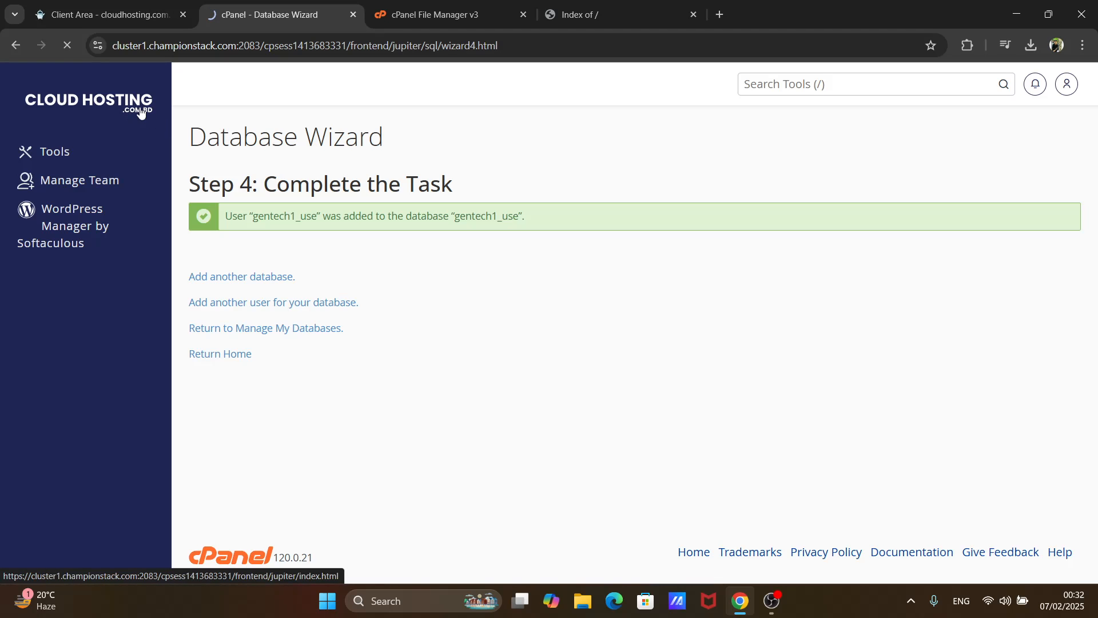
scroll(254, 178, down, 9)
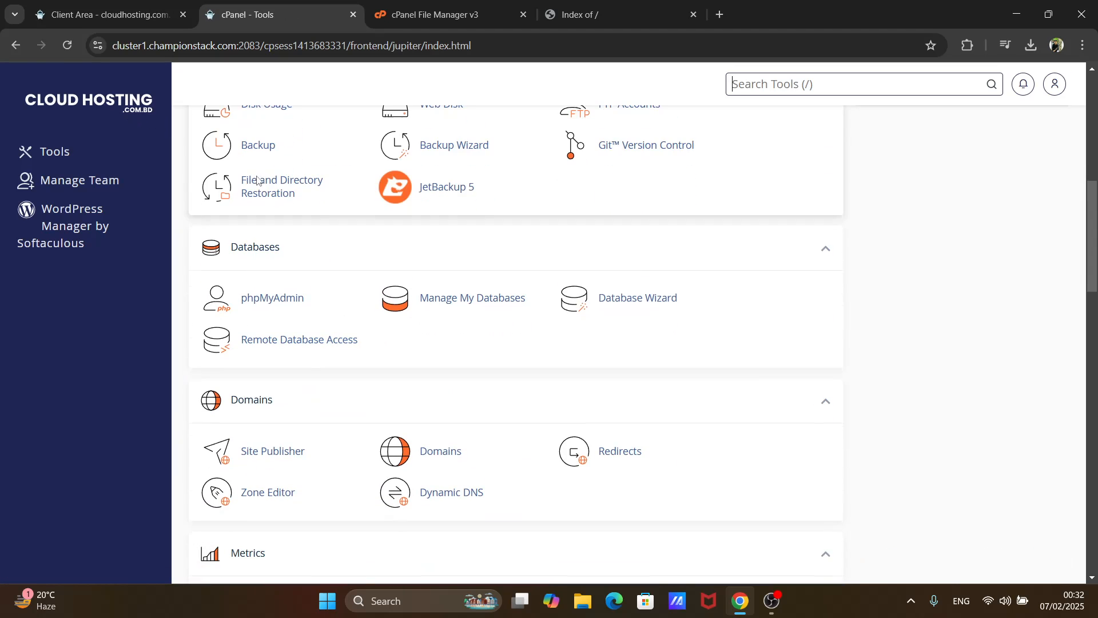
click(277, 298)
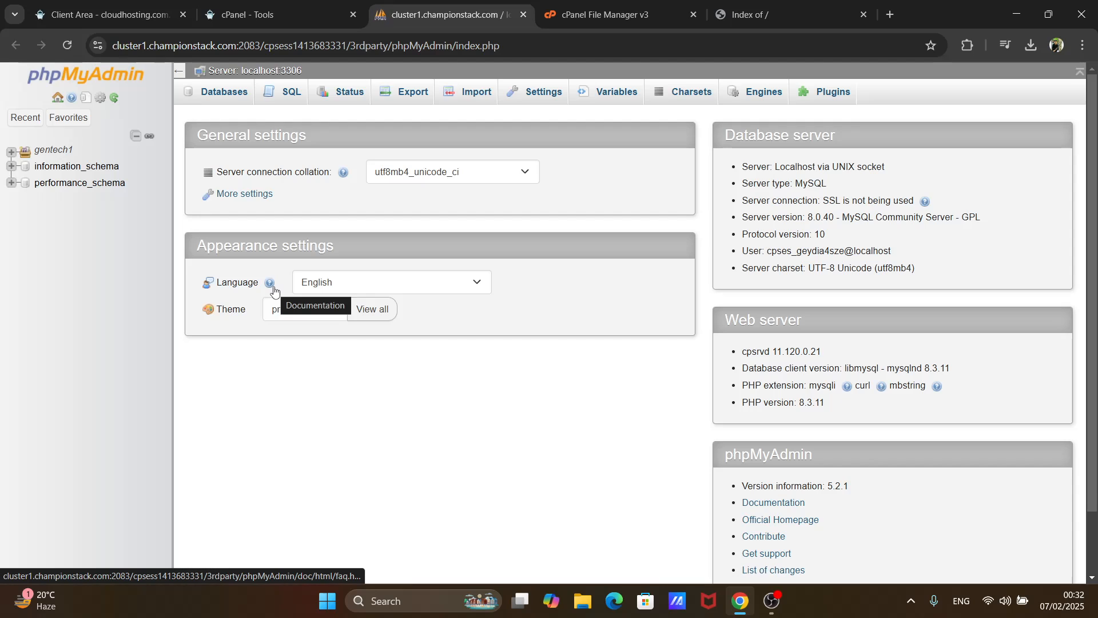
click(12, 155)
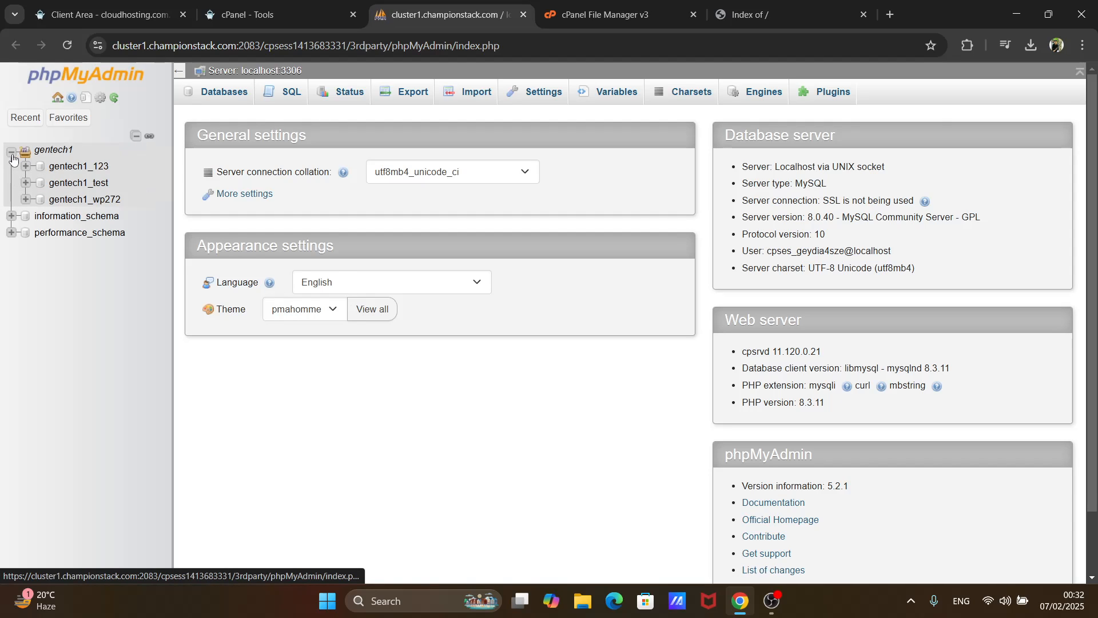
click(79, 167)
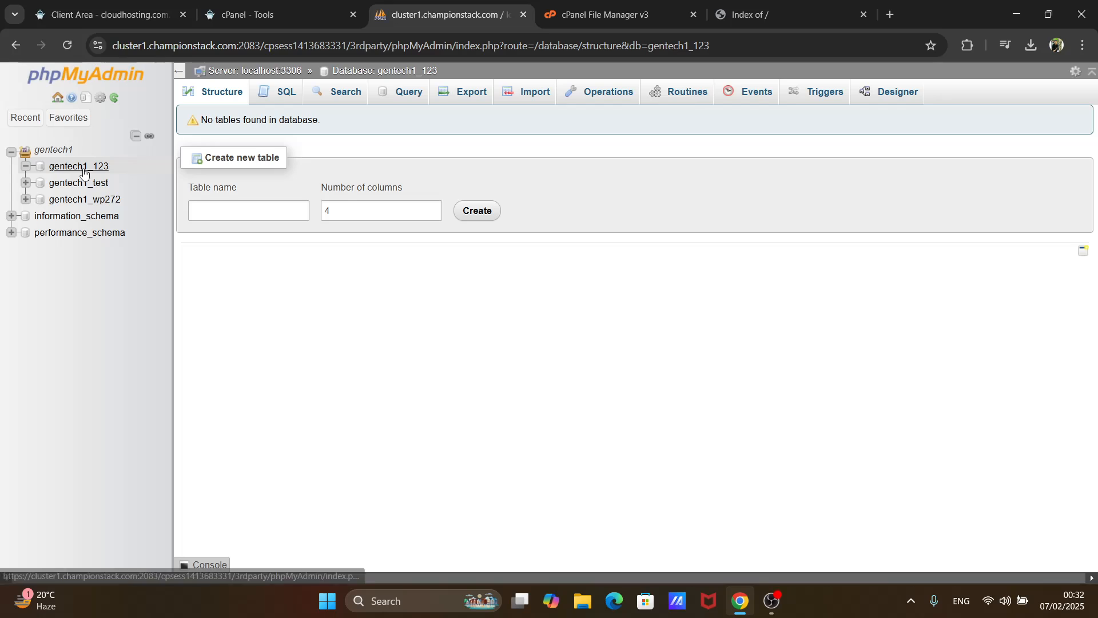
right_click(83, 171)
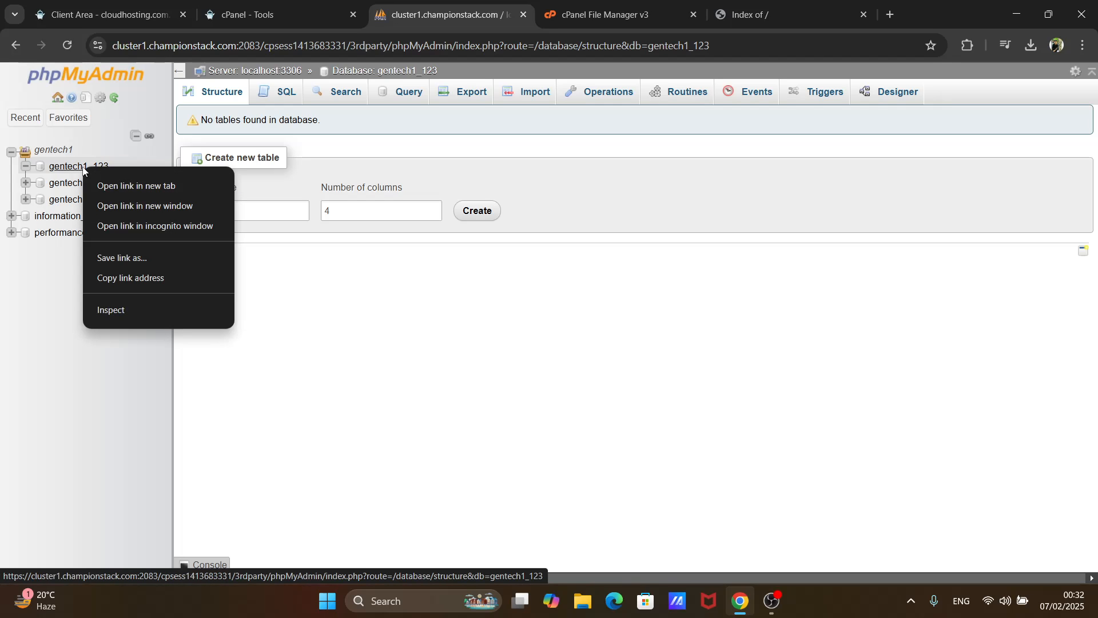
click(62, 421)
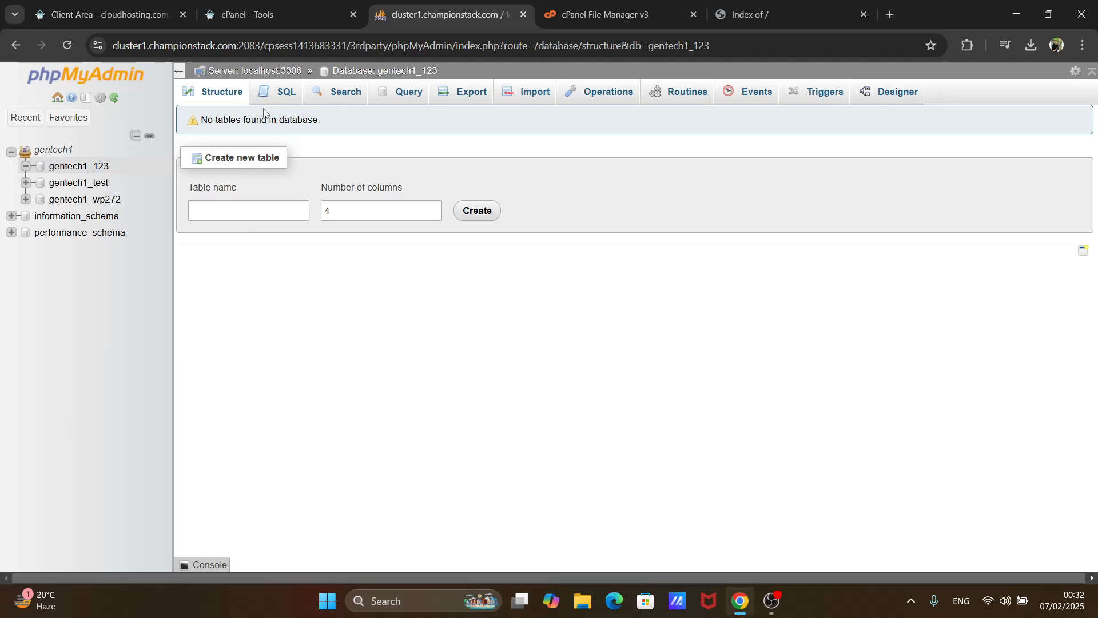
- Import elitedesign_ecommerce1.sql from the Downloads folder into the gentech1_123 database
click(528, 101)
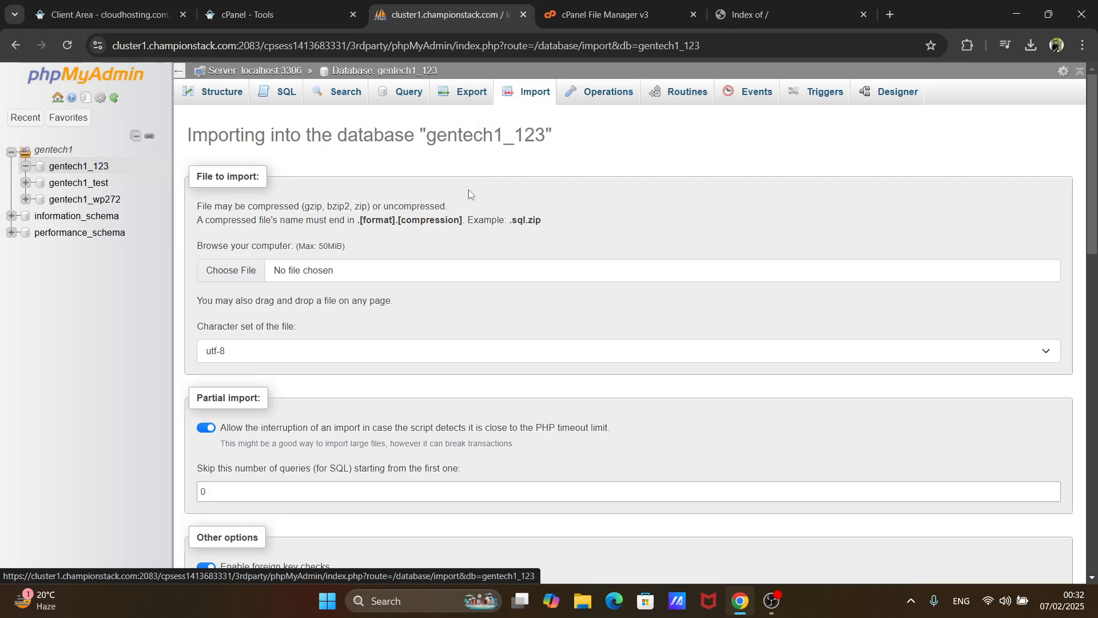
click(229, 271)
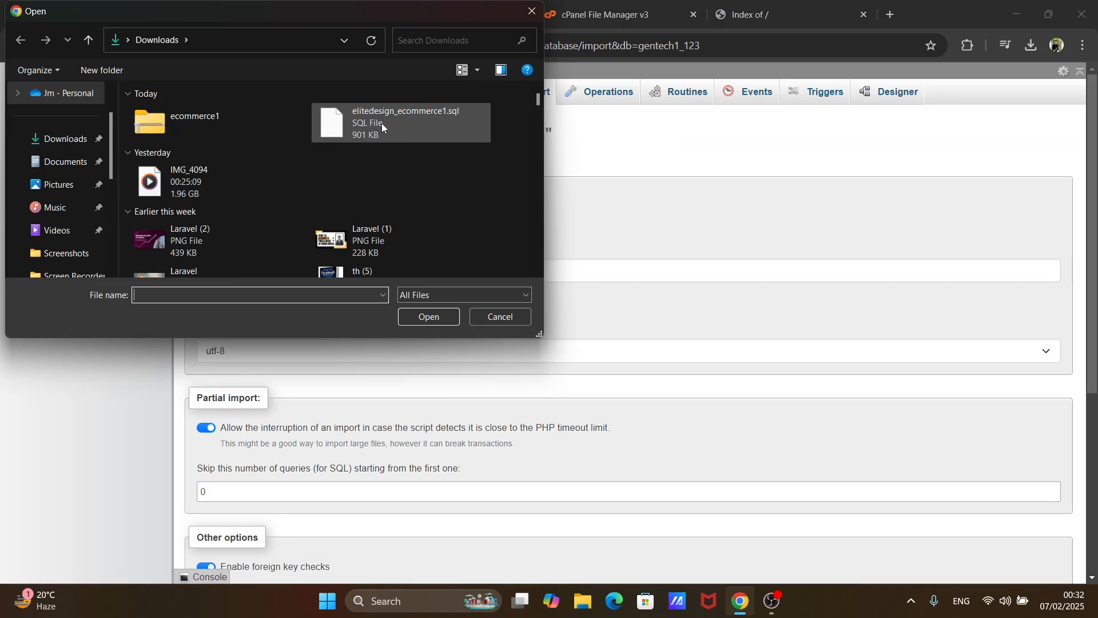
click(395, 134)
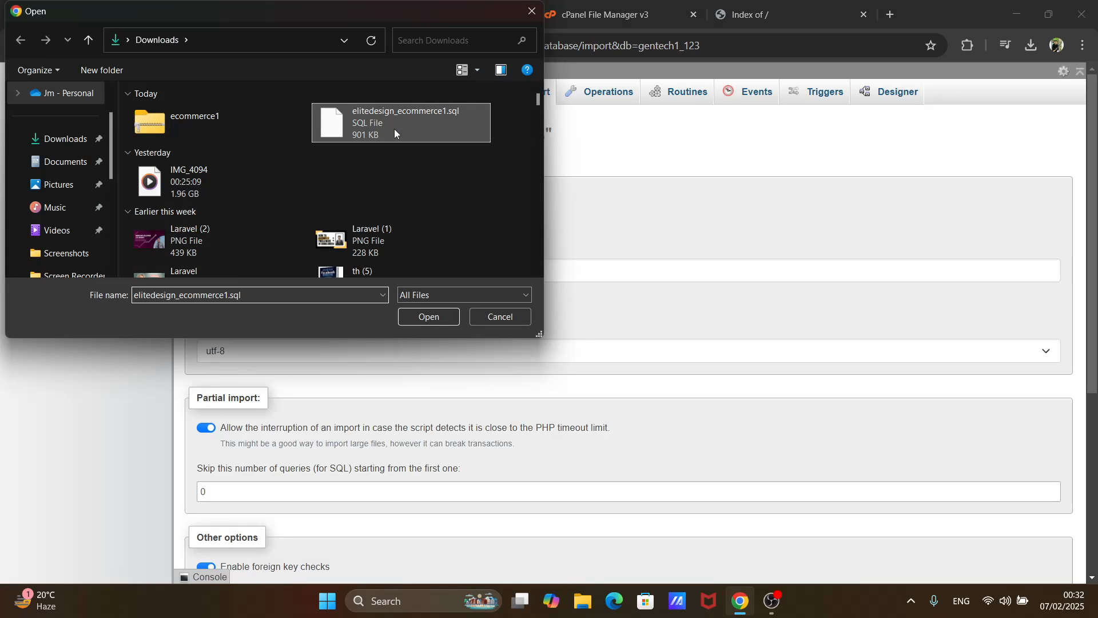
click(428, 316)
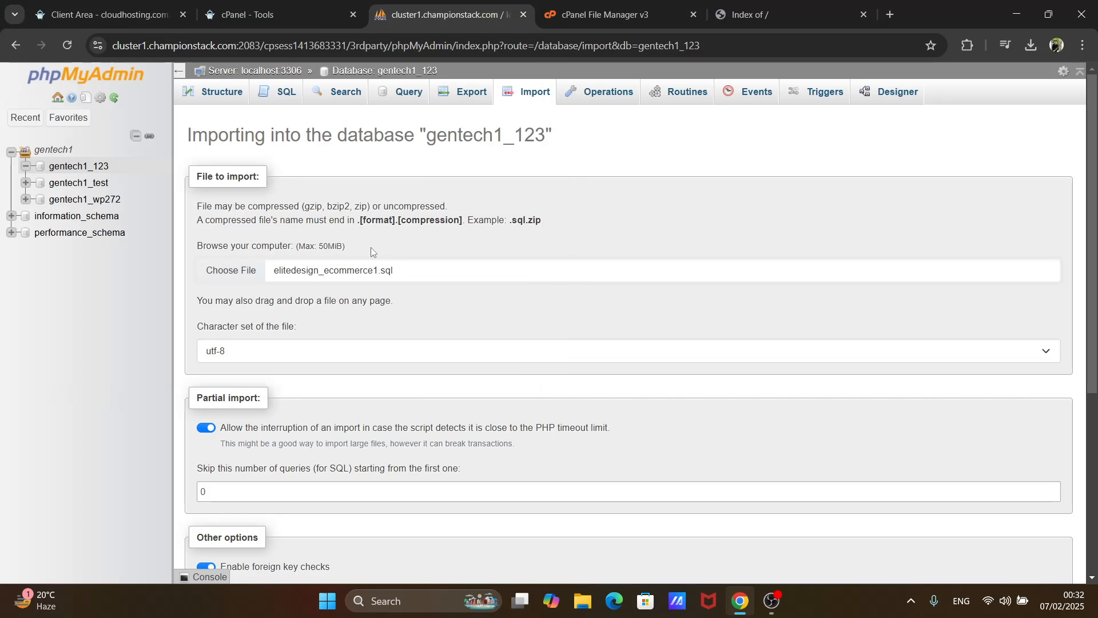
scroll(370, 247, down, 5)
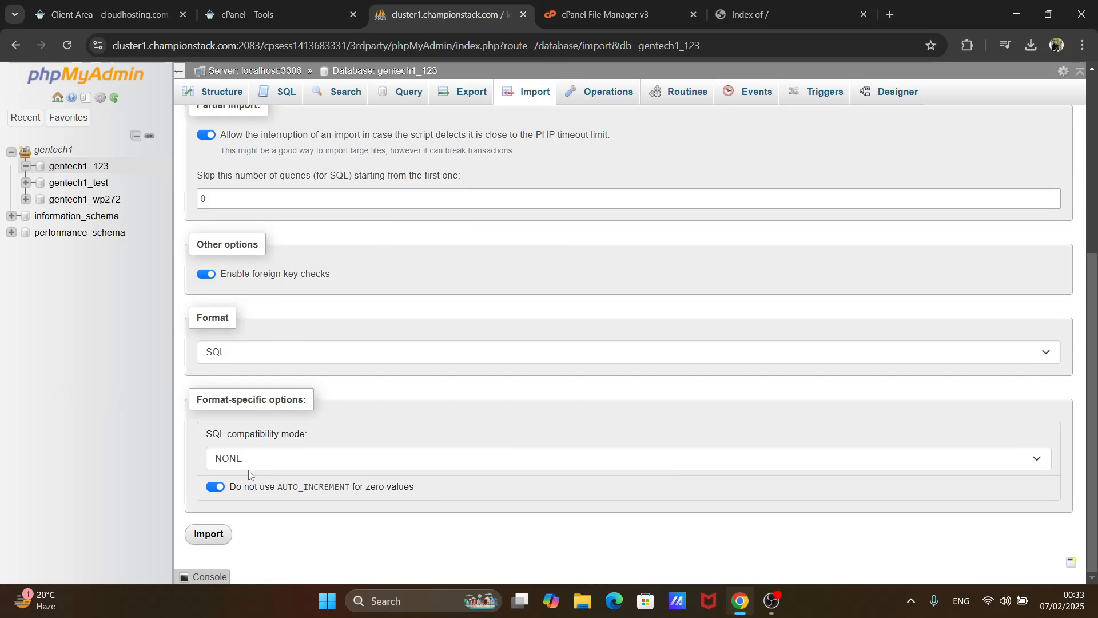
click(218, 536)
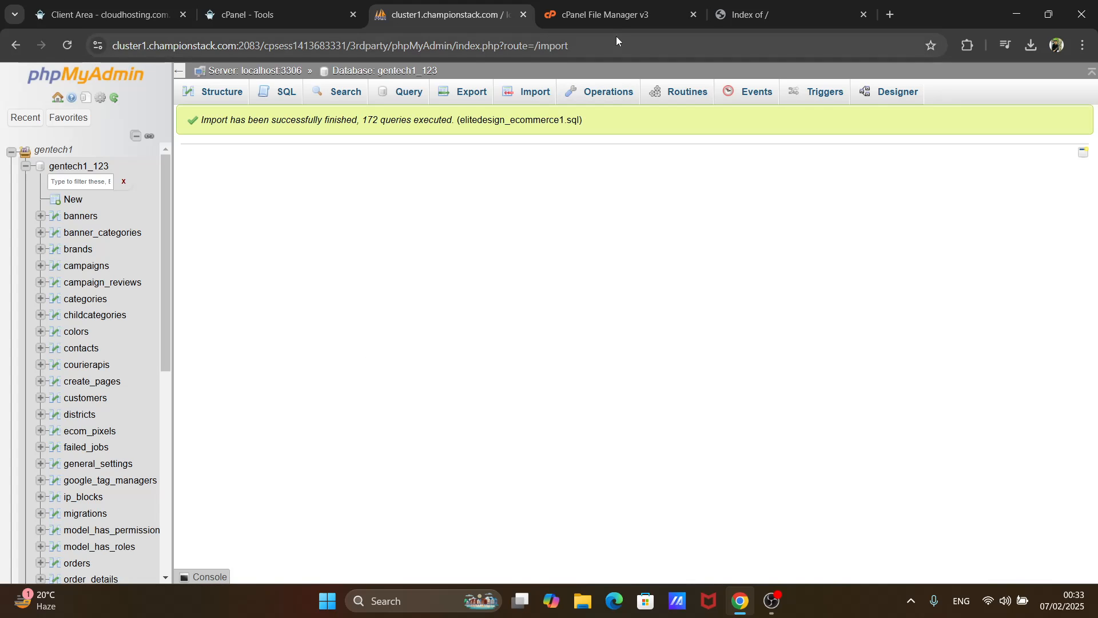
- Return to File Manager, reload the listing and reopen the gtbd.shop folder from the home directory
click(651, 19)
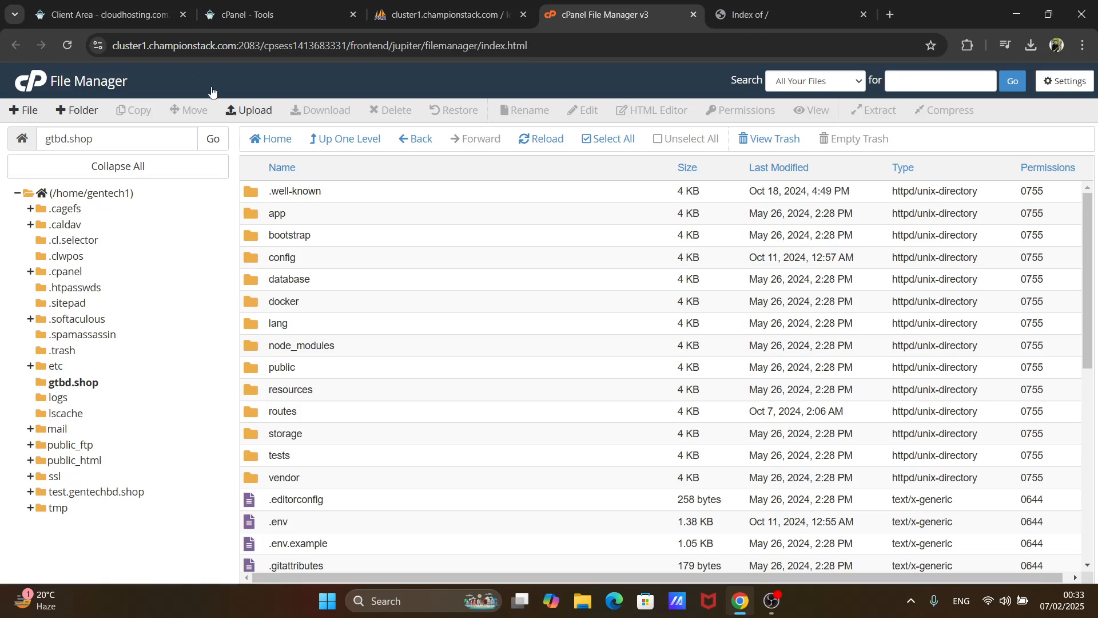
click(548, 140)
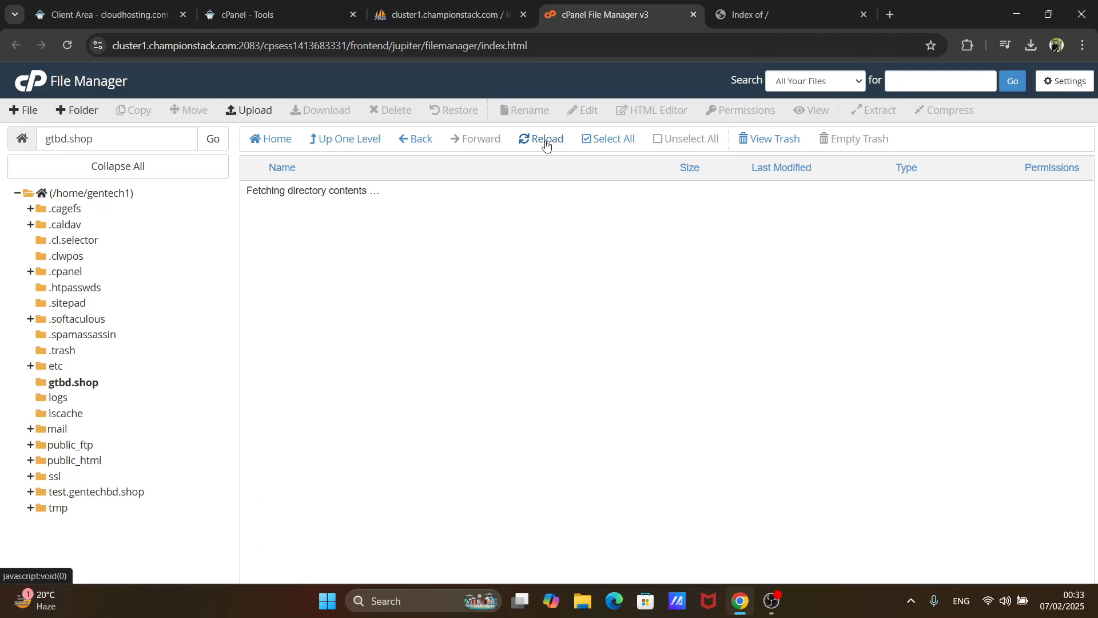
click(122, 196)
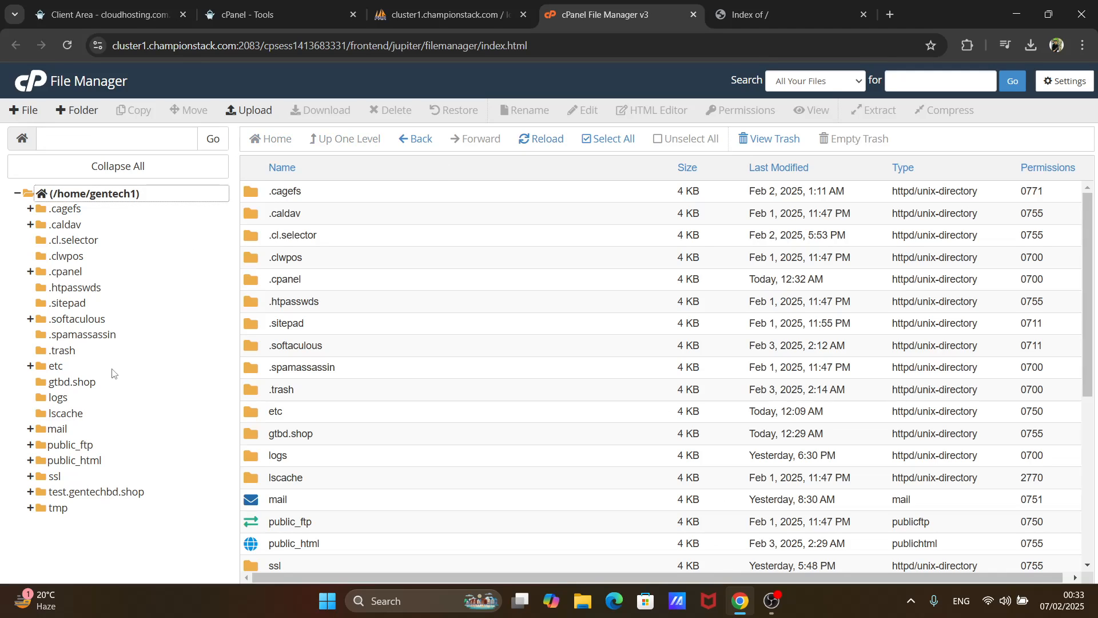
click(78, 386)
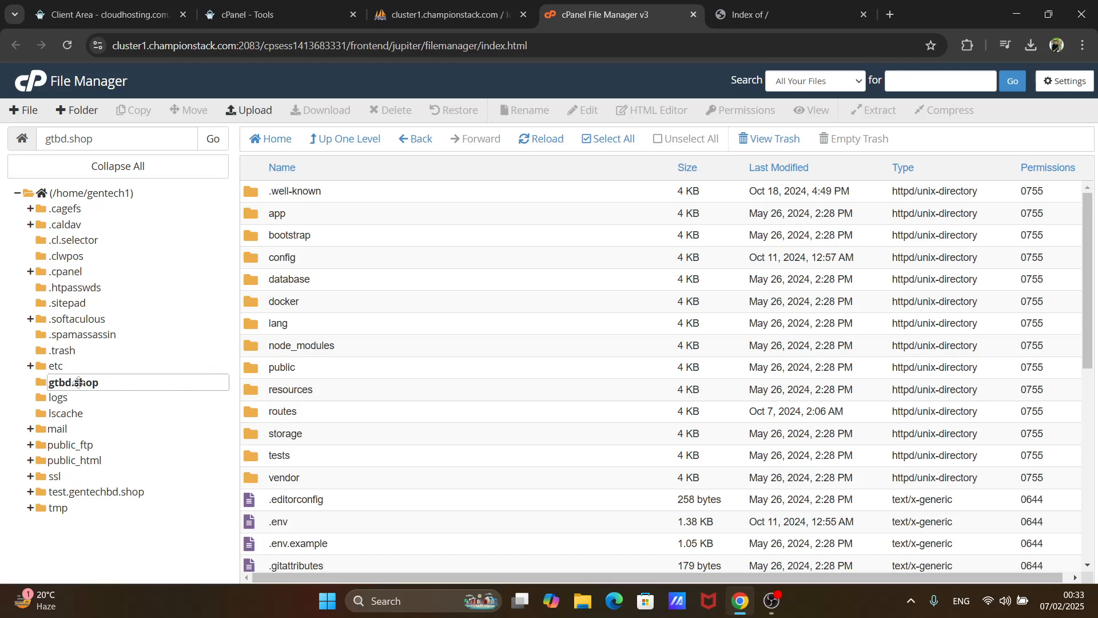
scroll(372, 330, down, 2)
scroll(375, 331, up, 2)
- Make sure Show Hidden Files (dotfiles) is enabled in the File Manager preferences and save them
click(1047, 85)
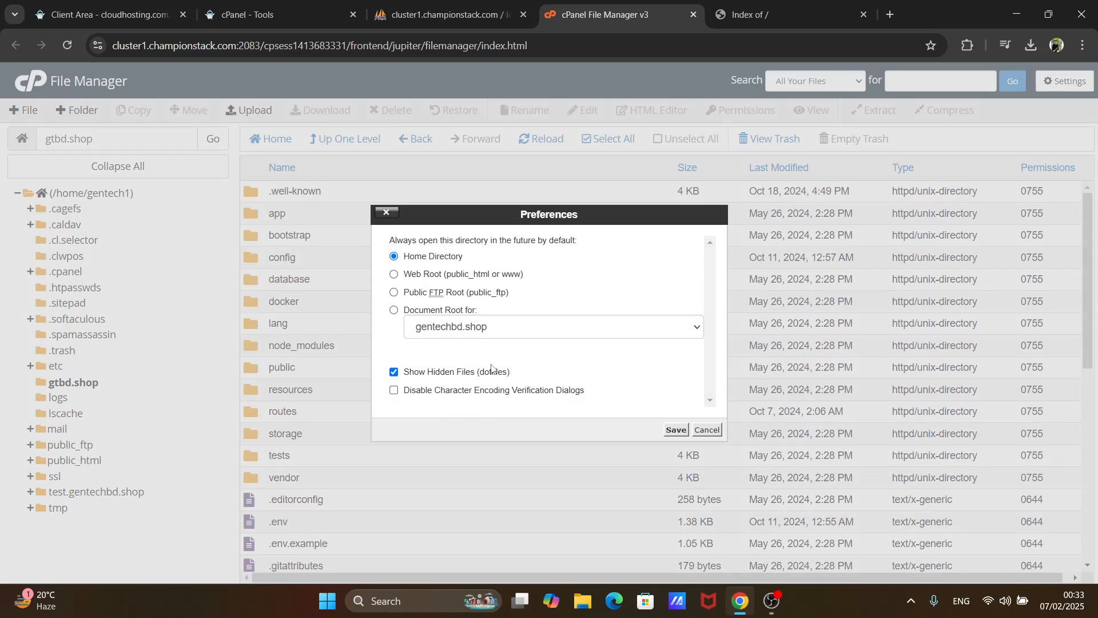
click(396, 374)
click(395, 373)
click(676, 430)
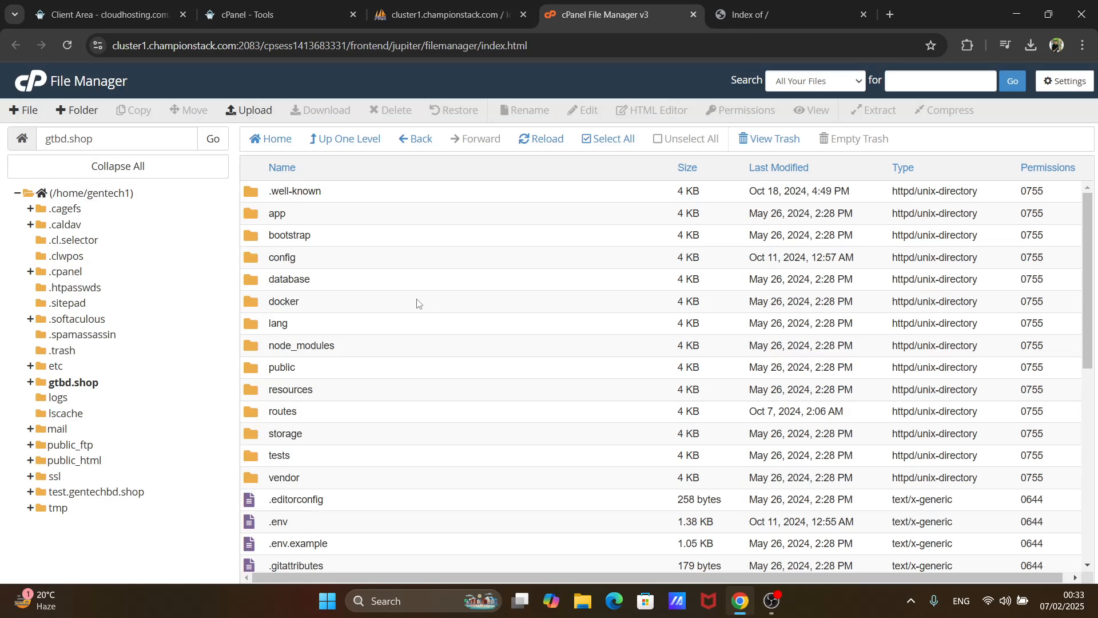
- Open the .env file in the gtbd.shop folder for editing, accepting the default encoding
scroll(417, 303, down, 2)
scroll(417, 303, down, 1)
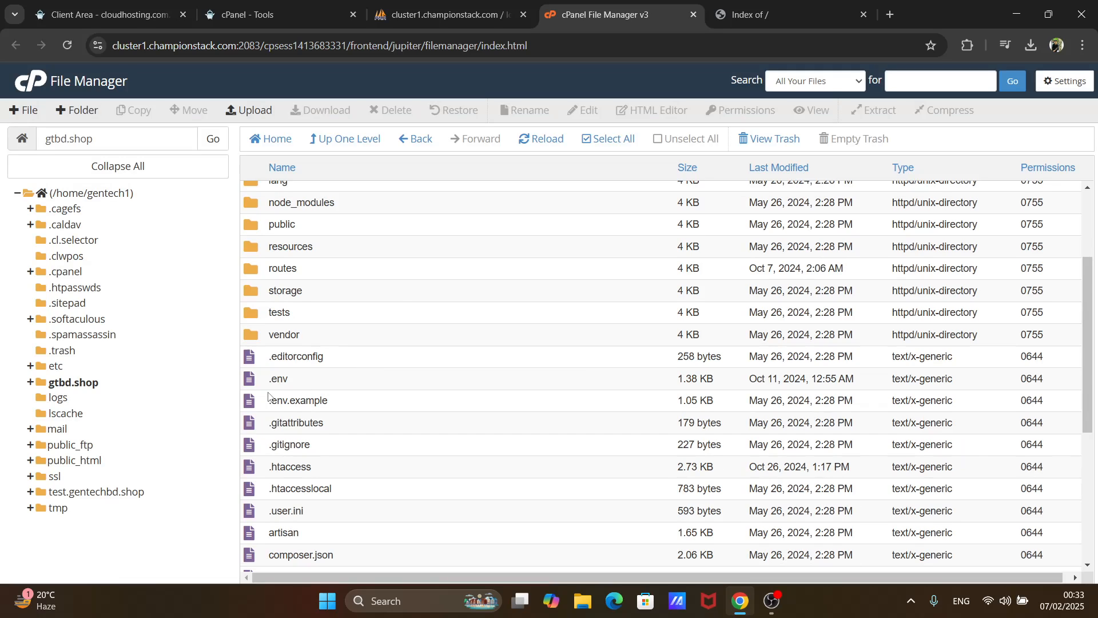
click(354, 386)
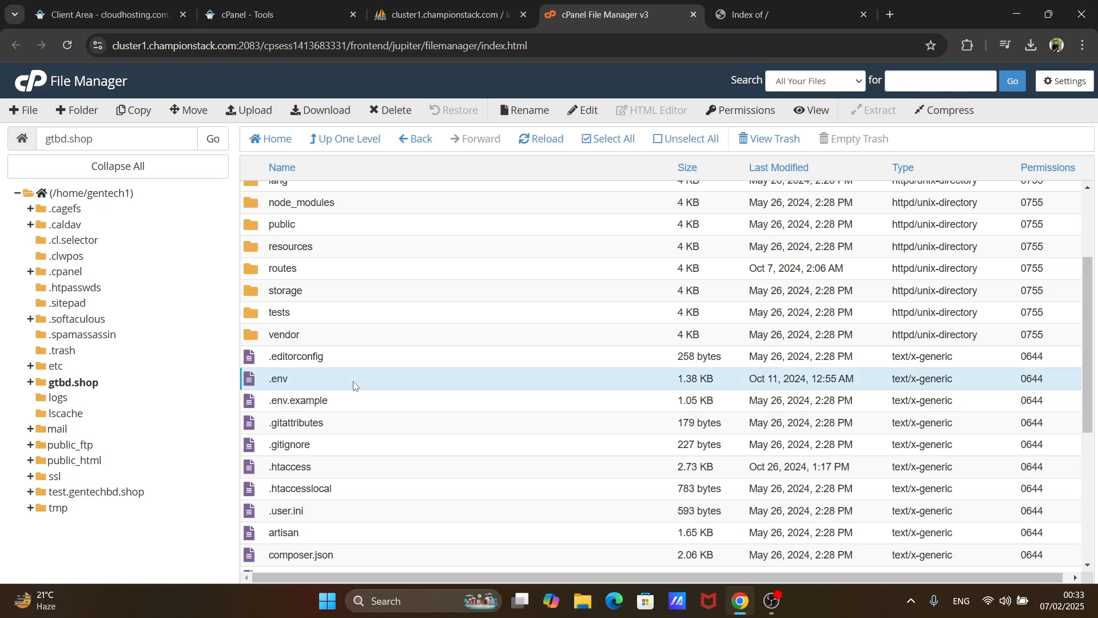
click(584, 114)
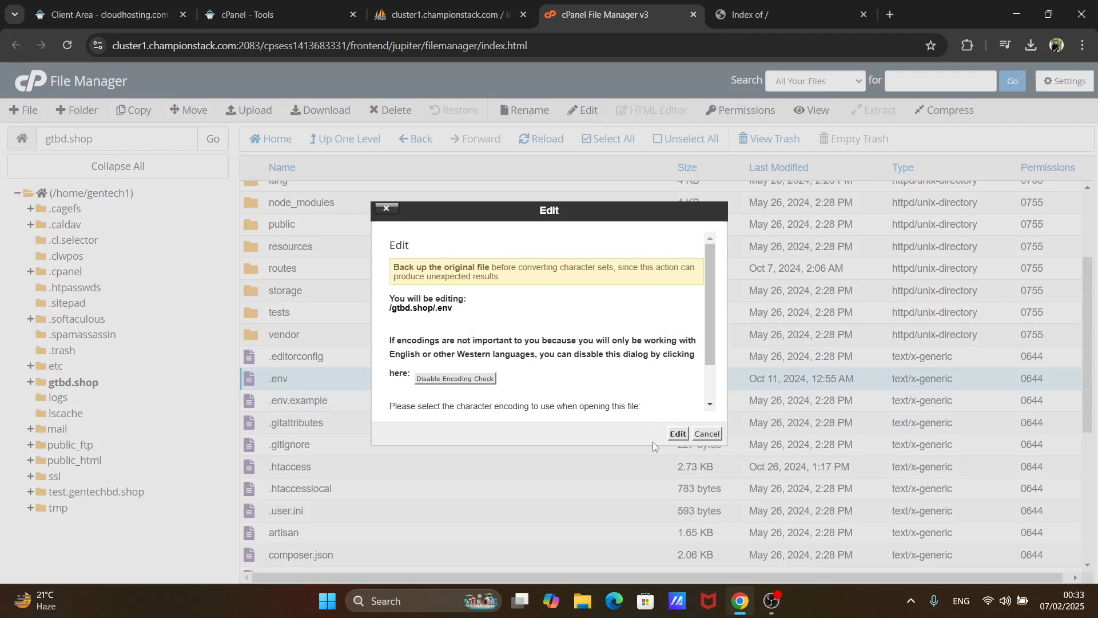
click(679, 434)
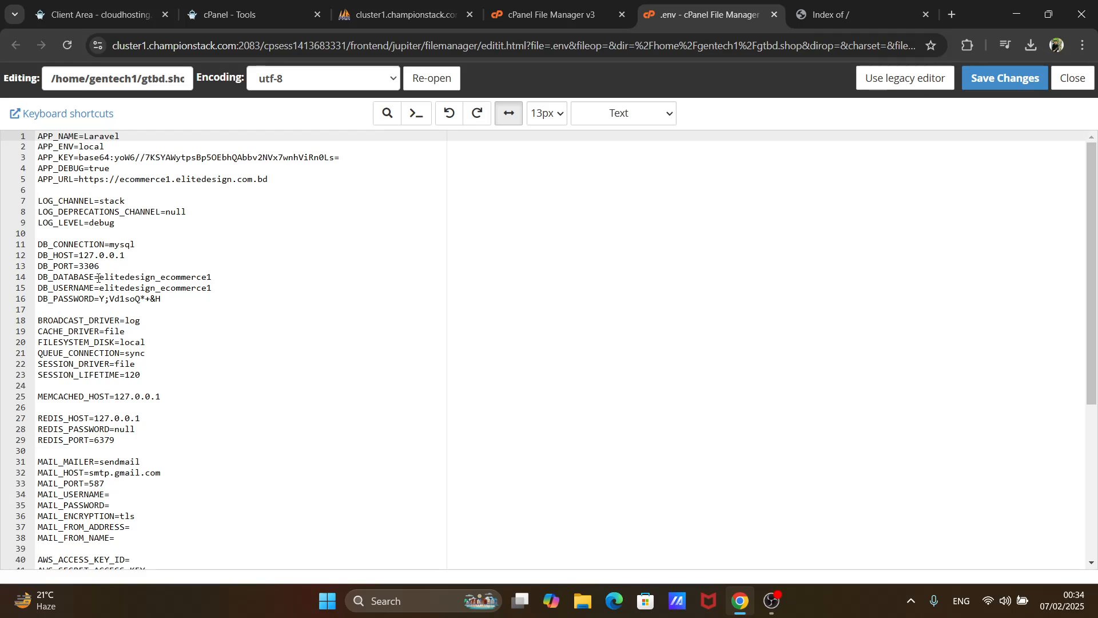
- Set DB_DATABASE to gentech1_123 in the .env file
drag(98, 277, 212, 278)
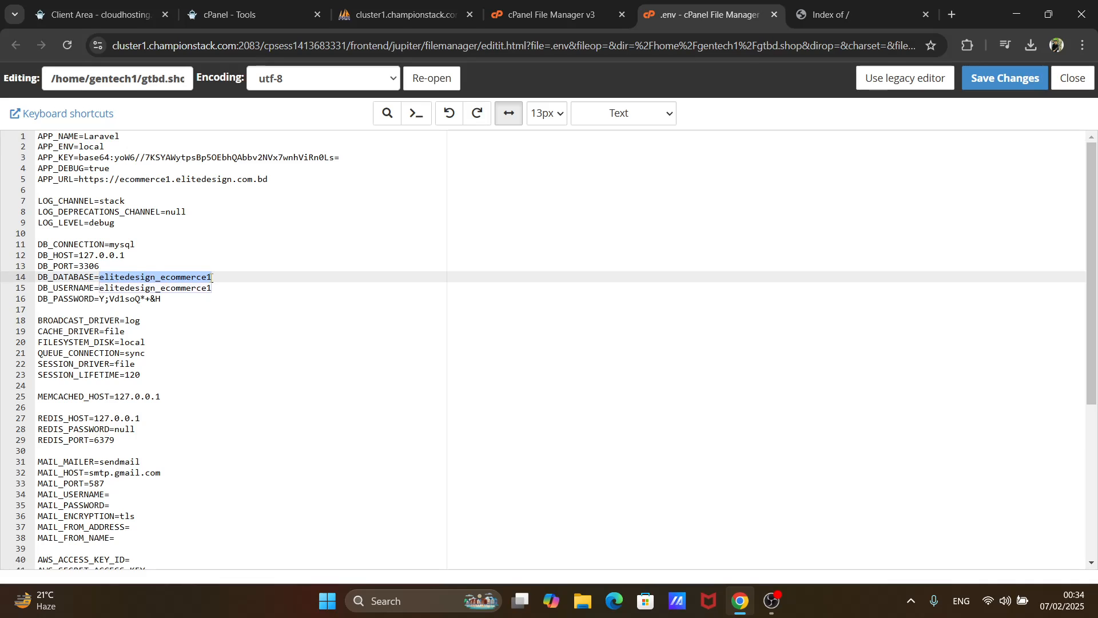
text(gentech1_use)
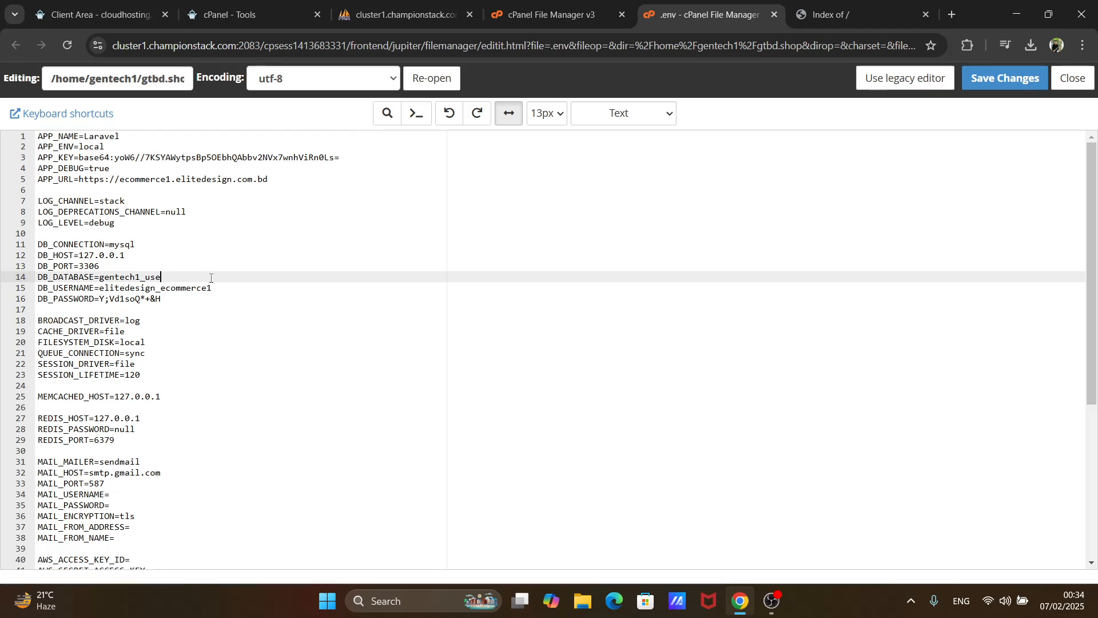
key(BackSpace)
key(BackSpace)
key(BackSpace)
text(123)
- Copy the DB_DATABASE value and set DB_USERNAME to gentech1_123
drag(101, 278, 163, 277)
key(ctrl+c)
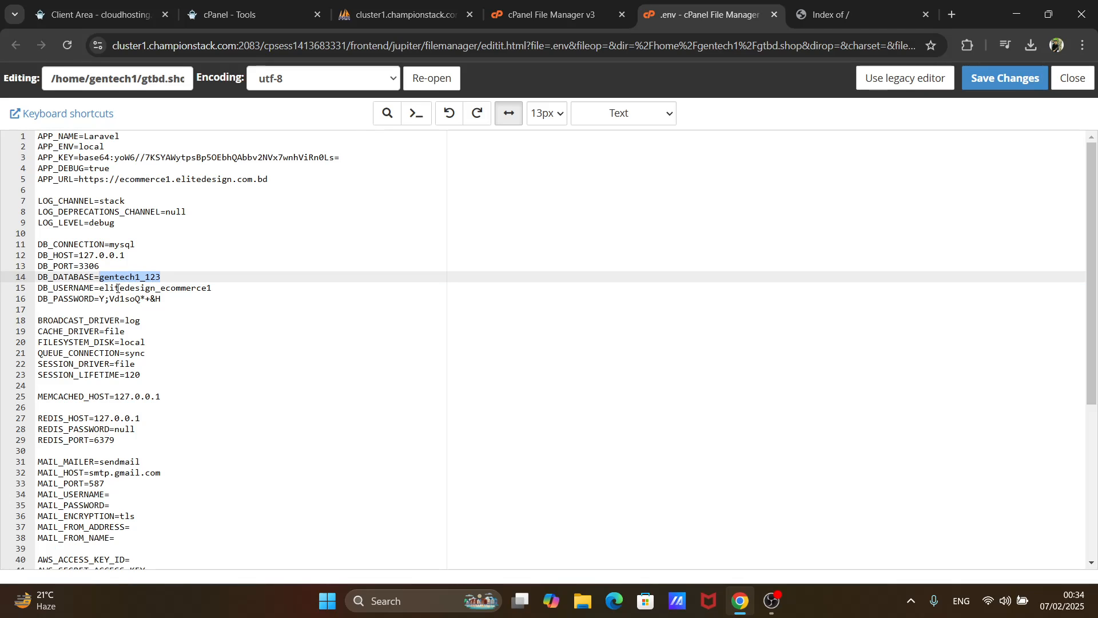
drag(100, 289, 214, 289)
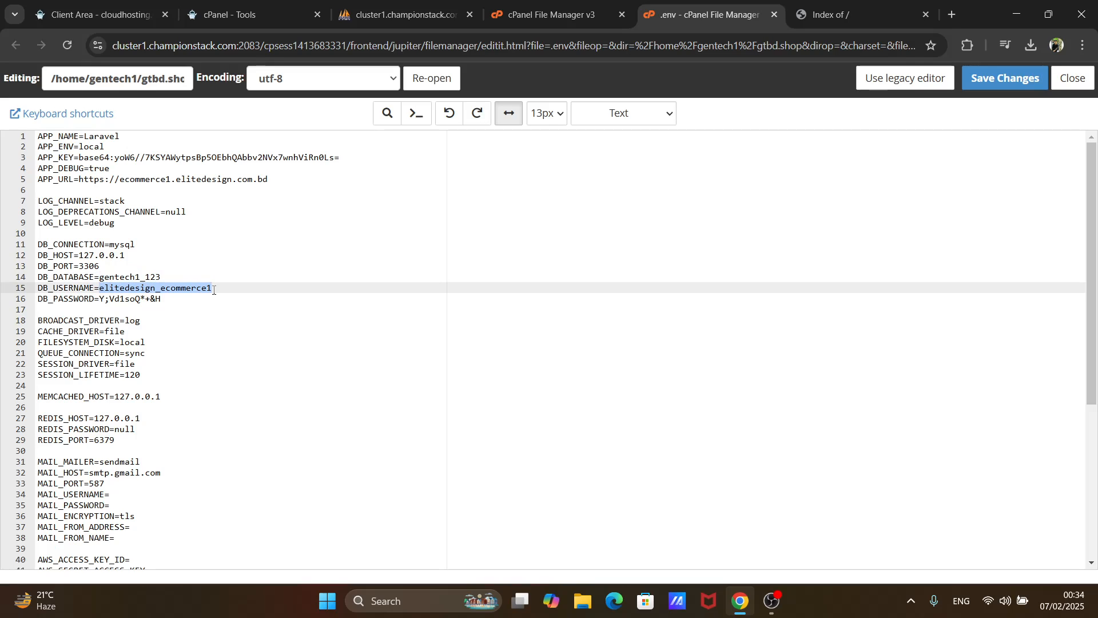
key(ctrl+v)
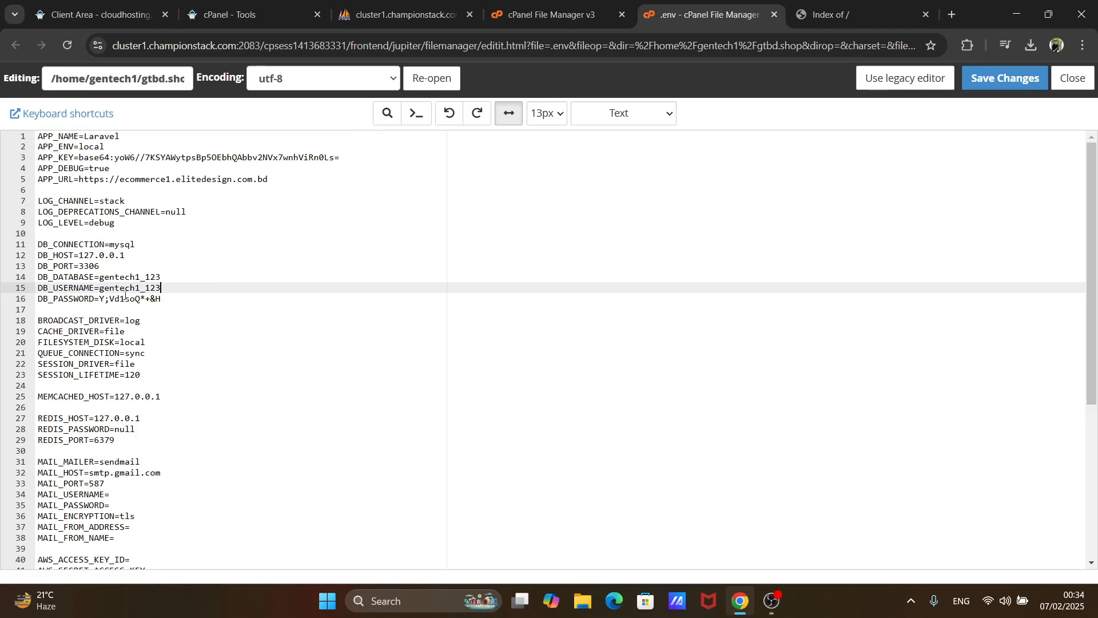
- Replace the DB_PASSWORD value with the database user's password and save the .env file
drag(100, 298, 171, 298)
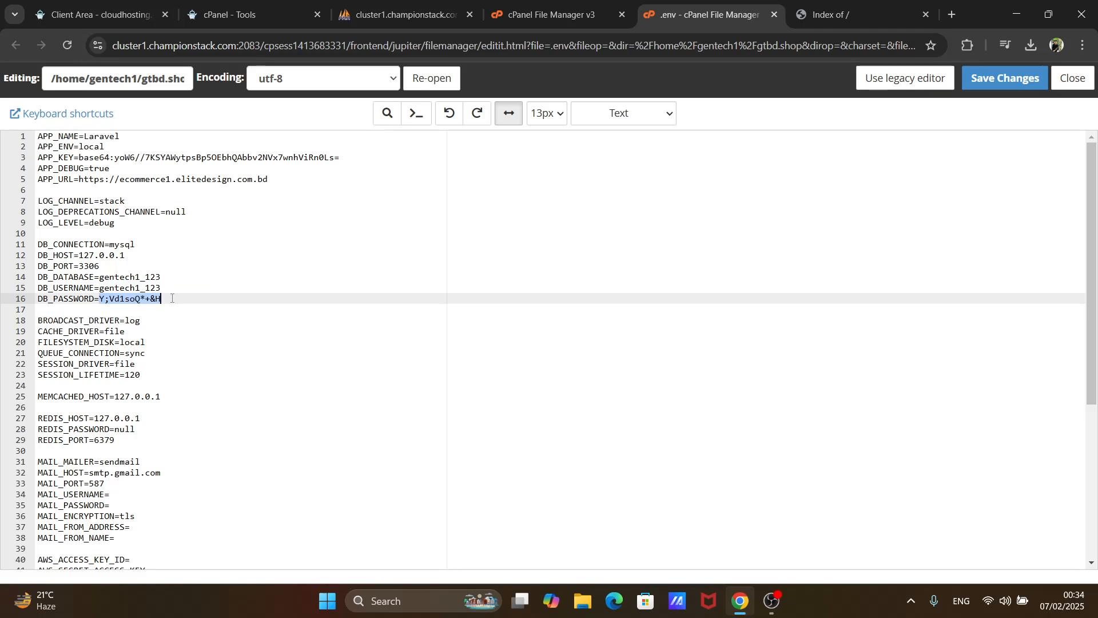
key(ctrl+v)
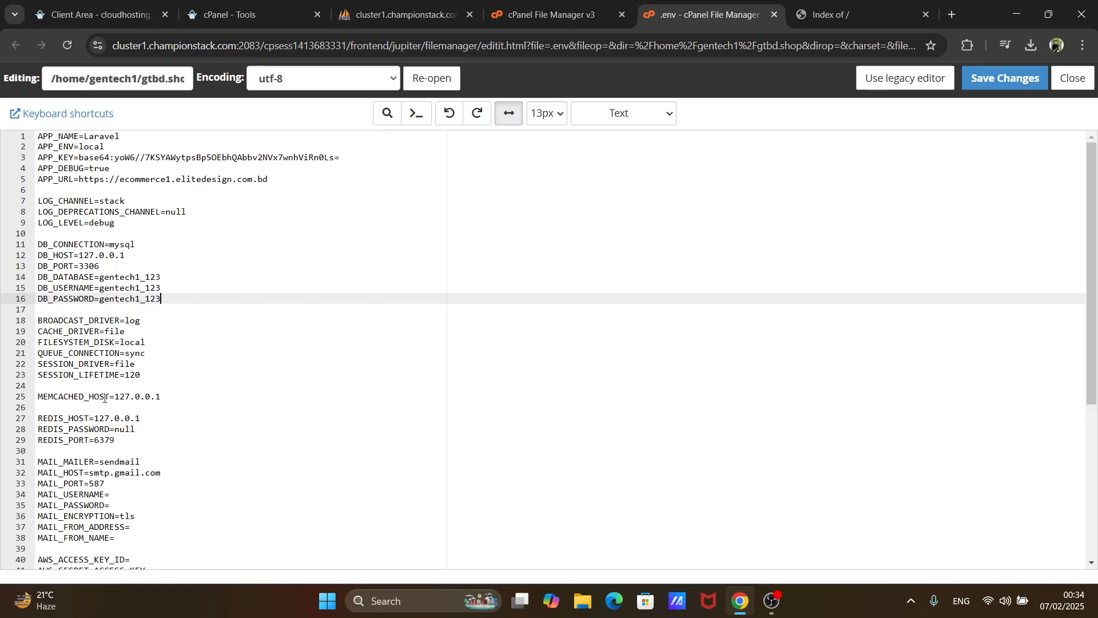
click(1010, 89)
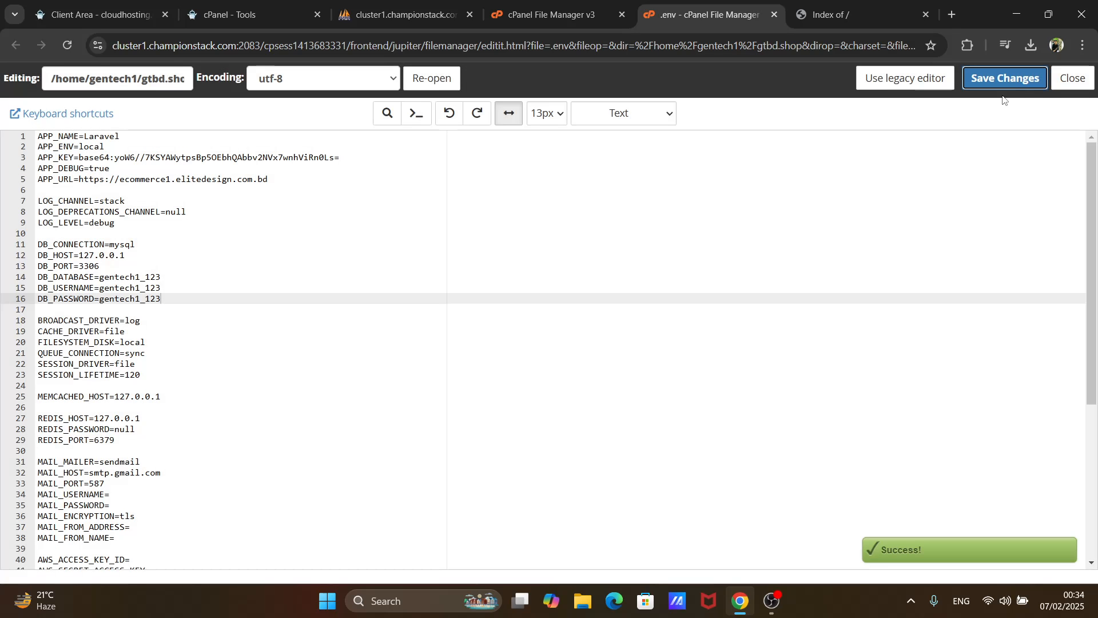
- Reload gtbd.shop in its browser tab and look over the store's home page and product sections
click(863, 8)
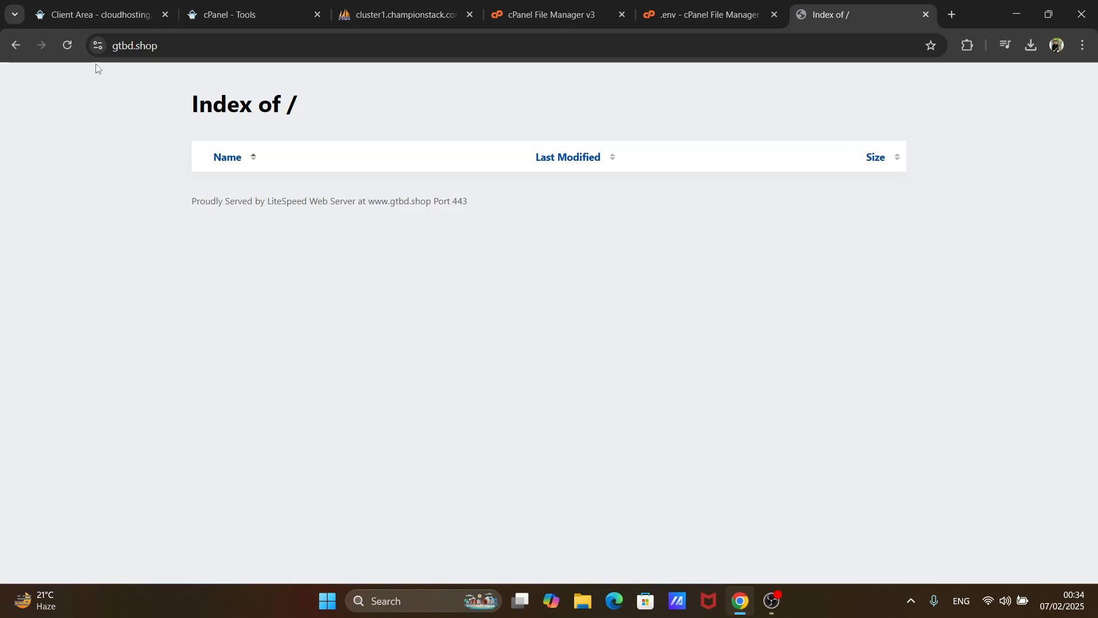
click(67, 45)
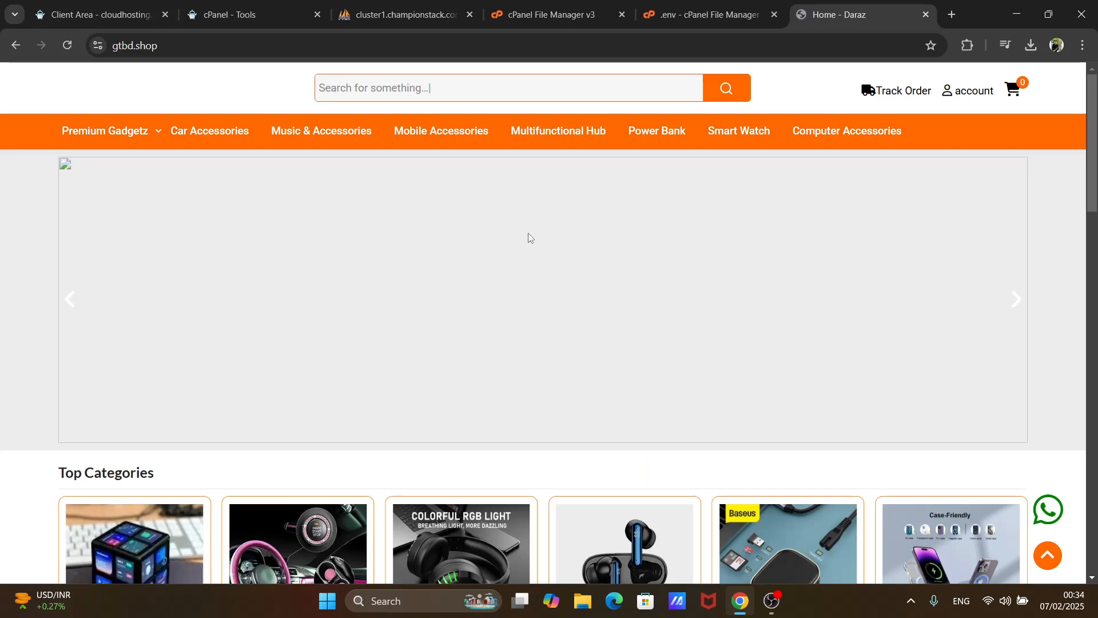
scroll(530, 237, down, 10)
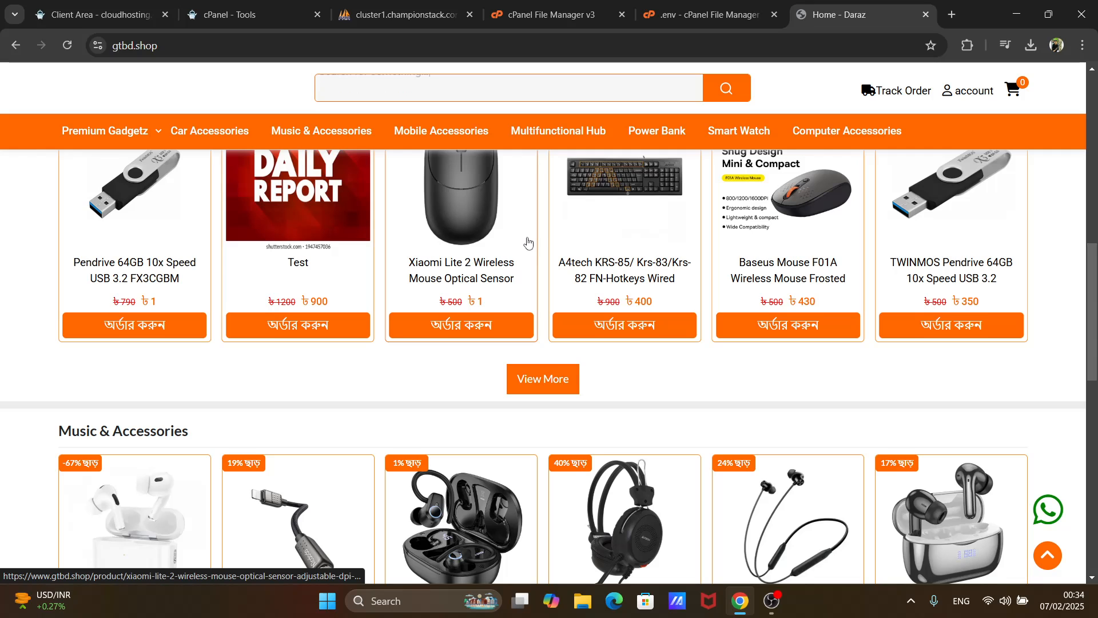
scroll(528, 243, down, 1)
scroll(426, 290, up, 1)
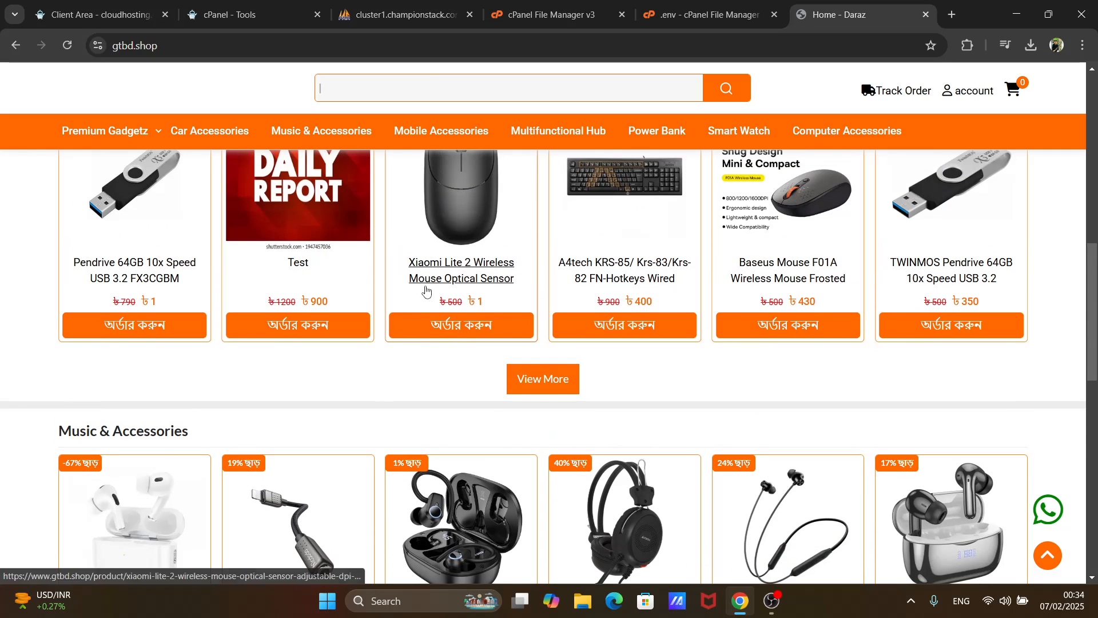
- Open the Test product from the home page and review its options, delivery information and description
click(342, 324)
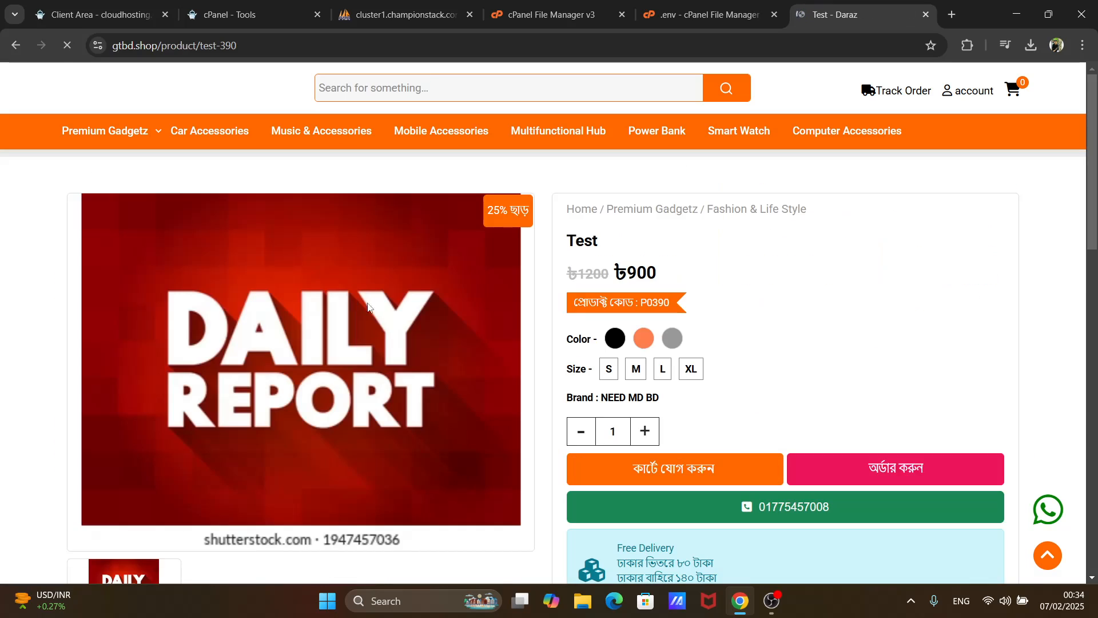
scroll(639, 366, down, 5)
scroll(638, 366, up, 4)
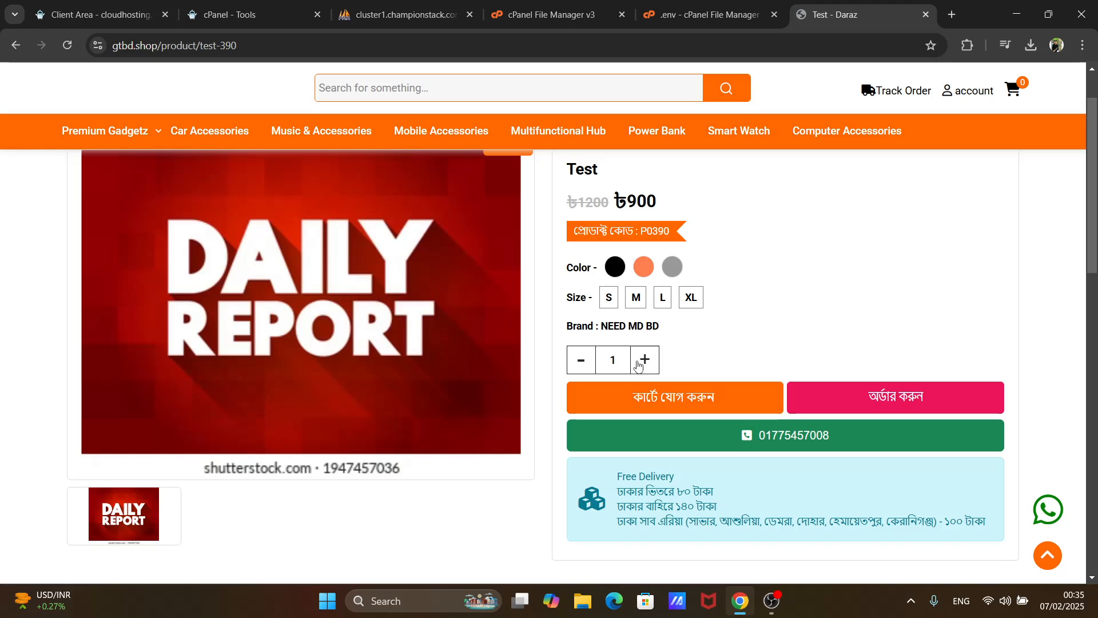
scroll(638, 365, down, 5)
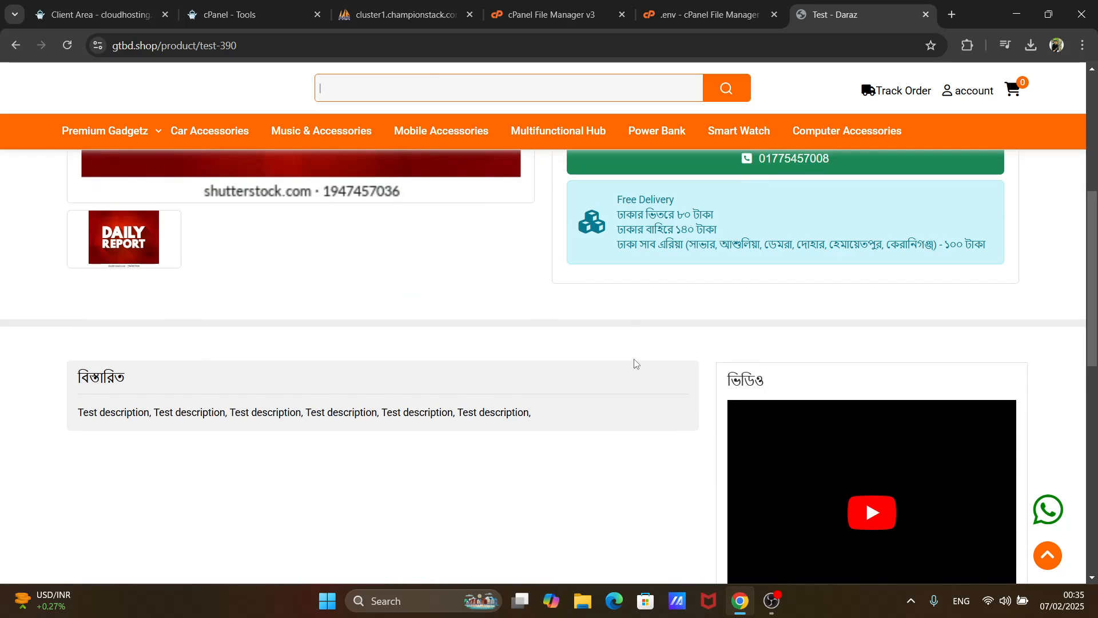
scroll(634, 364, up, 5)
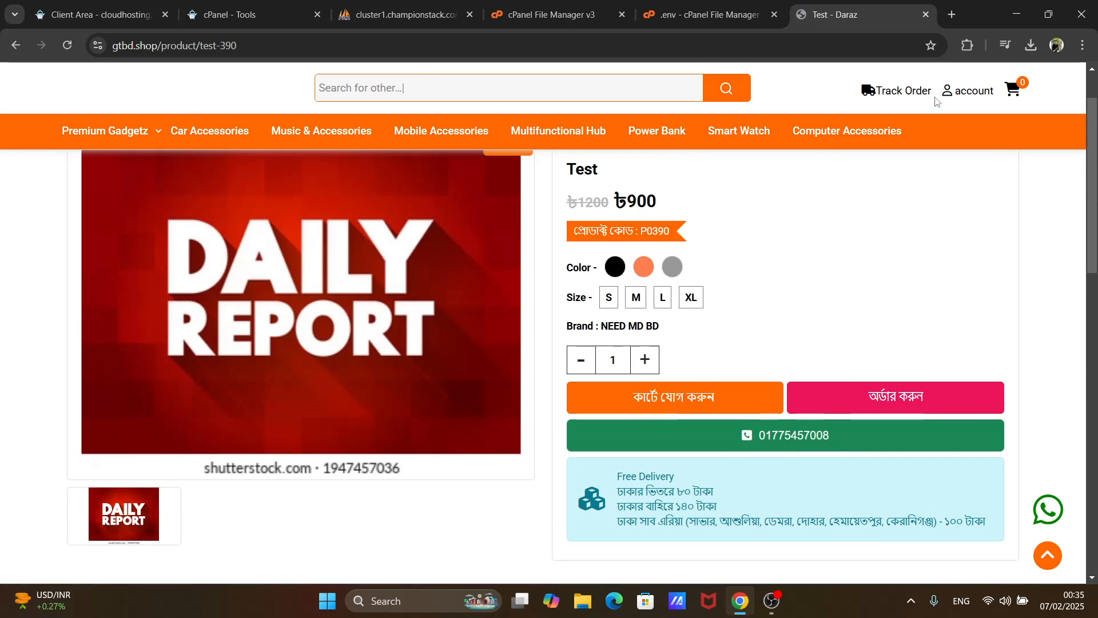
click(601, 45)
click(600, 49)
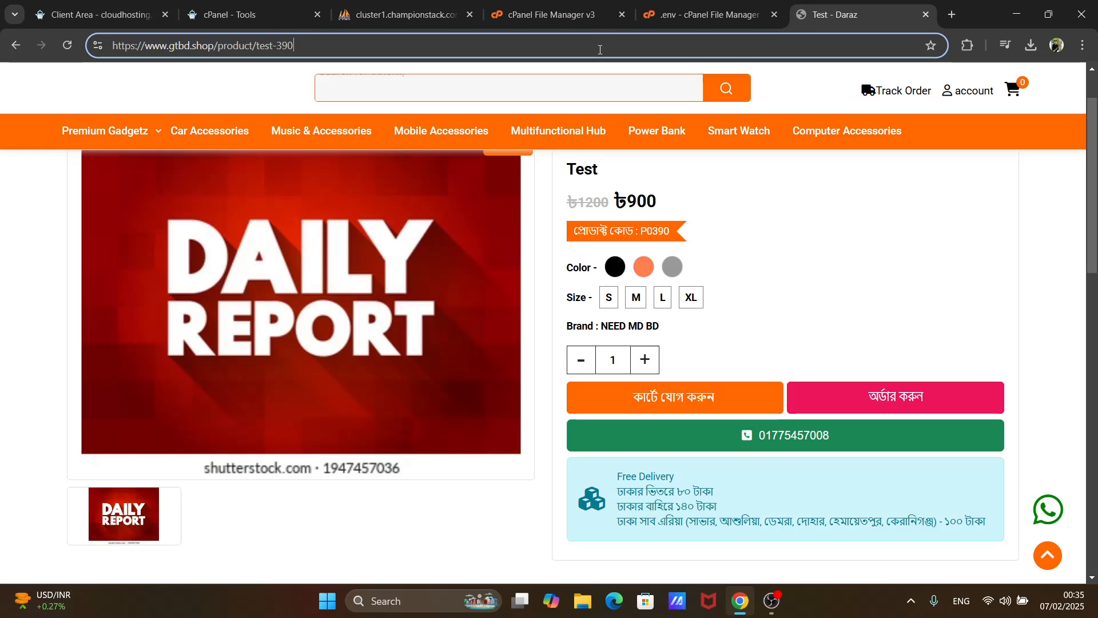
key(BackSpace)
key(BackSpace)
key(BackSpace)
key(BackSpace)
key(BackSpace)
key(BackSpace)
key(BackSpace)
key(BackSpace)
key(BackSpace)
key(BackSpace)
key(BackSpace)
key(BackSpace)
key(BackSpace)
key(BackSpace)
key(BackSpace)
key(BackSpace)
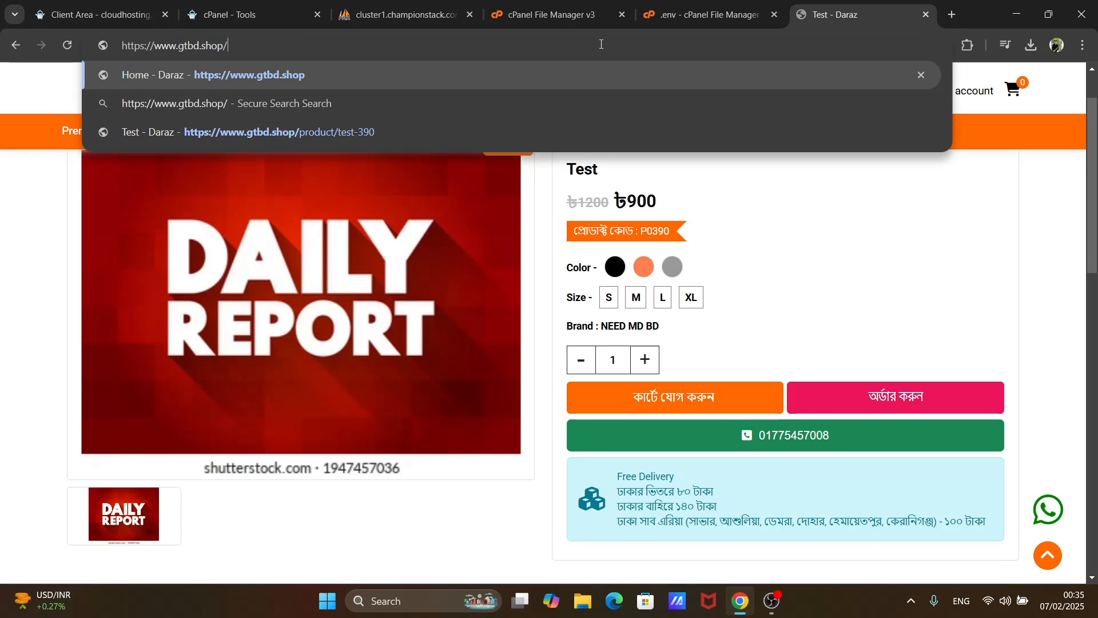
text(lo)
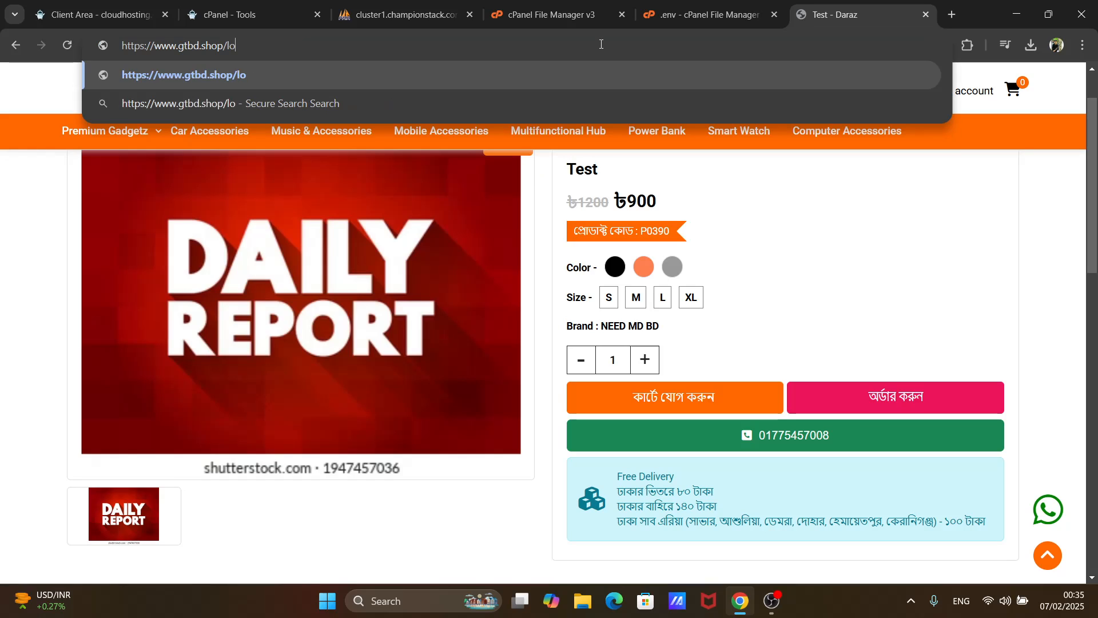
text(gi)
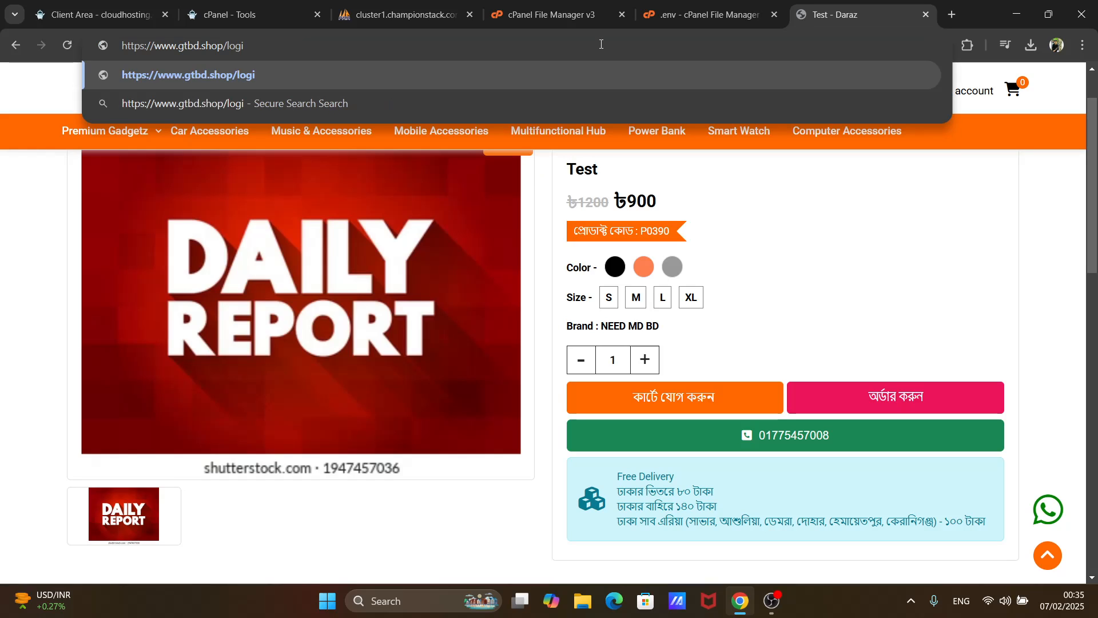
text(n)
key(Return)
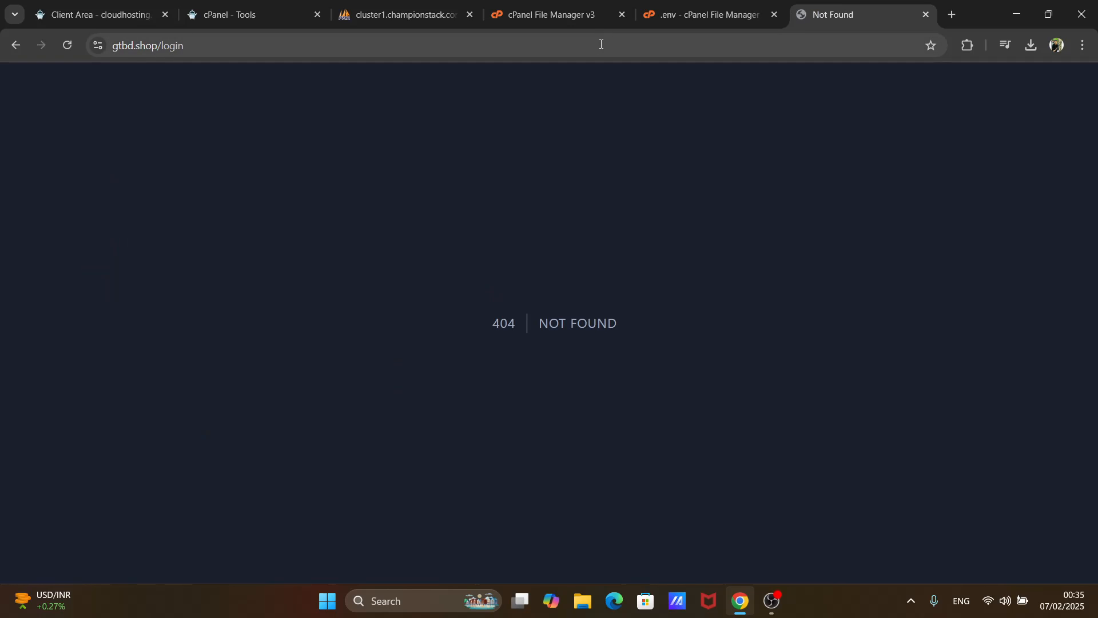
click(601, 44)
click(601, 44)
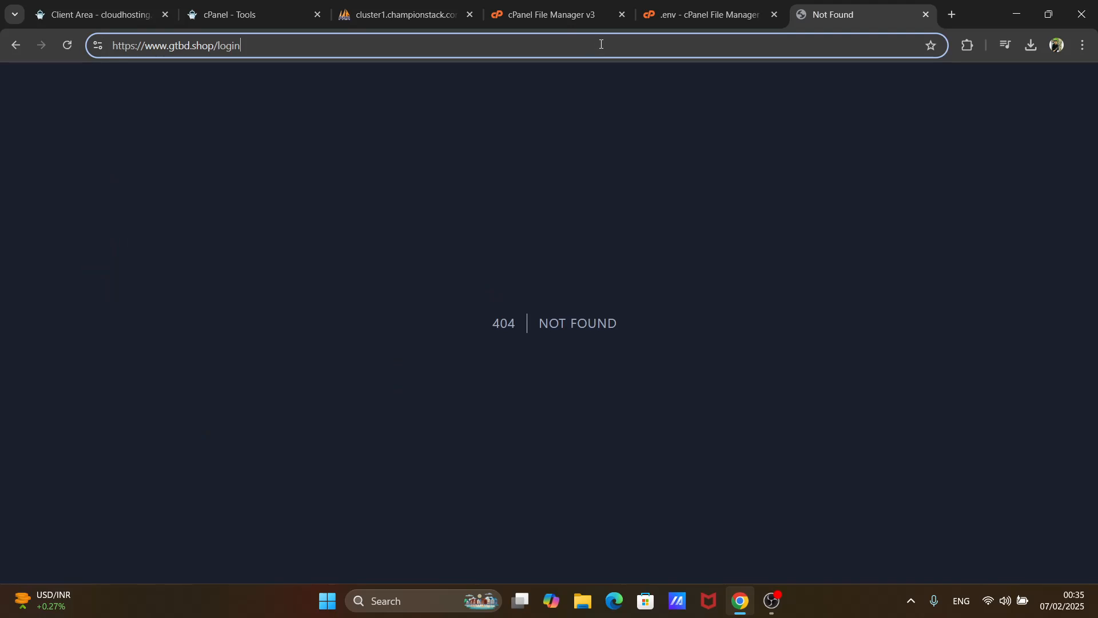
key(BackSpace)
key(BackSpace)
key(BackSpace)
key(BackSpace)
key(BackSpace)
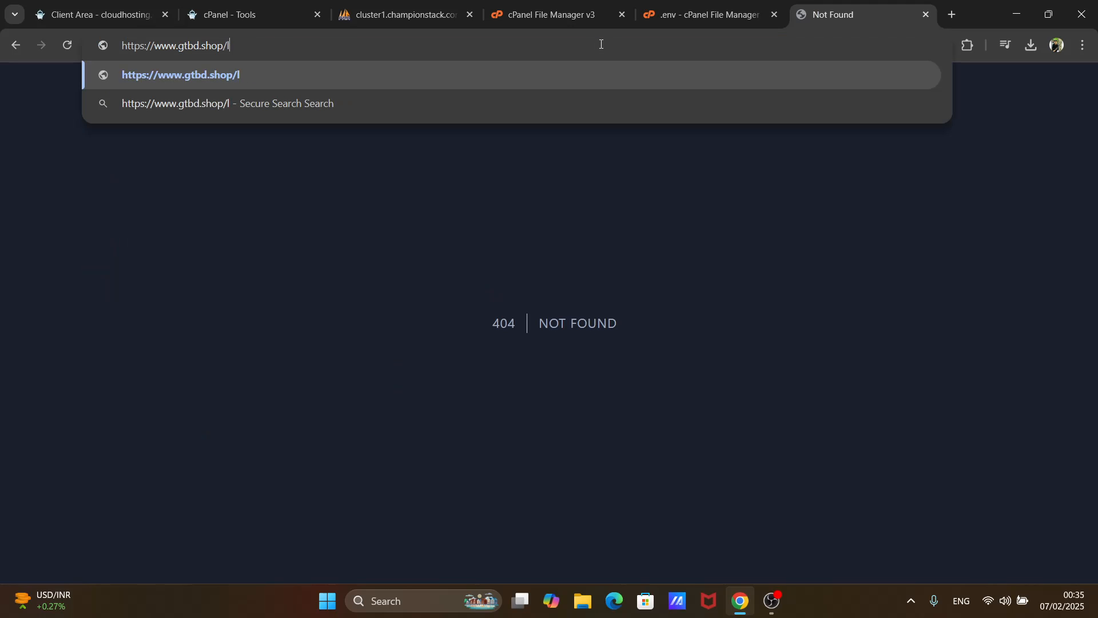
text(ad)
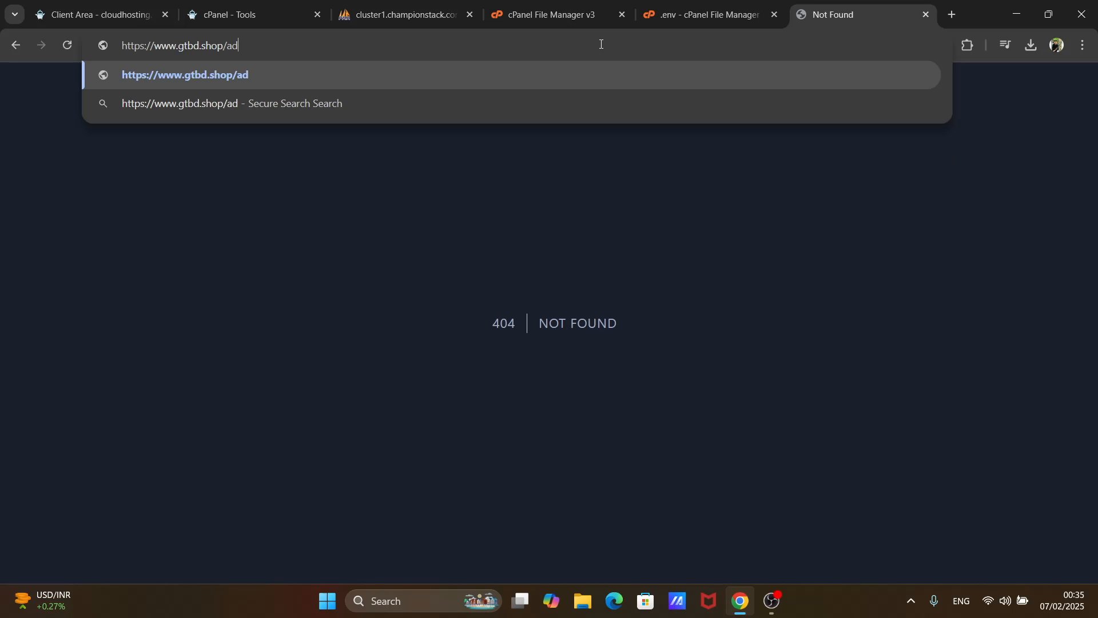
text(min)
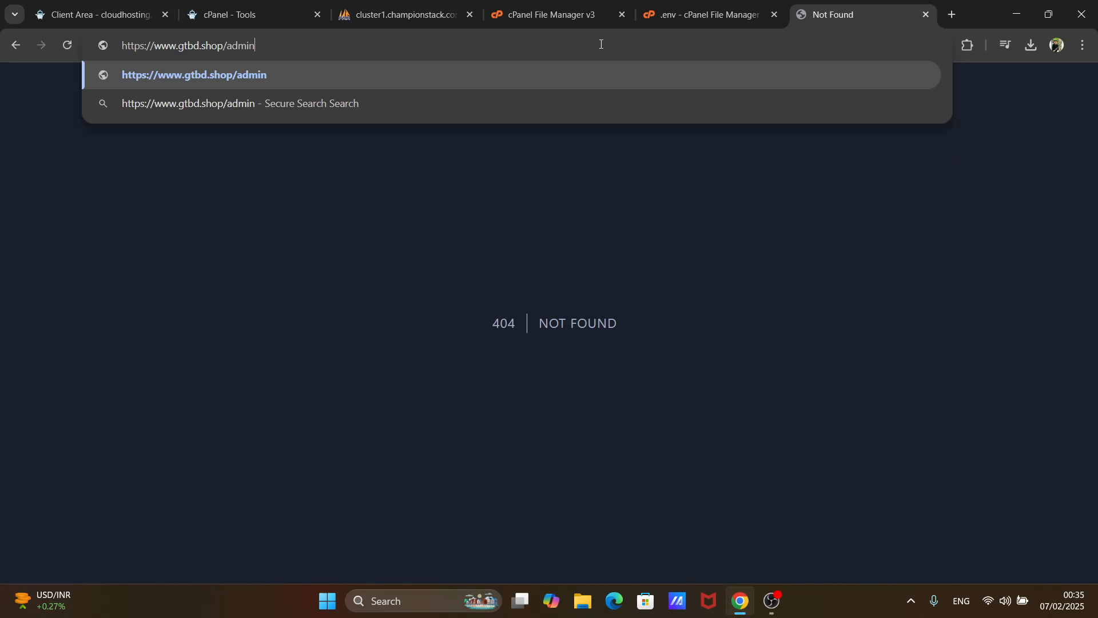
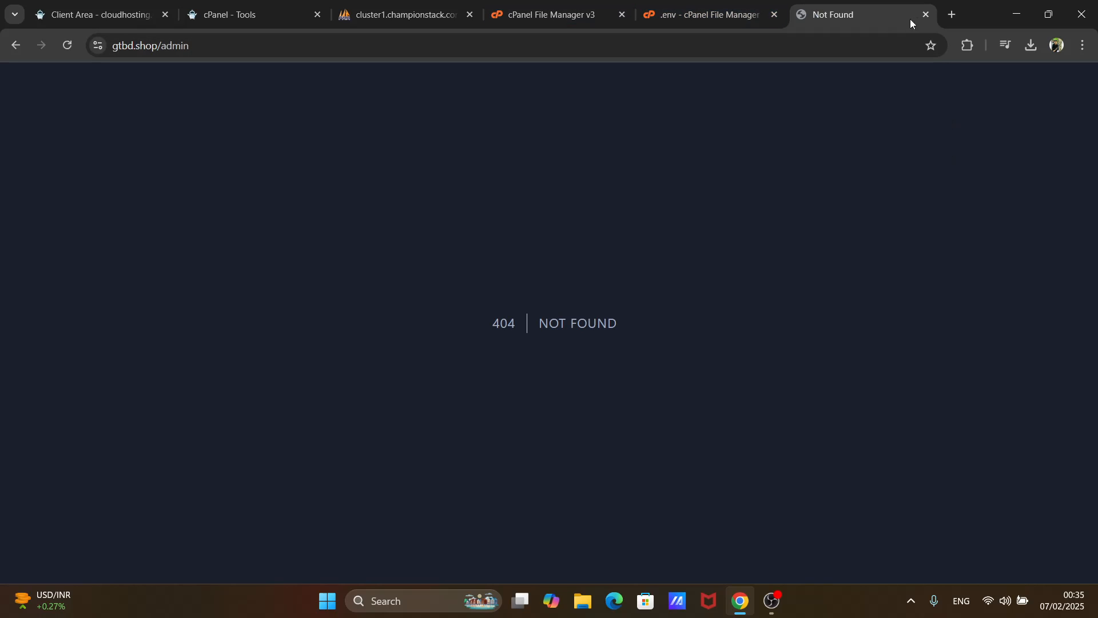
- Close the not-found admin page and try to load gtcb.shop in a new browser tab
click(926, 14)
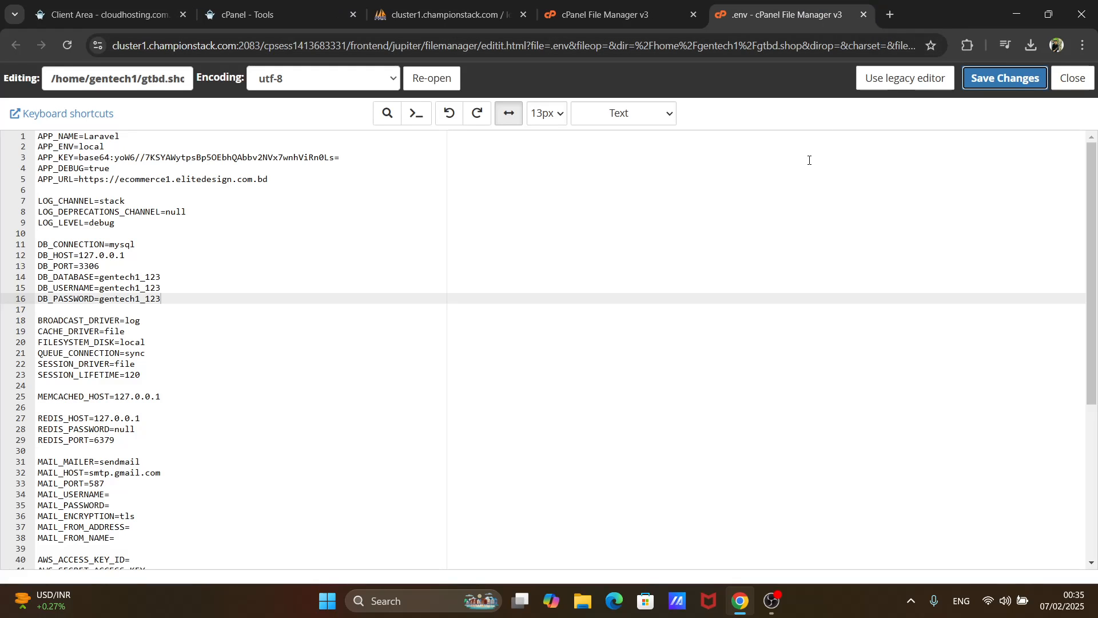
click(891, 15)
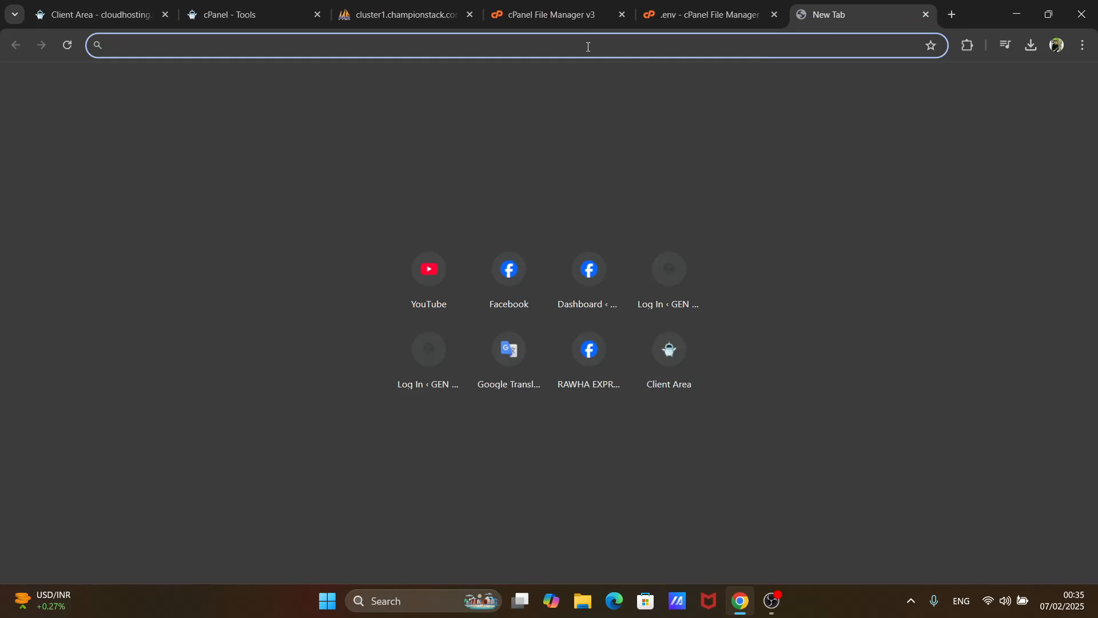
text(a)
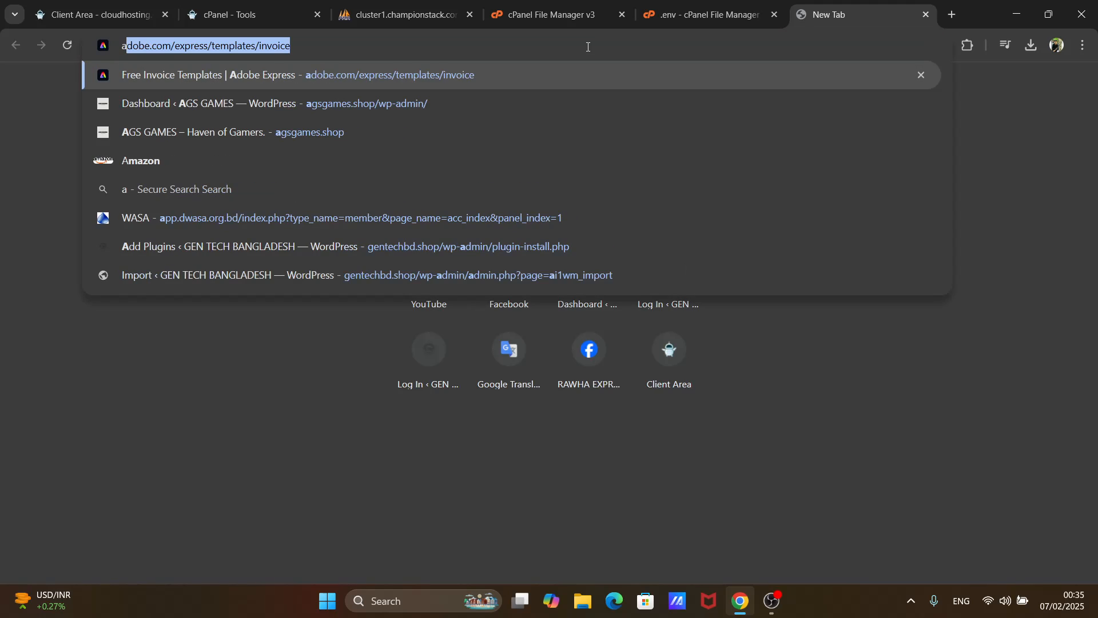
key(BackSpace)
key(BackSpace)
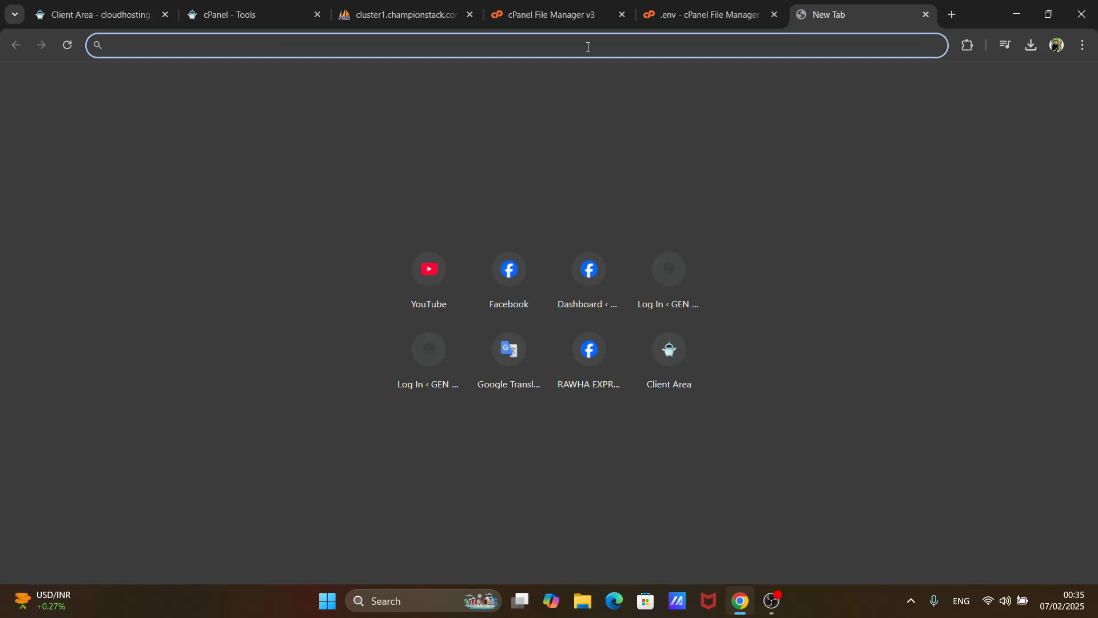
text(g)
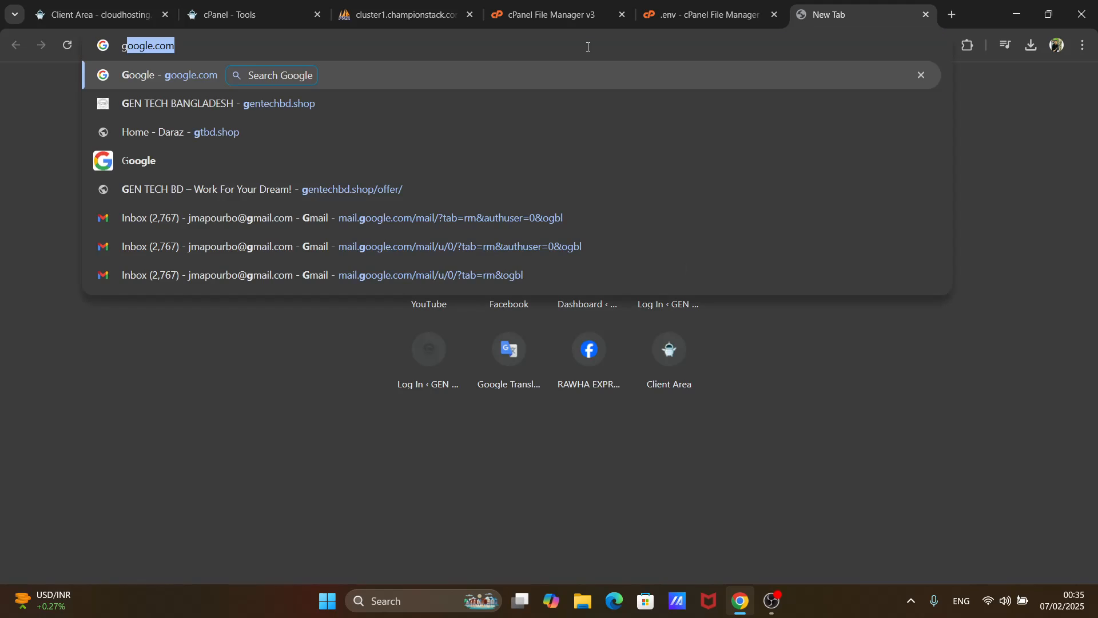
text(tcb)
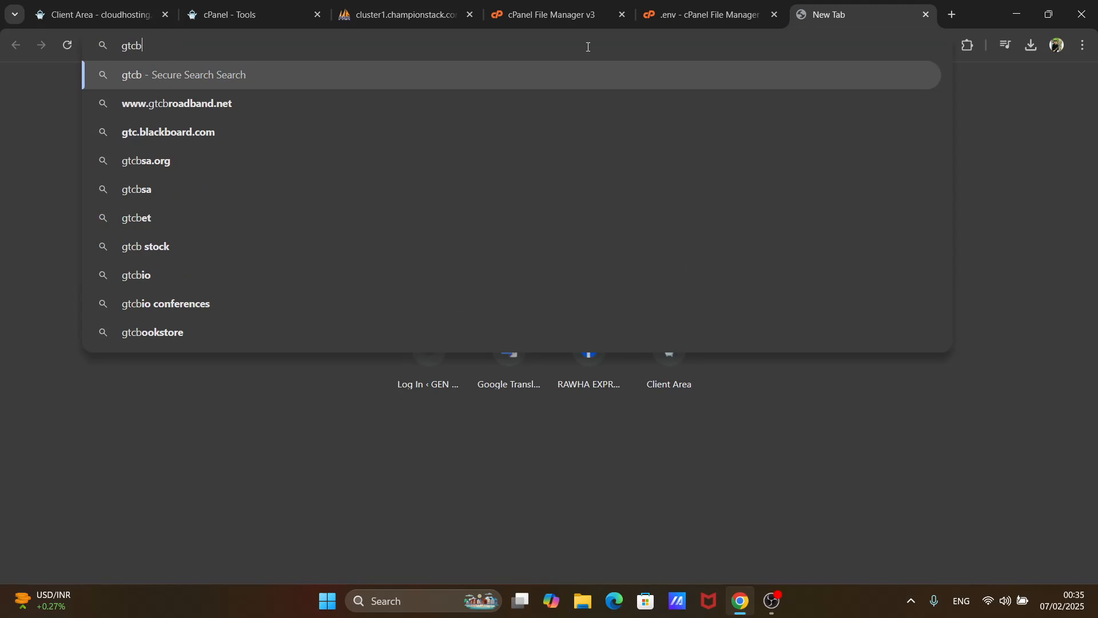
text(.shop)
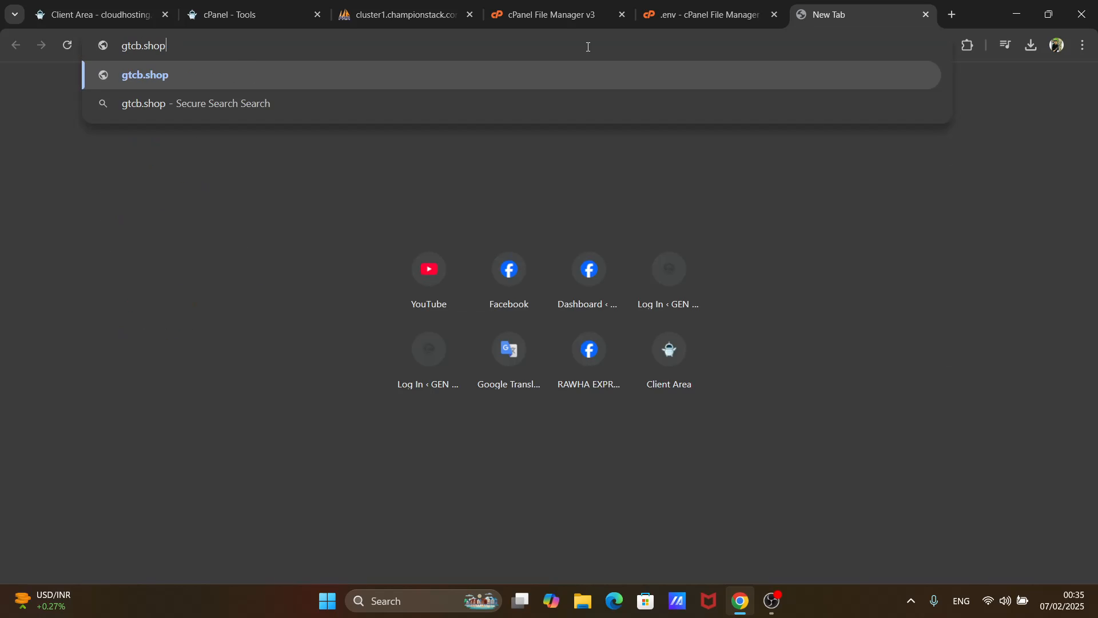
key(Return)
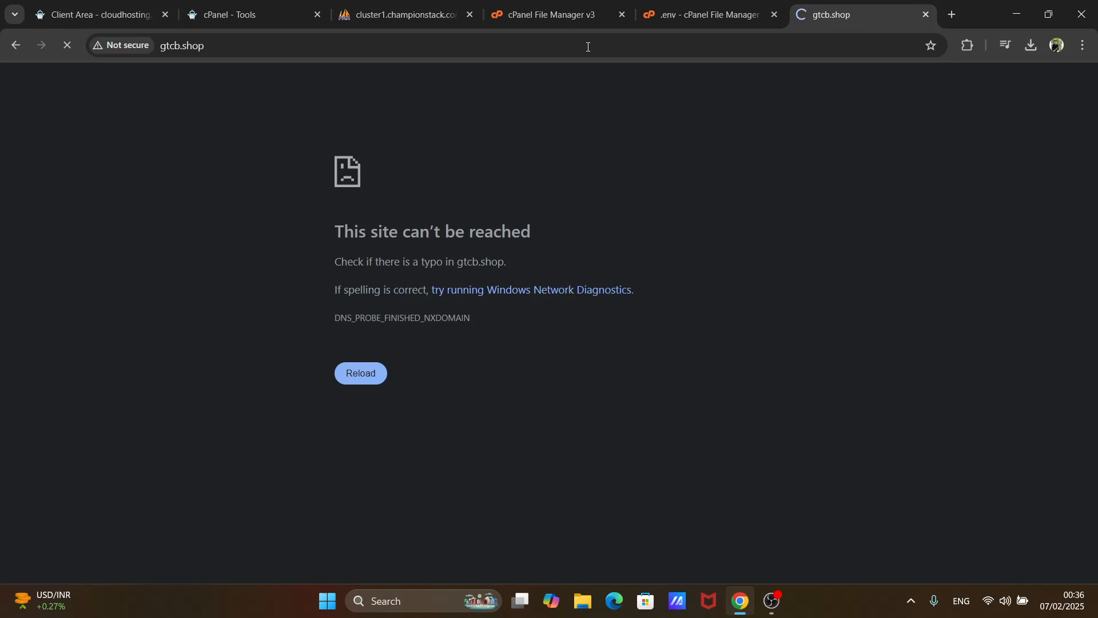
- Correct the address to gtbd.shop, load the store and look over its home page down to the top categories
click(181, 45)
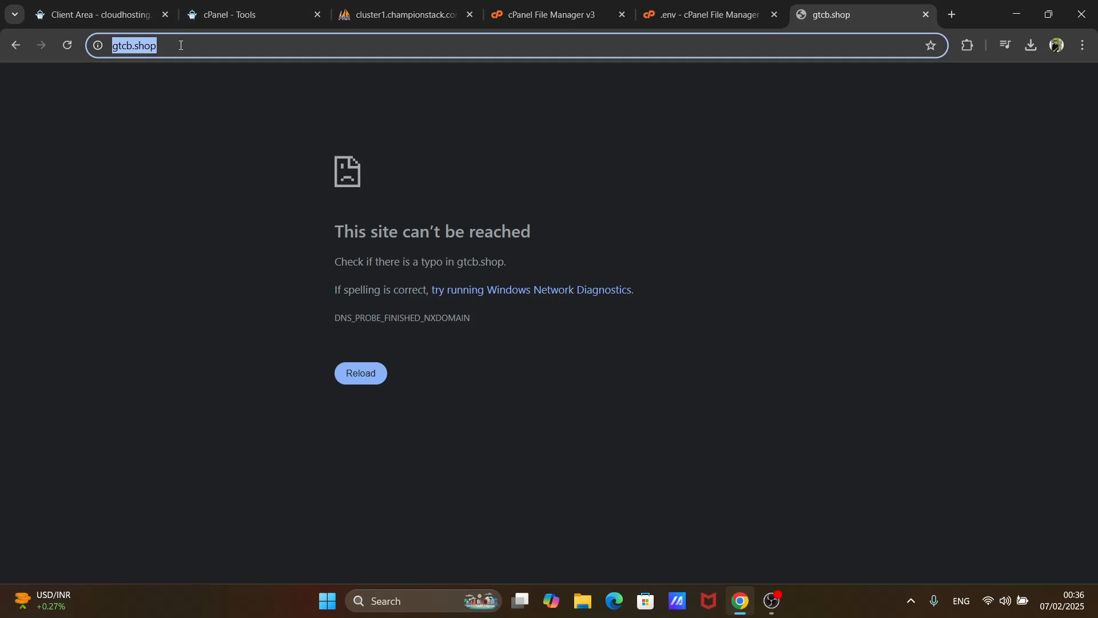
click(133, 46)
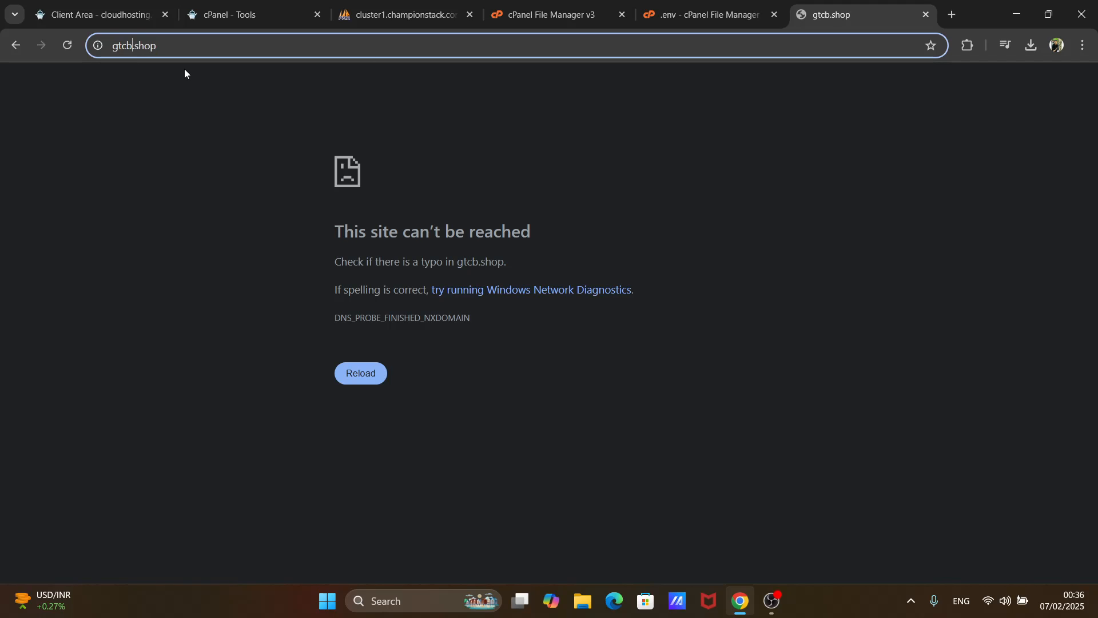
key(BackSpace)
key(BackSpace)
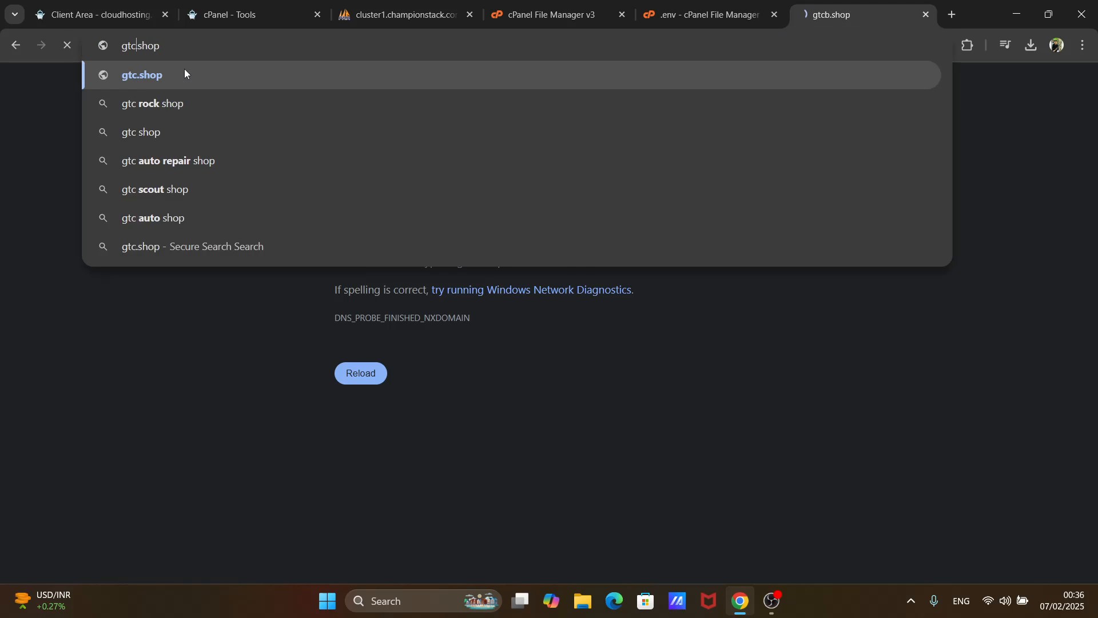
text(bd)
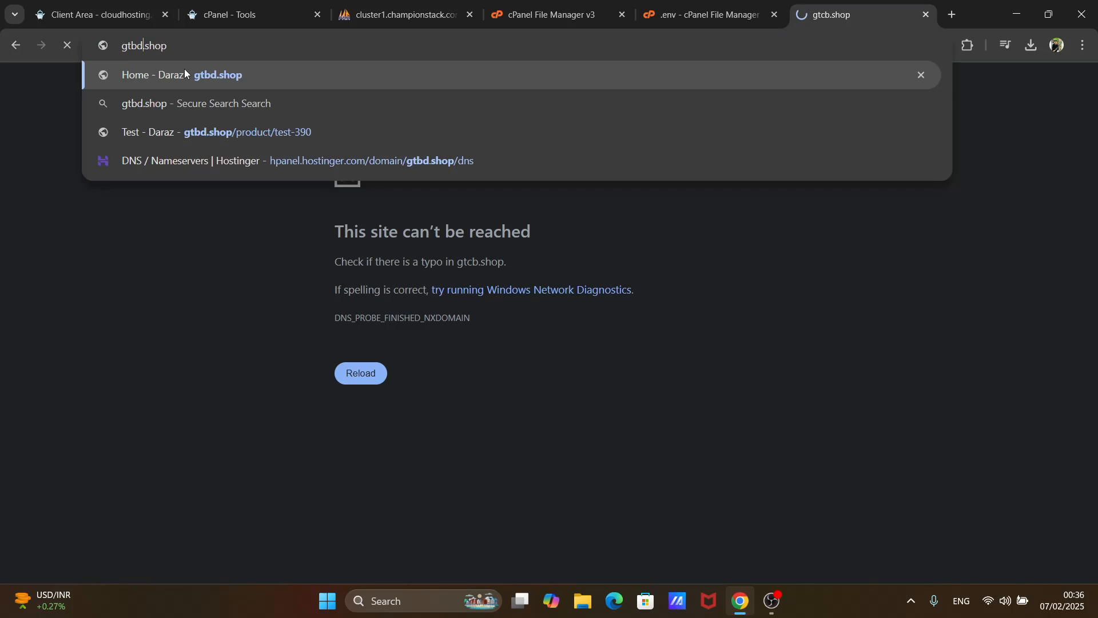
key(Return)
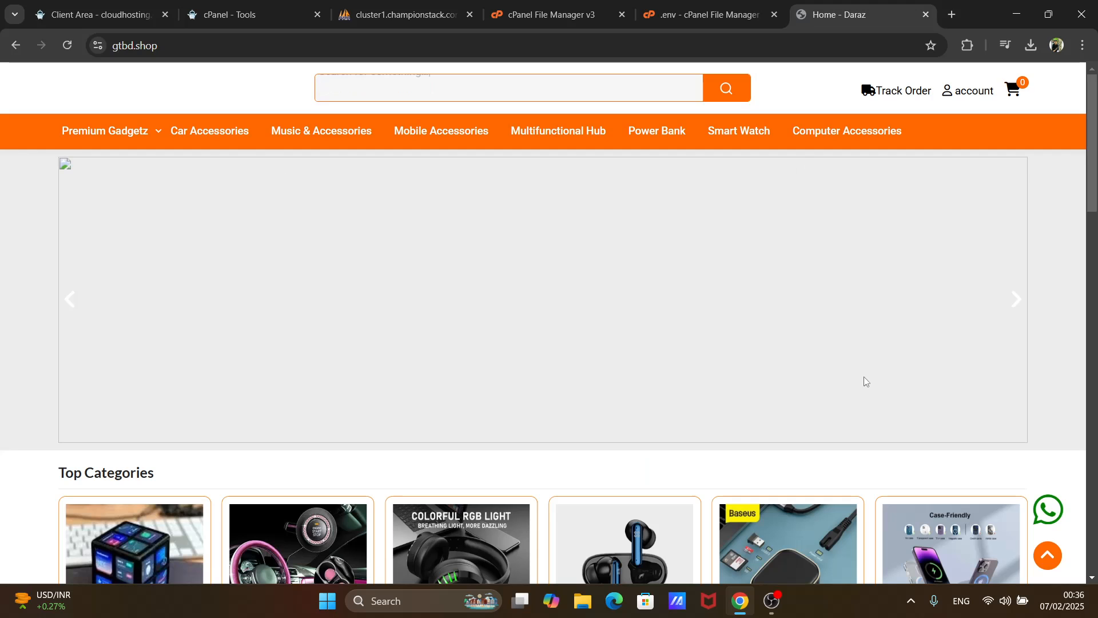
scroll(652, 378, down, 7)
scroll(653, 382, up, 7)
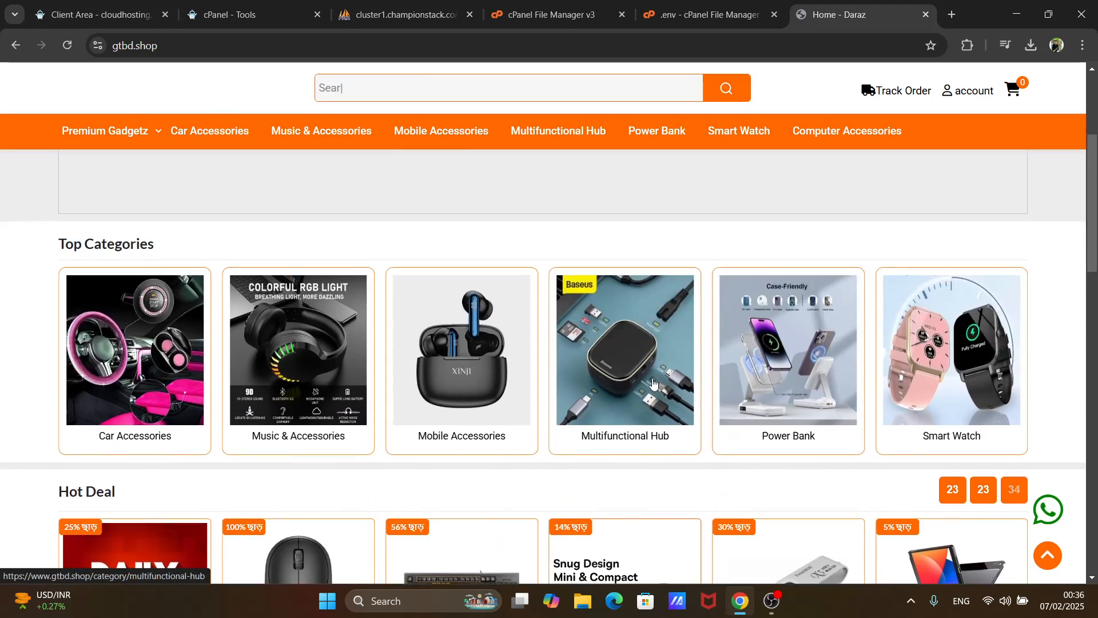
- Switch to Microsoft Edge, open the GEN TECH BANGLADESH site at gentechbd.shop and browse the products on its home page
click(951, 15)
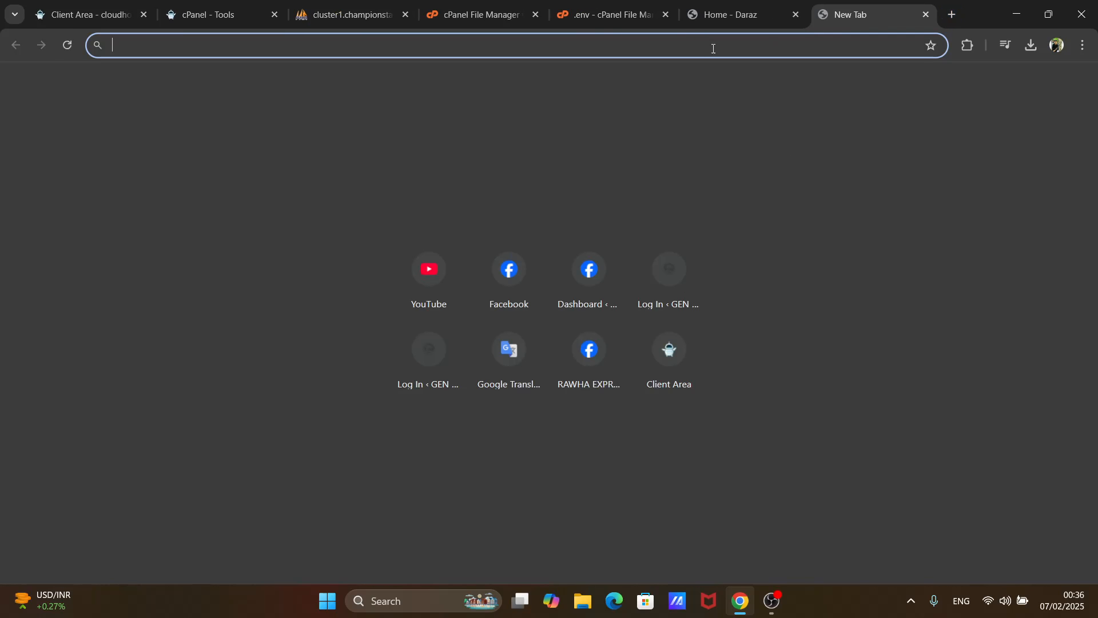
click(614, 601)
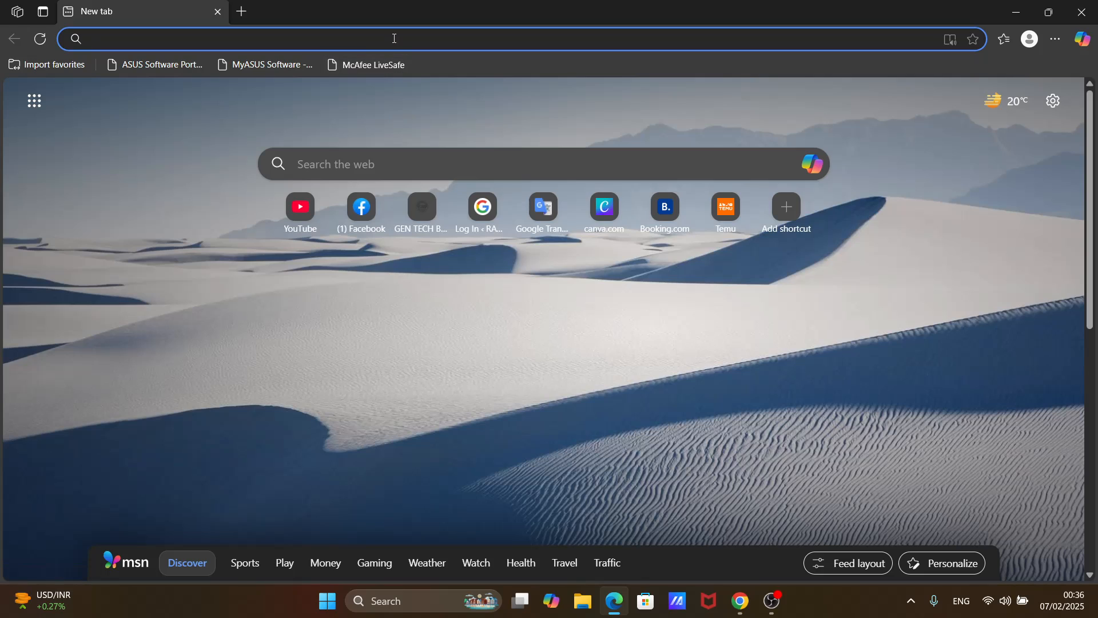
click(424, 213)
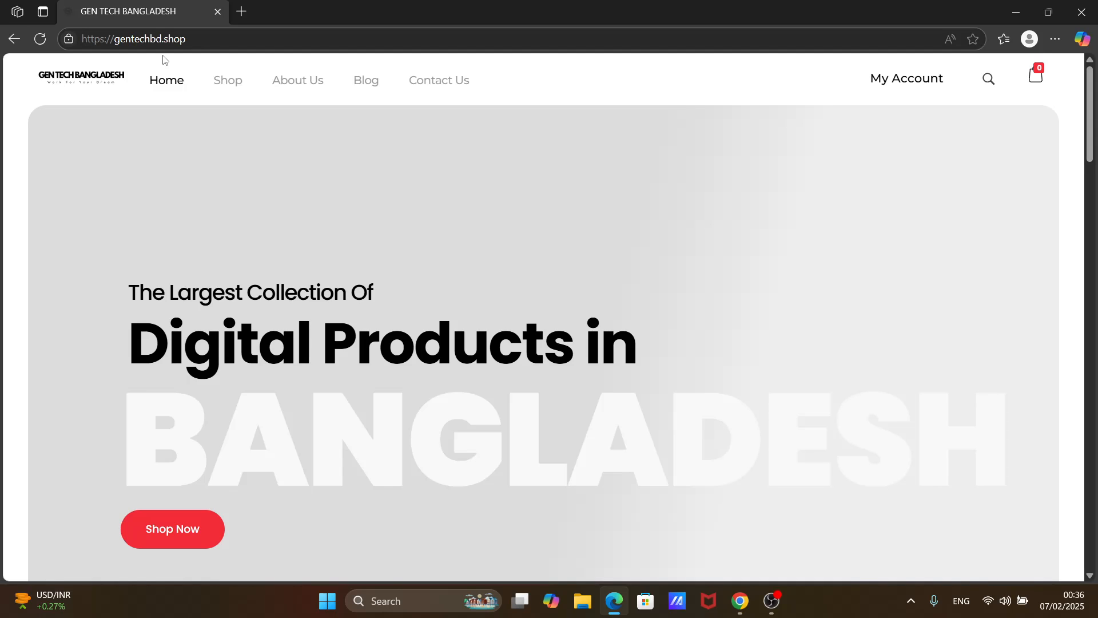
scroll(163, 57, down, 5)
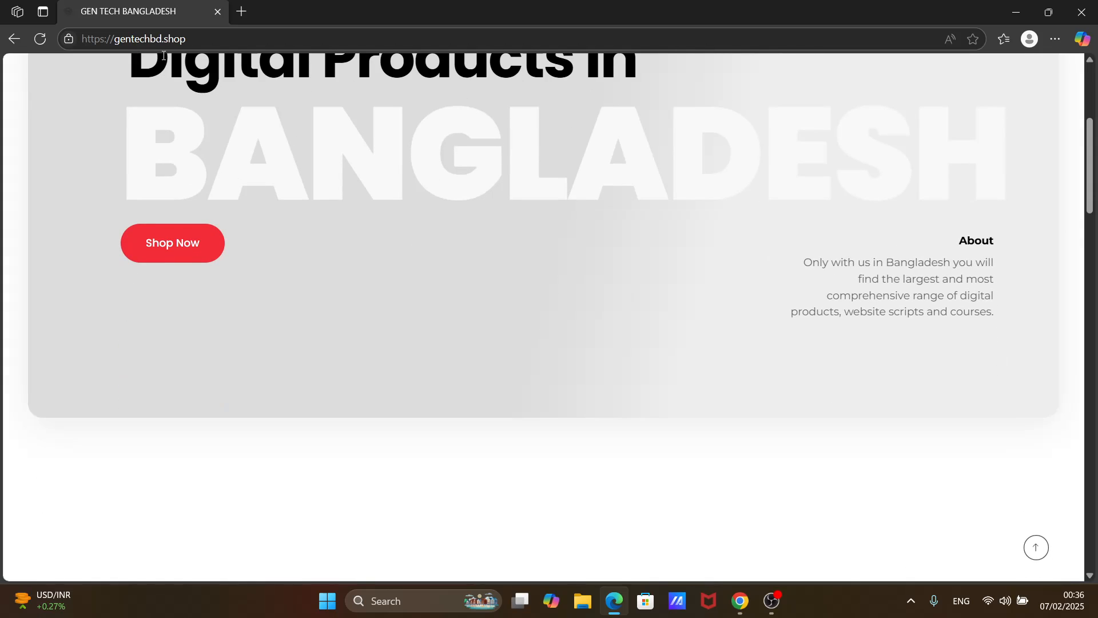
scroll(163, 55, down, 7)
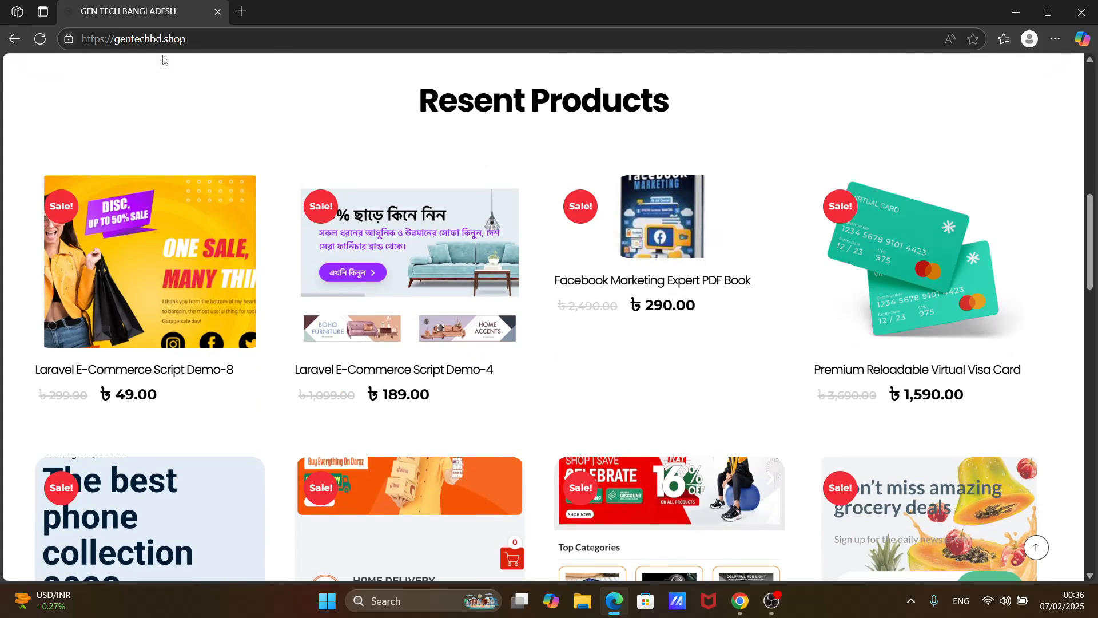
scroll(163, 59, down, 7)
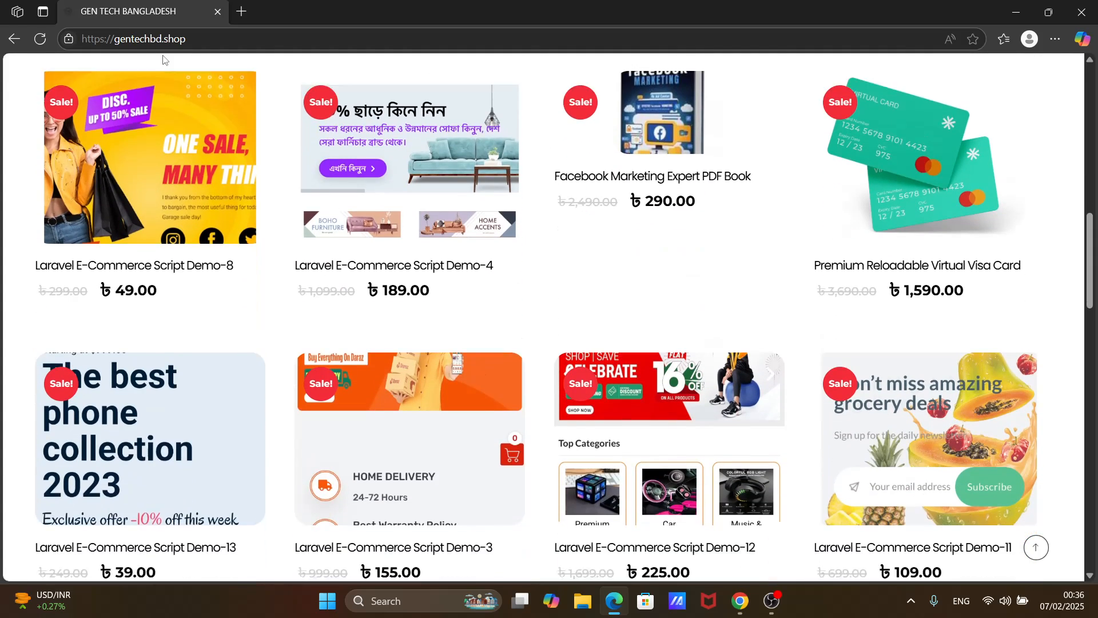
scroll(163, 57, down, 7)
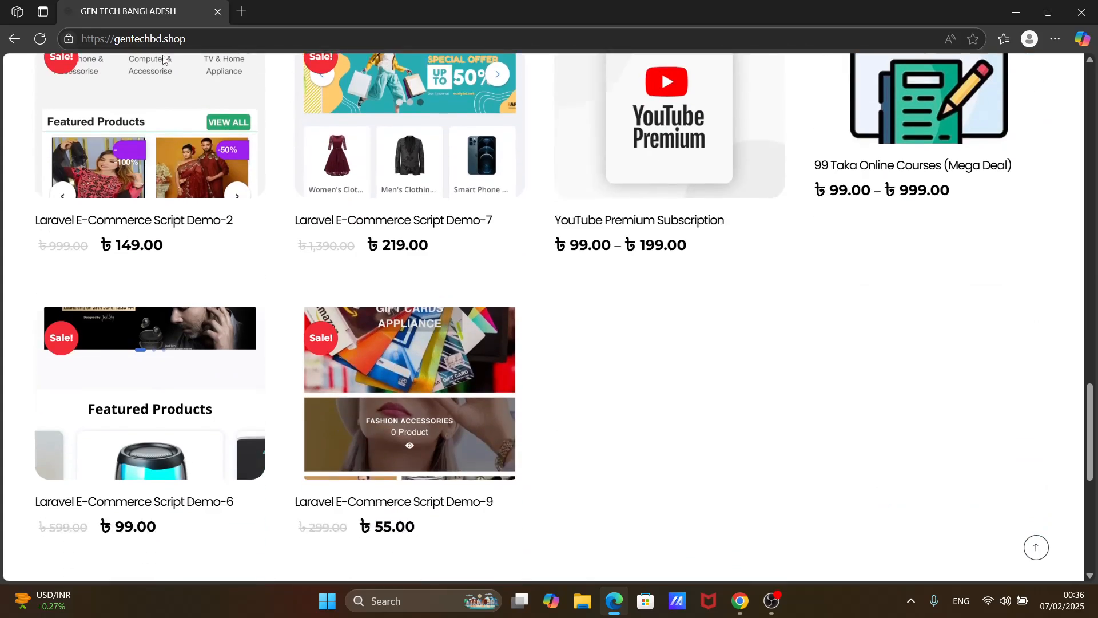
scroll(163, 57, up, 10)
scroll(163, 57, up, 6)
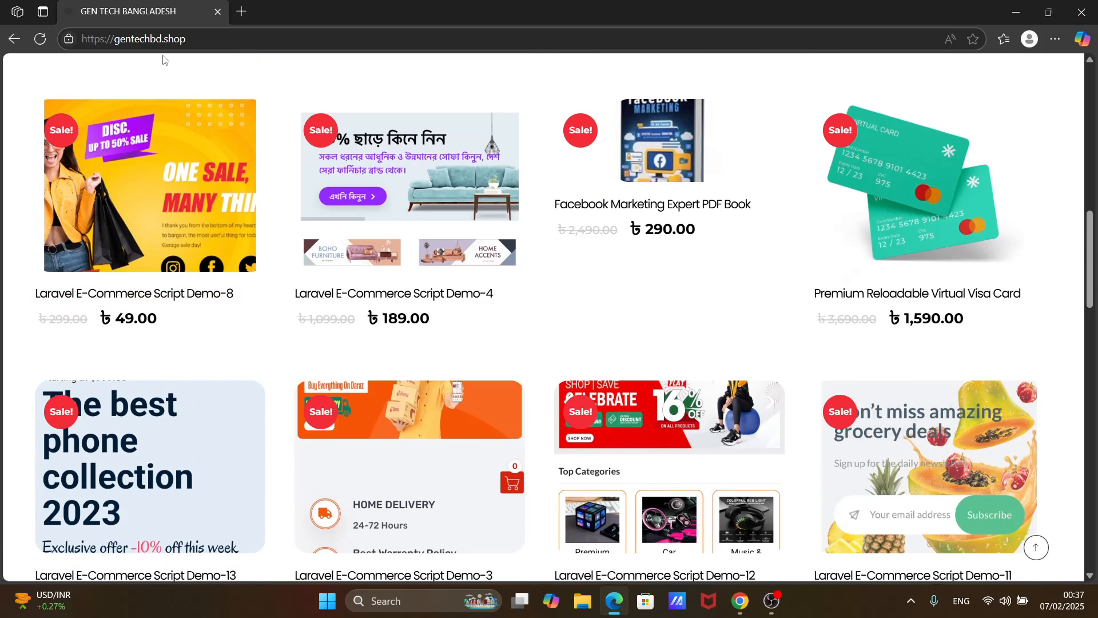
scroll(162, 55, up, 7)
scroll(162, 55, up, 6)
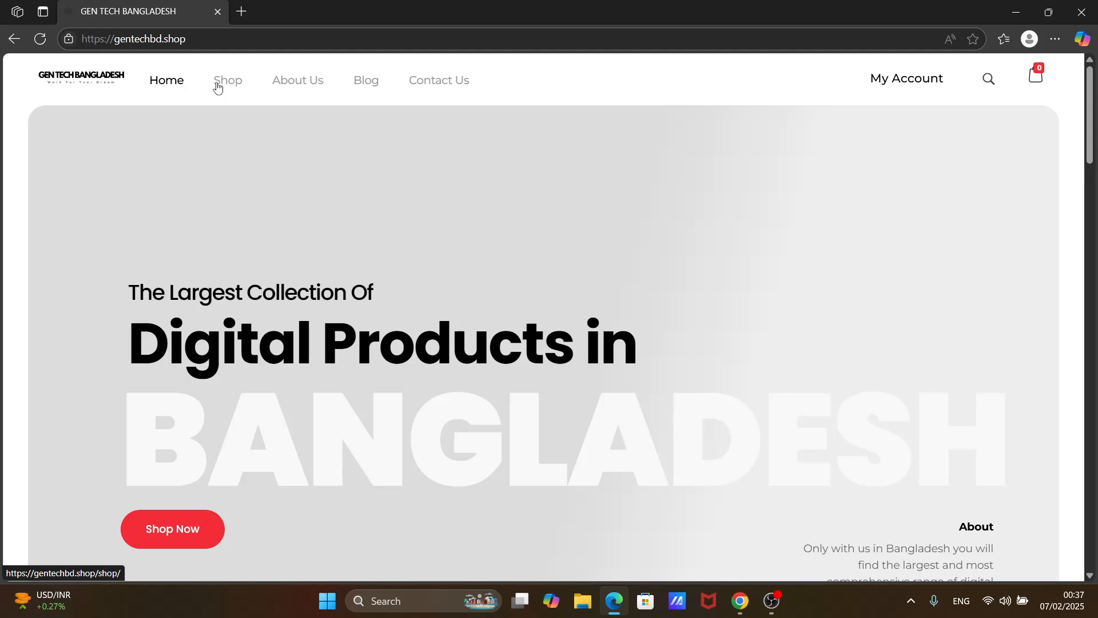
- Open the shop's Laravel Scripts category and browse the listed e-commerce script demos
click(217, 87)
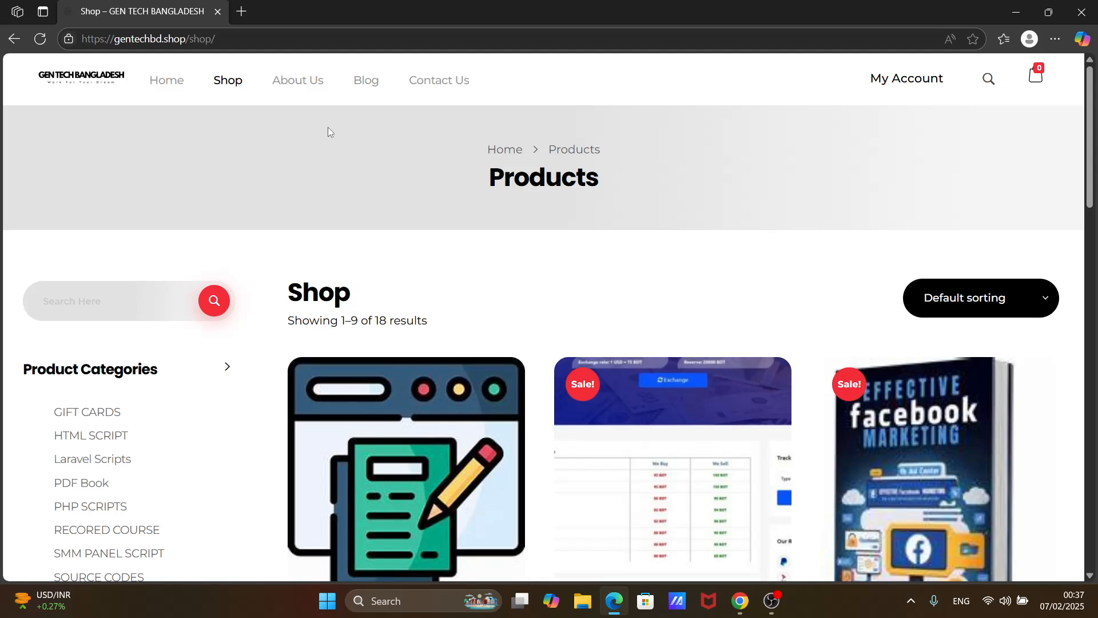
scroll(327, 127, down, 3)
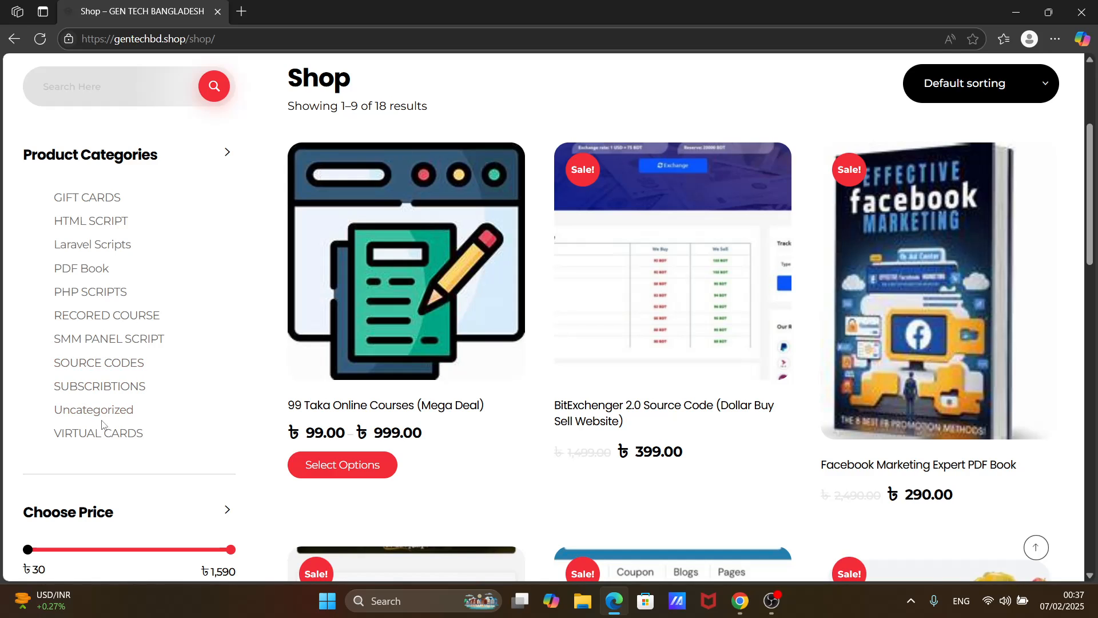
click(78, 248)
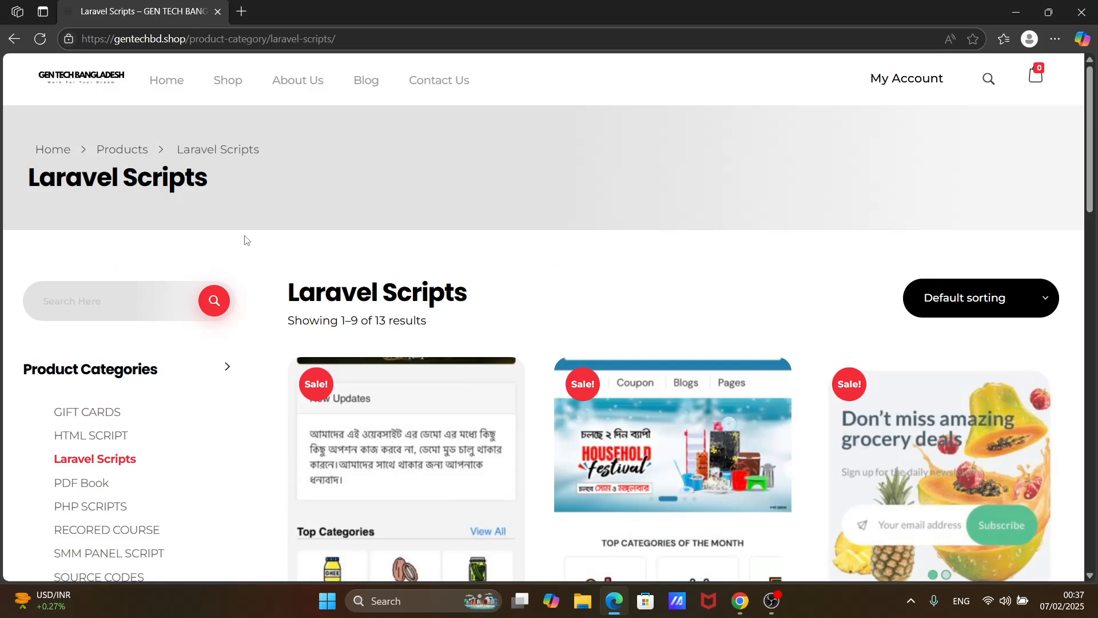
scroll(499, 262, down, 6)
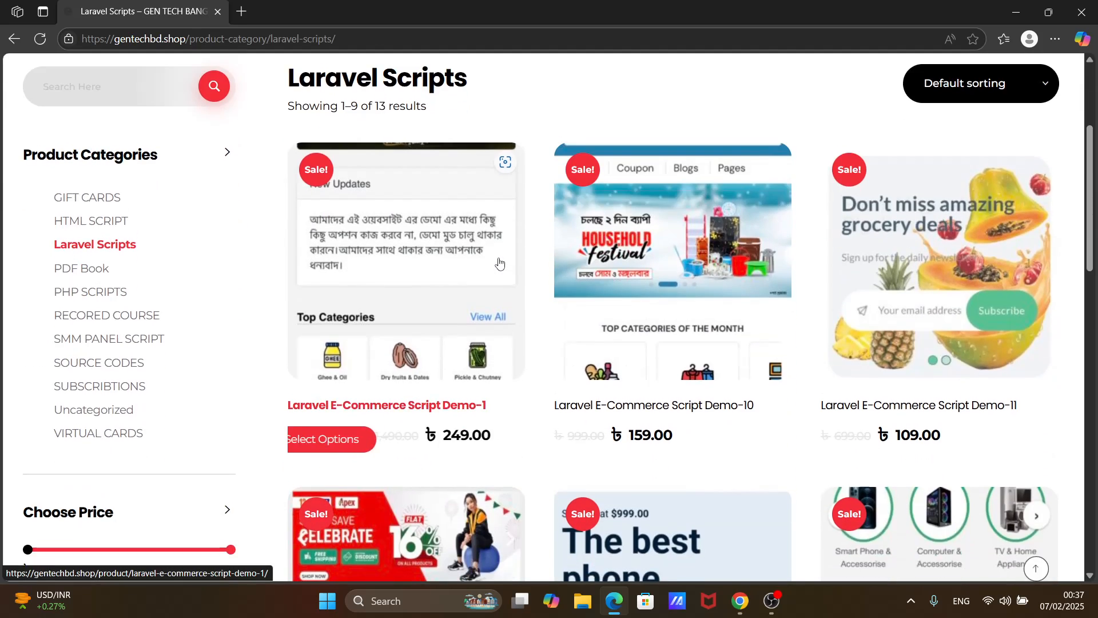
scroll(499, 262, down, 3)
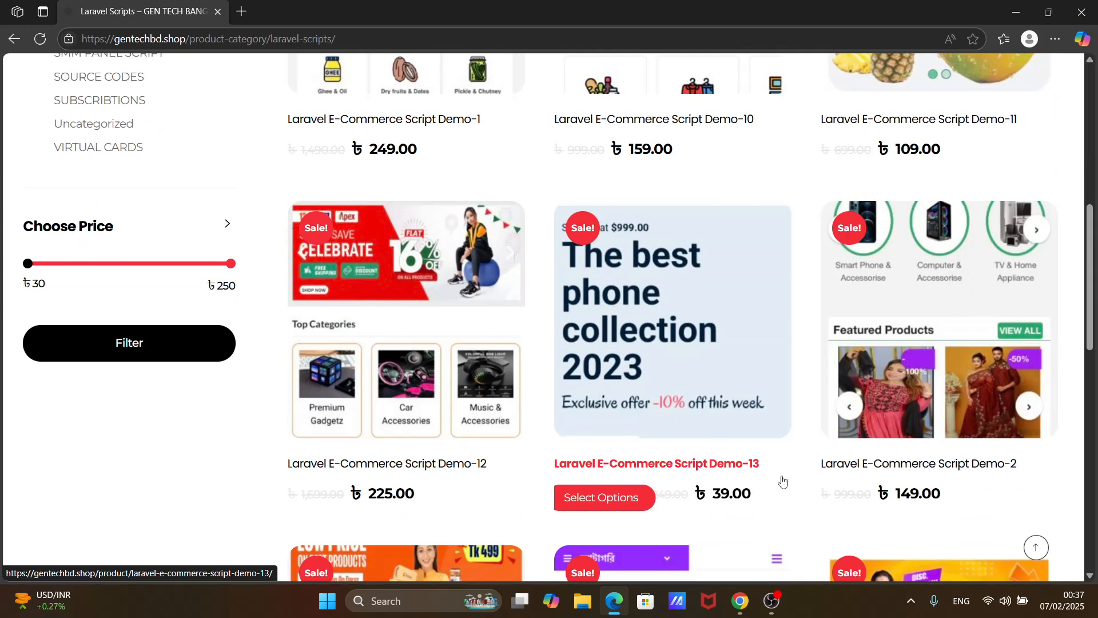
- Switch back to Chrome, review the gtbd.shop home page's banner and category sections, and reload the page
click(741, 604)
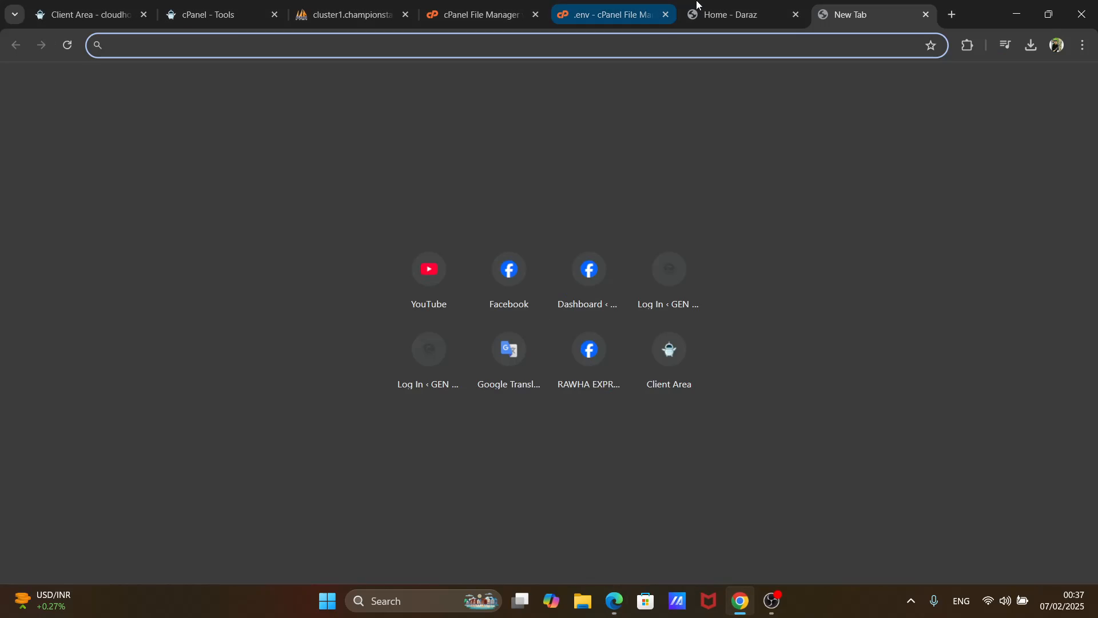
click(743, 16)
scroll(471, 260, down, 4)
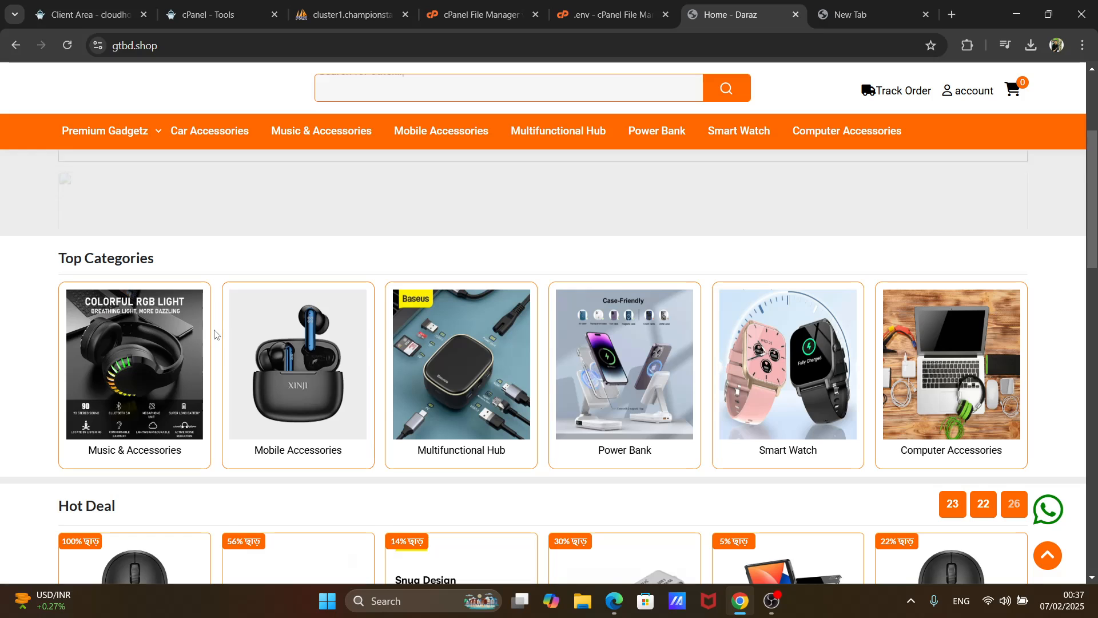
scroll(214, 334, up, 3)
scroll(214, 334, down, 3)
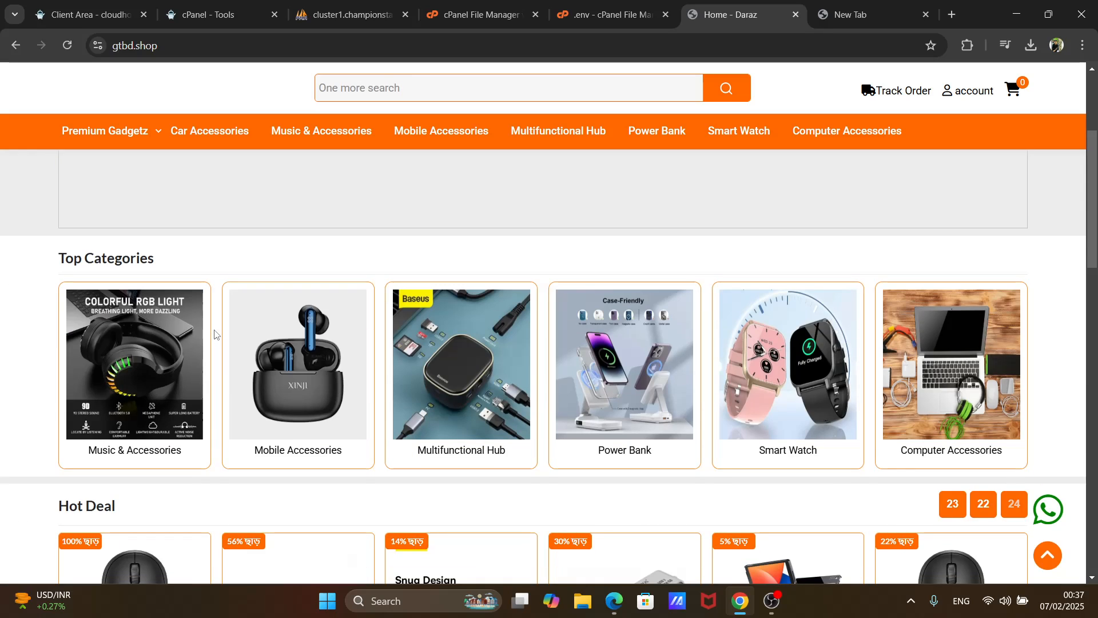
scroll(23, 171, up, 3)
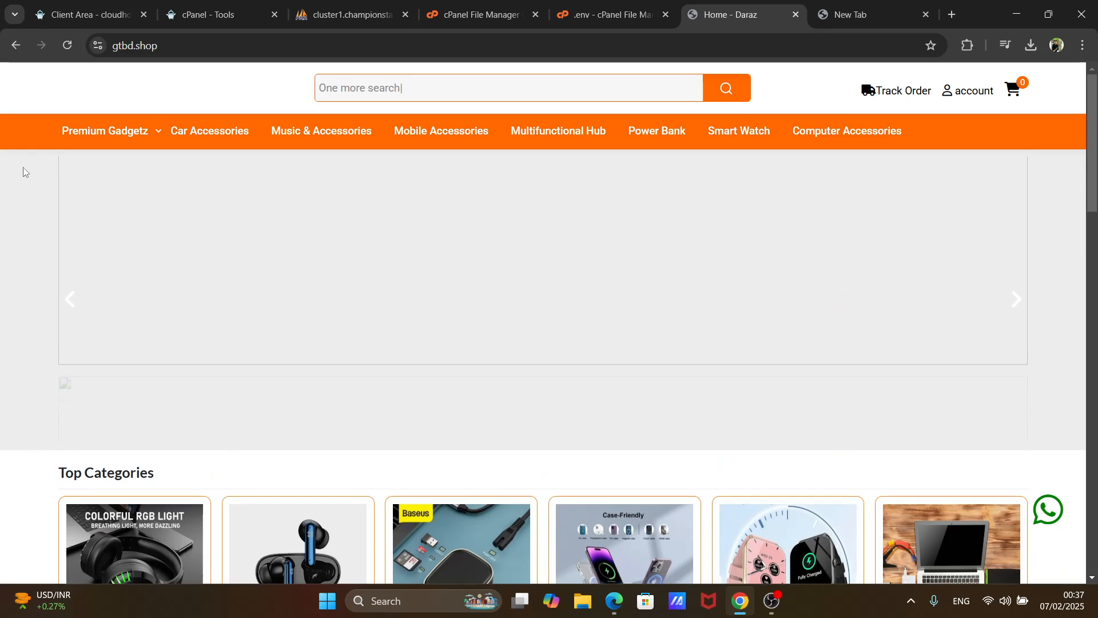
click(67, 46)
mouse_move(174, 149)
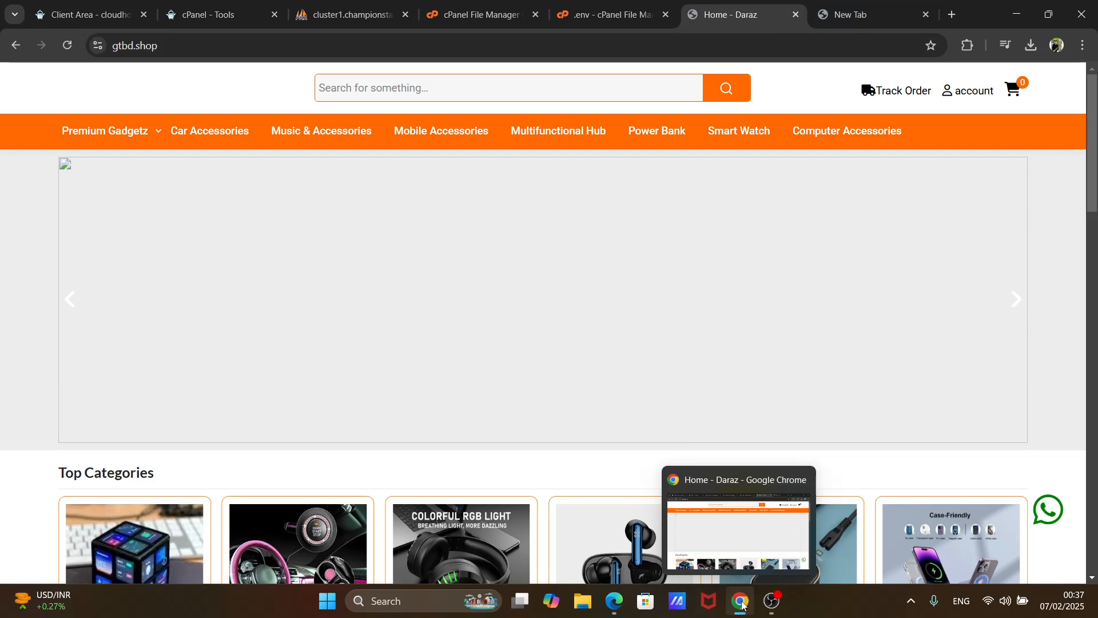
- Return to Edge, open the Laravel E-Commerce Script Demo-12 product page and examine its preview image and order form
click(614, 602)
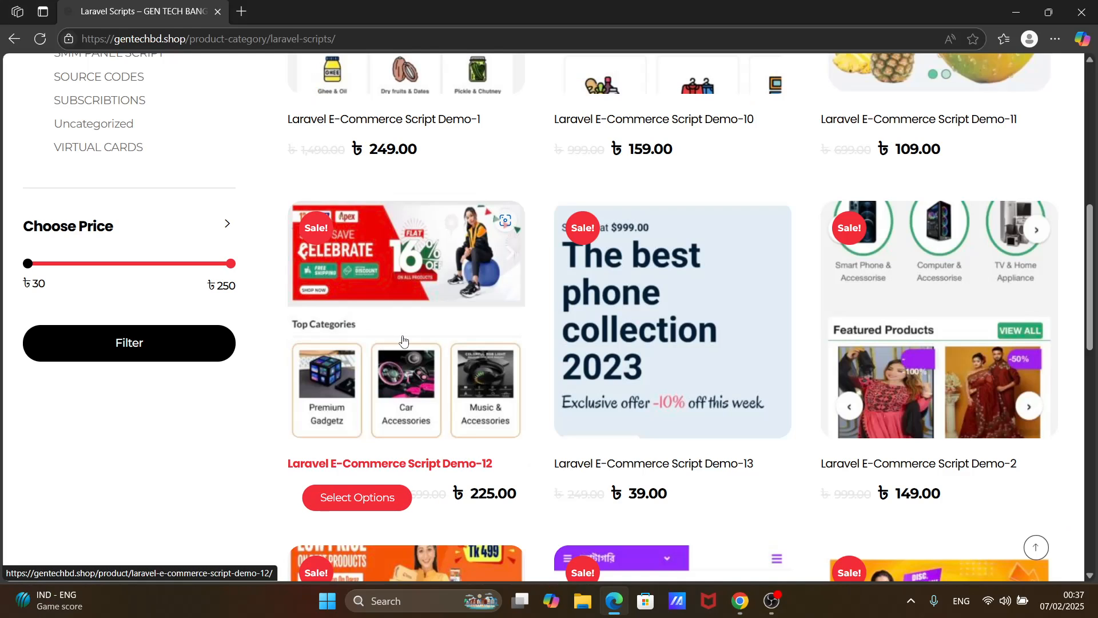
click(452, 463)
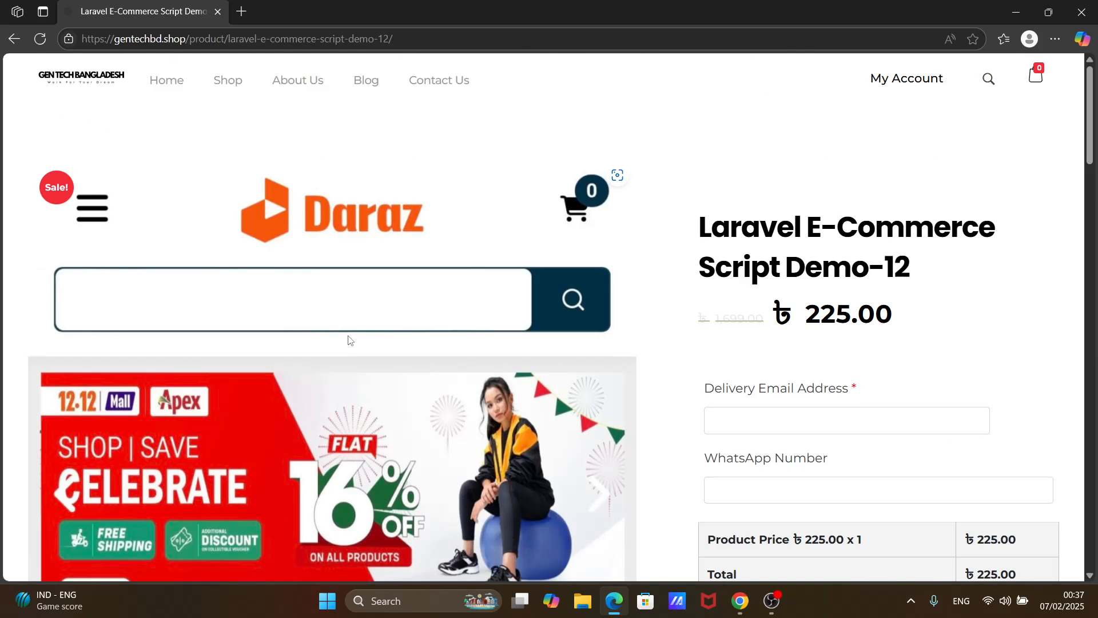
scroll(349, 339, down, 7)
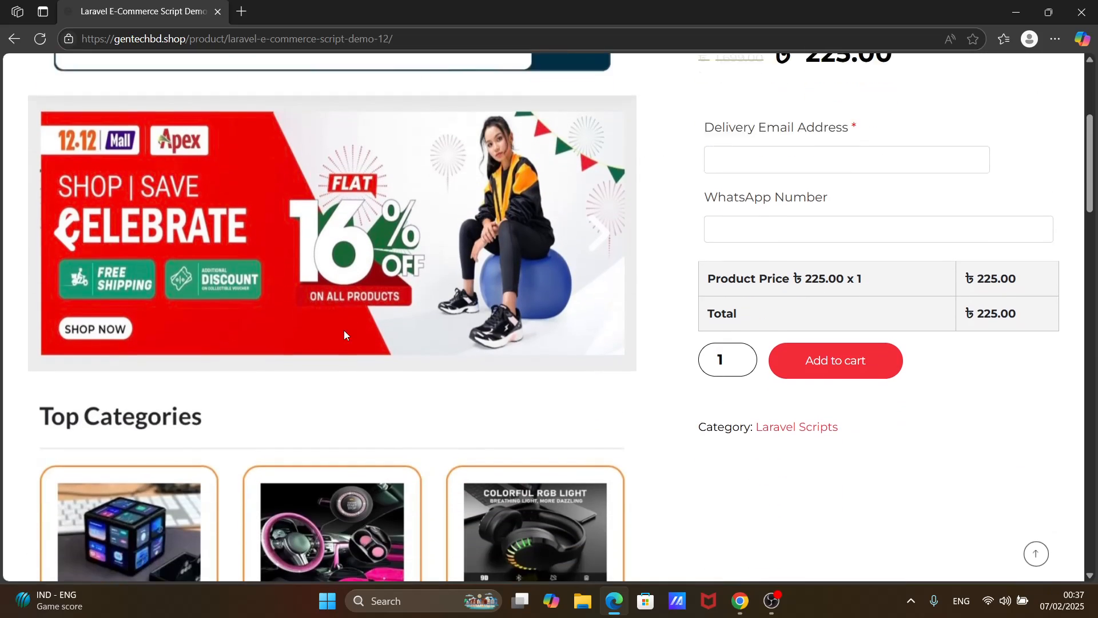
- Fill in the delivery email address on the Laravel E-Commerce Script Demo-12 order form and add the product to the cart
scroll(345, 334, down, 7)
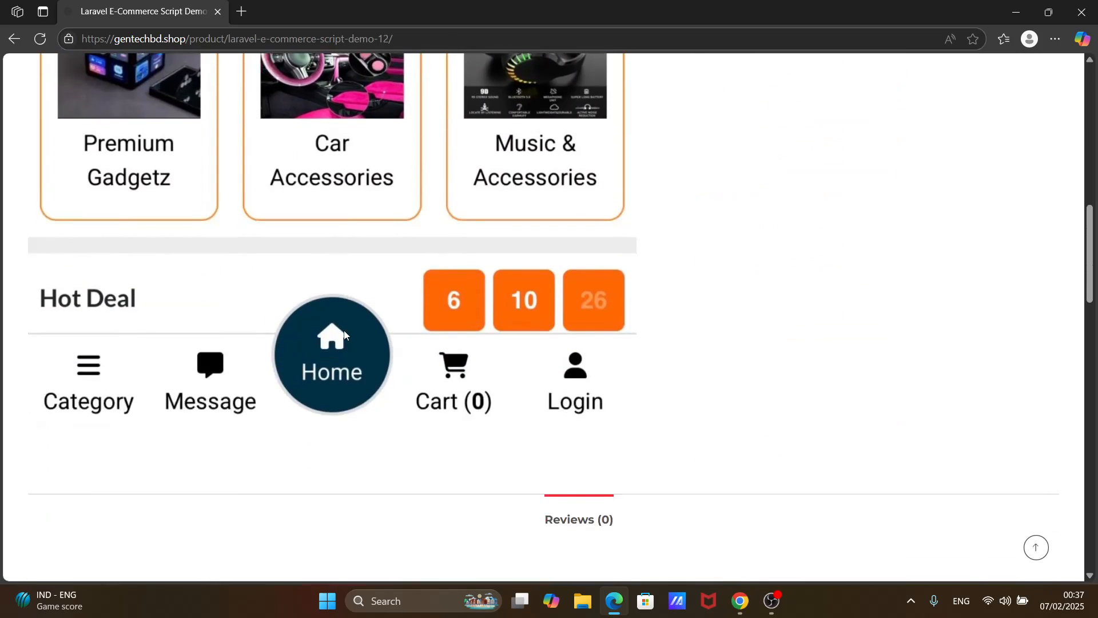
scroll(344, 334, up, 8)
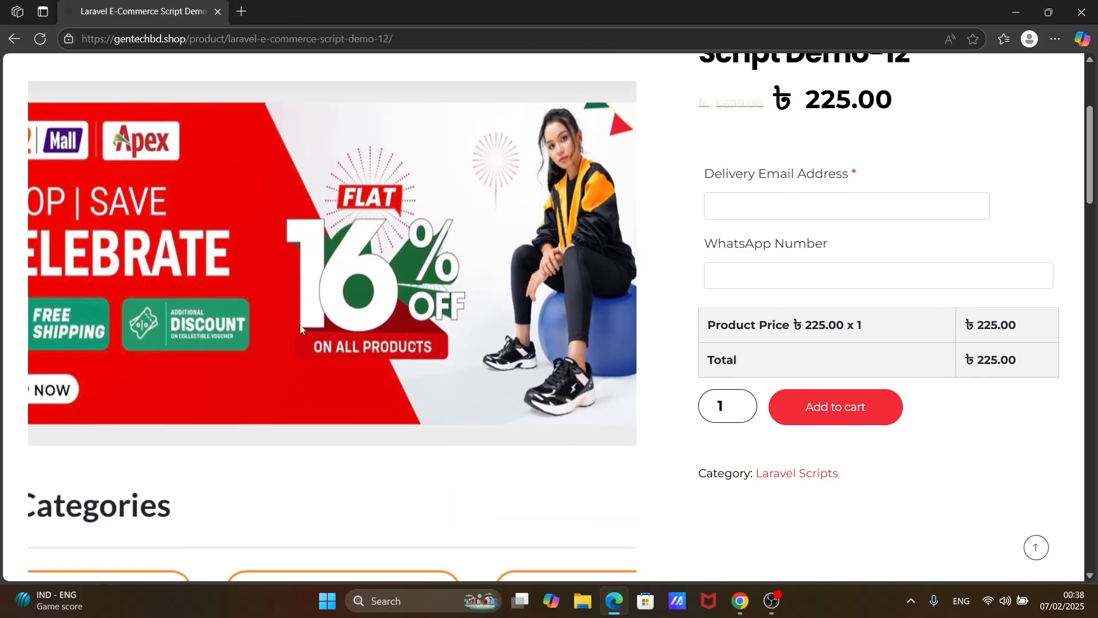
scroll(383, 314, up, 2)
scroll(391, 322, up, 2)
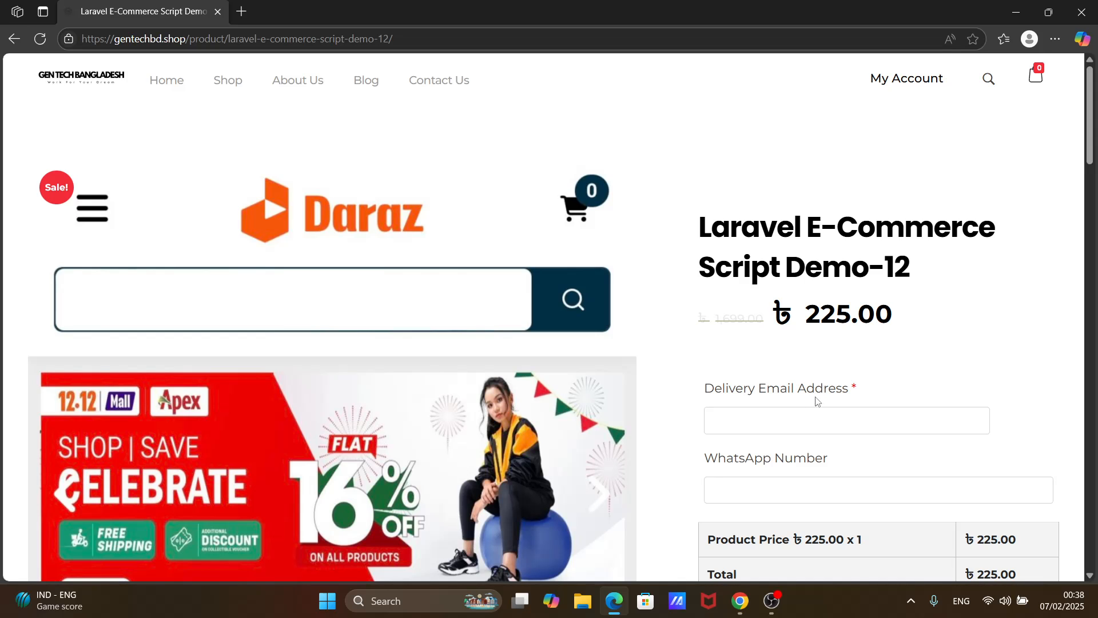
scroll(844, 320, down, 6)
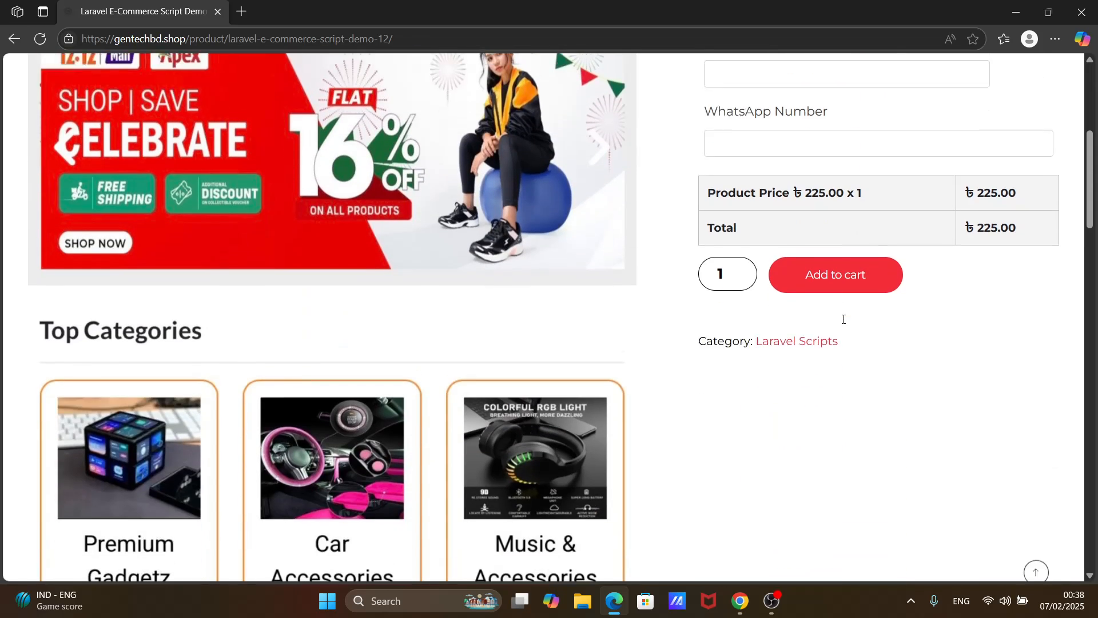
scroll(844, 323, up, 5)
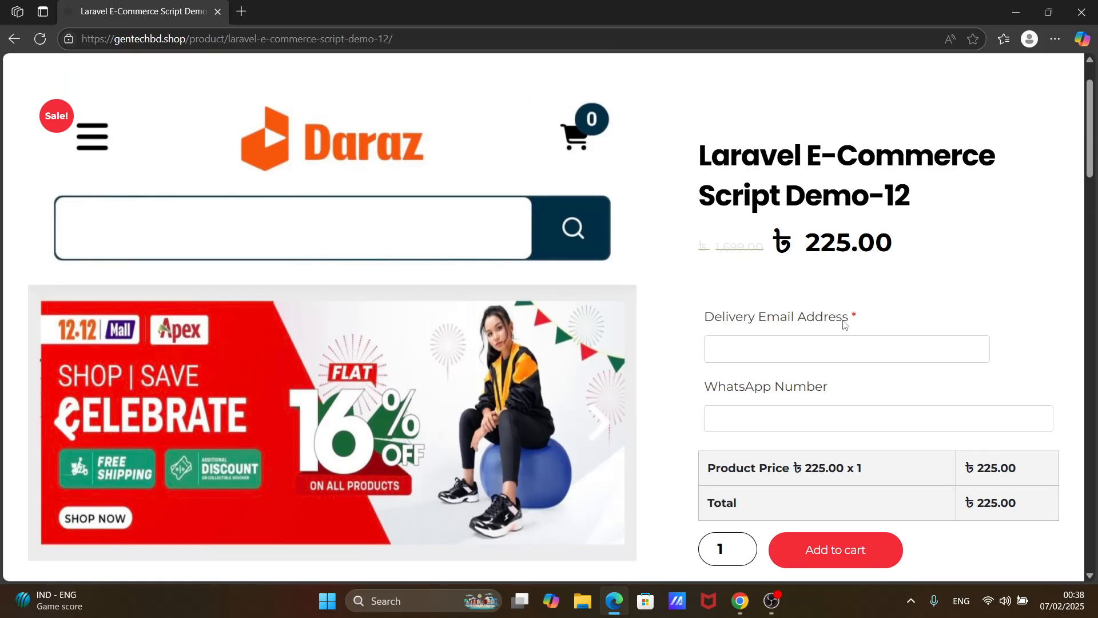
scroll(843, 323, down, 1)
click(816, 283)
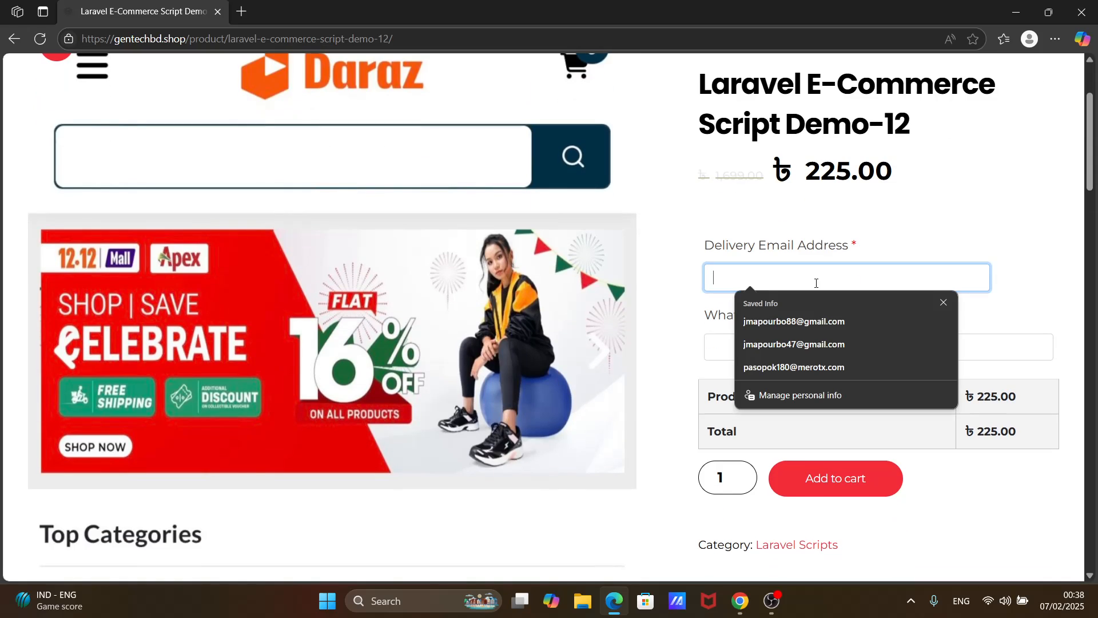
click(819, 349)
click(820, 350)
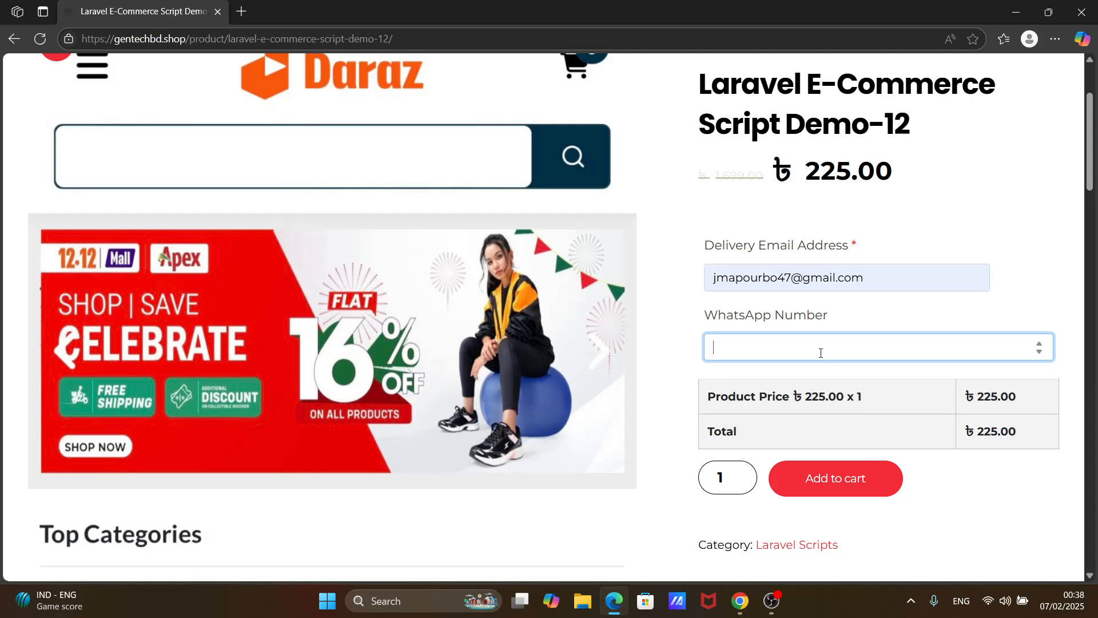
click(859, 482)
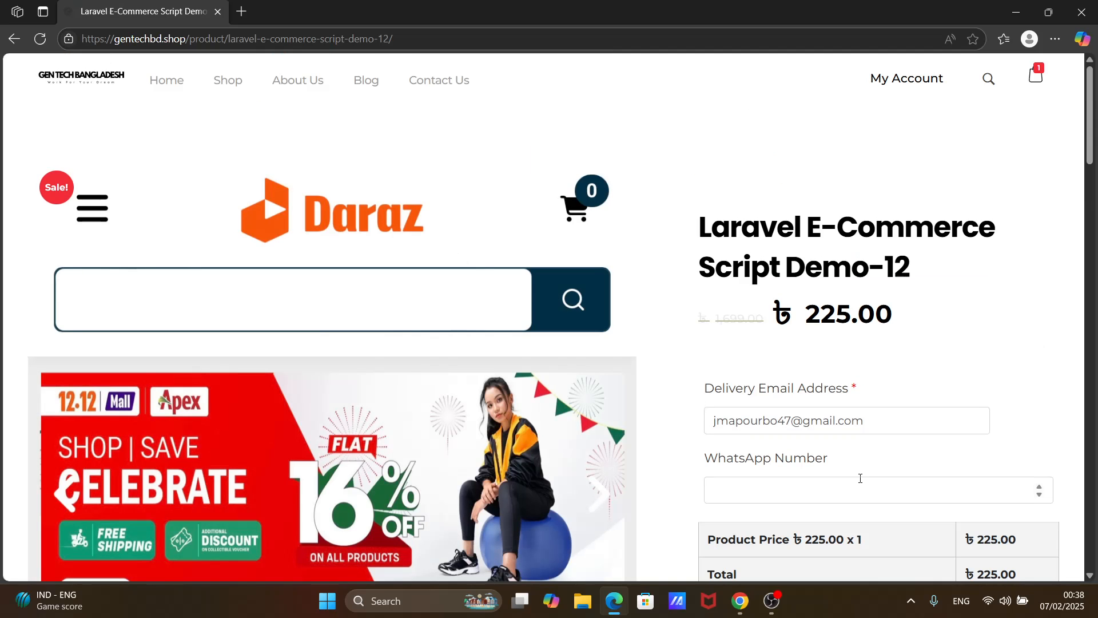
- Proceed to checkout from the cart and review the billing fields, order summary and bKash payment instructions
click(1035, 84)
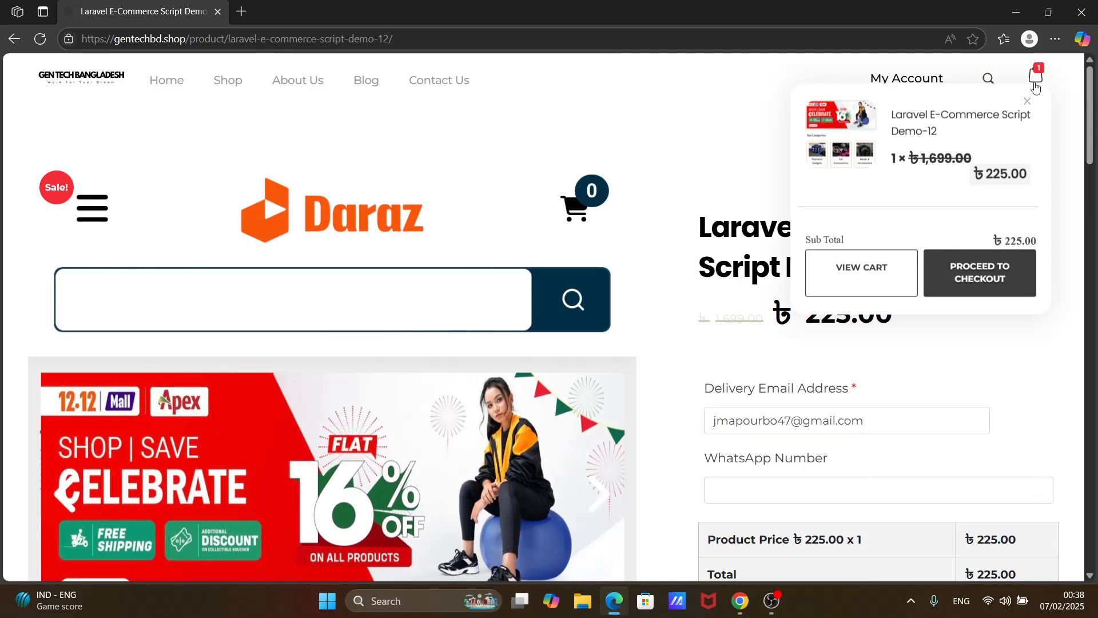
click(979, 281)
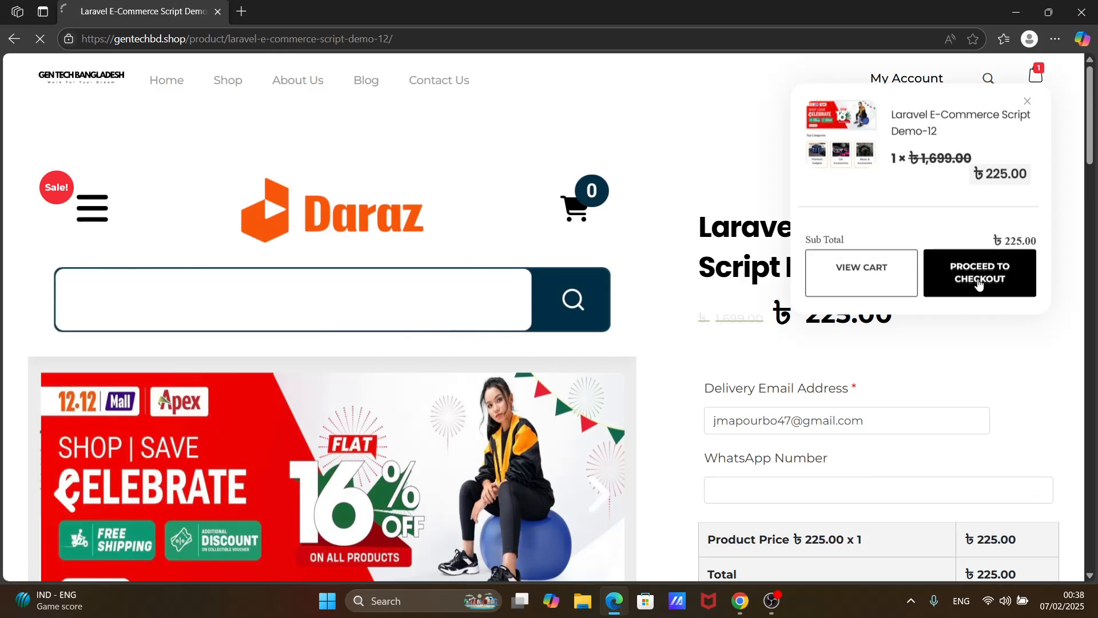
scroll(978, 281, down, 2)
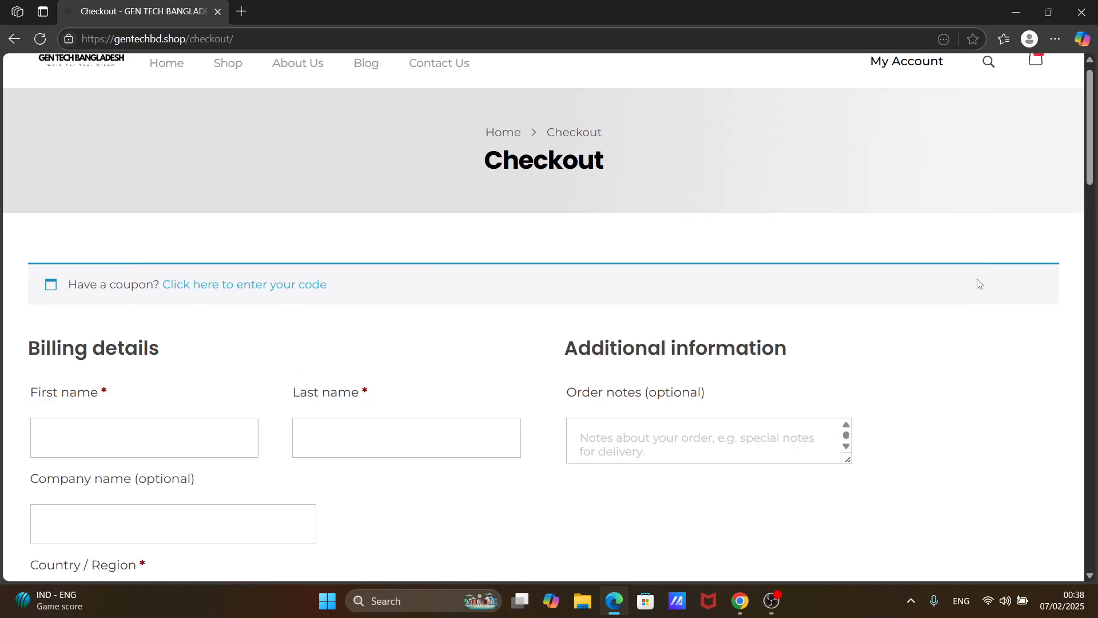
scroll(372, 294, down, 10)
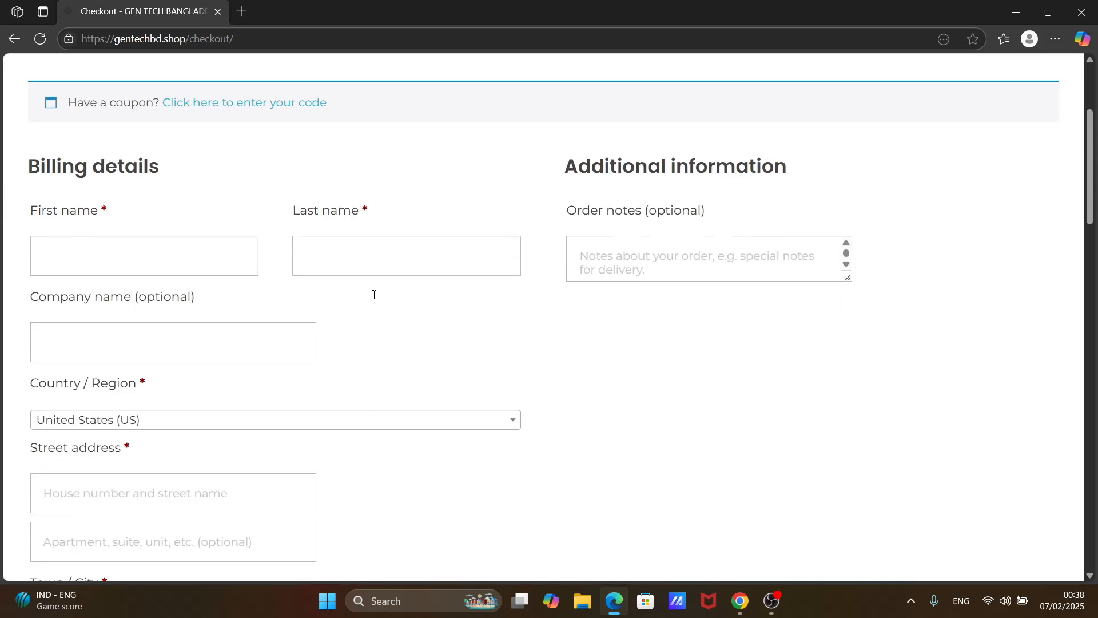
scroll(373, 298, down, 9)
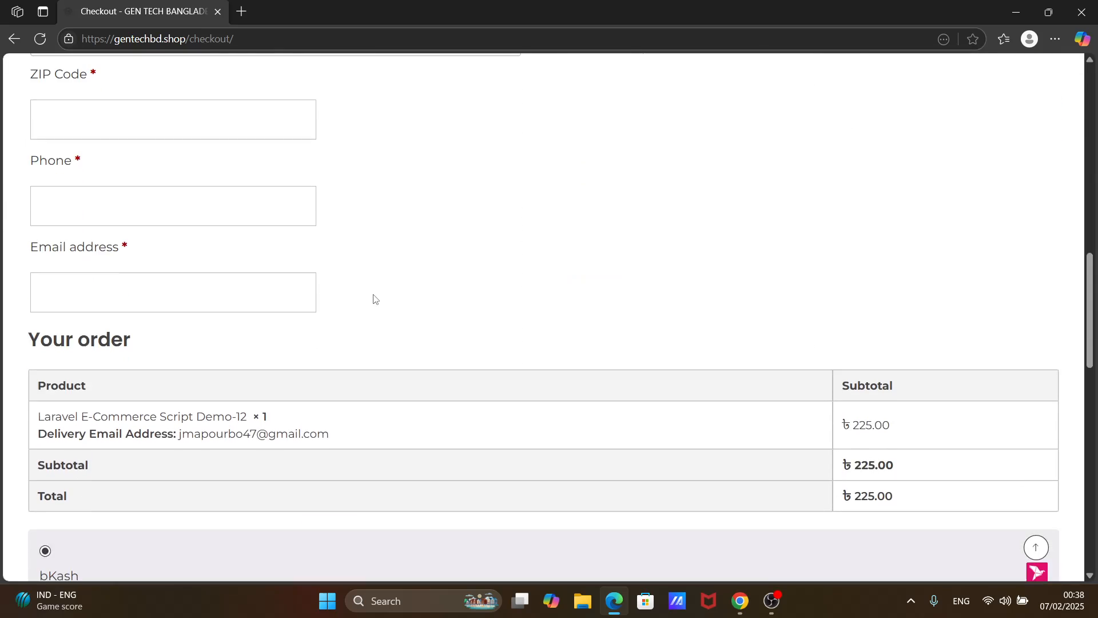
scroll(373, 294, down, 4)
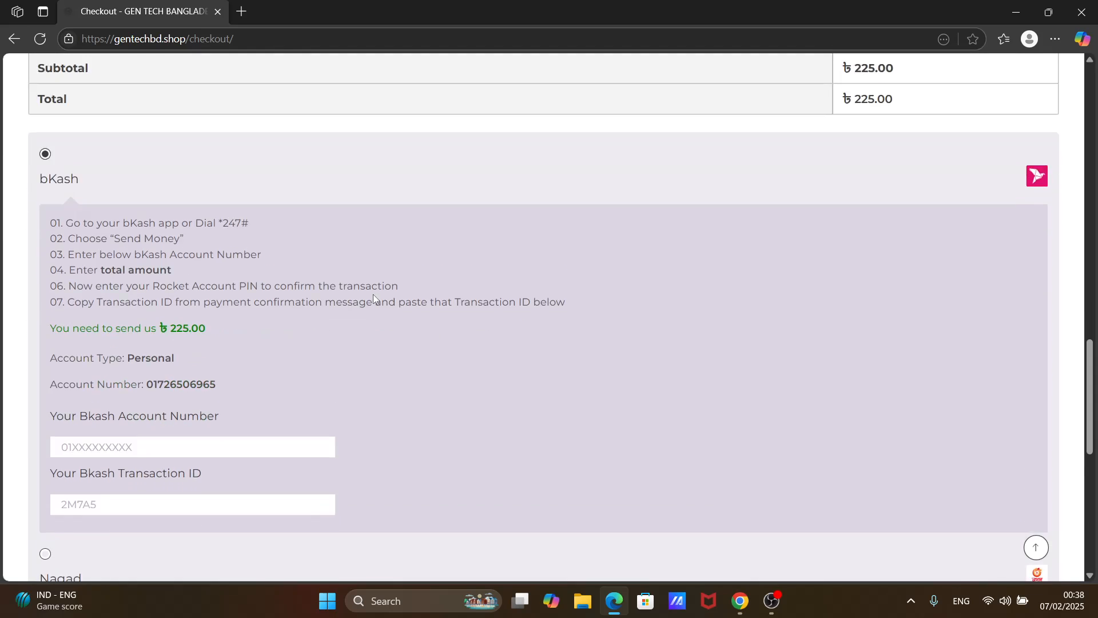
- Open the checkout's coupon entry and try to apply the coupon code gtbd10
scroll(375, 298, up, 8)
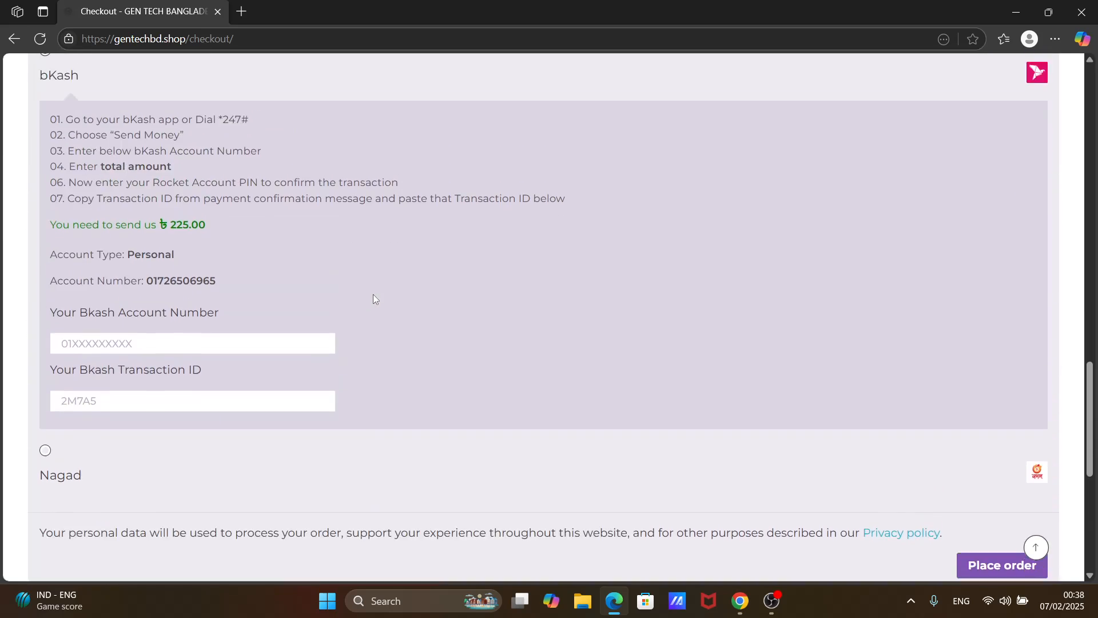
scroll(373, 299, up, 13)
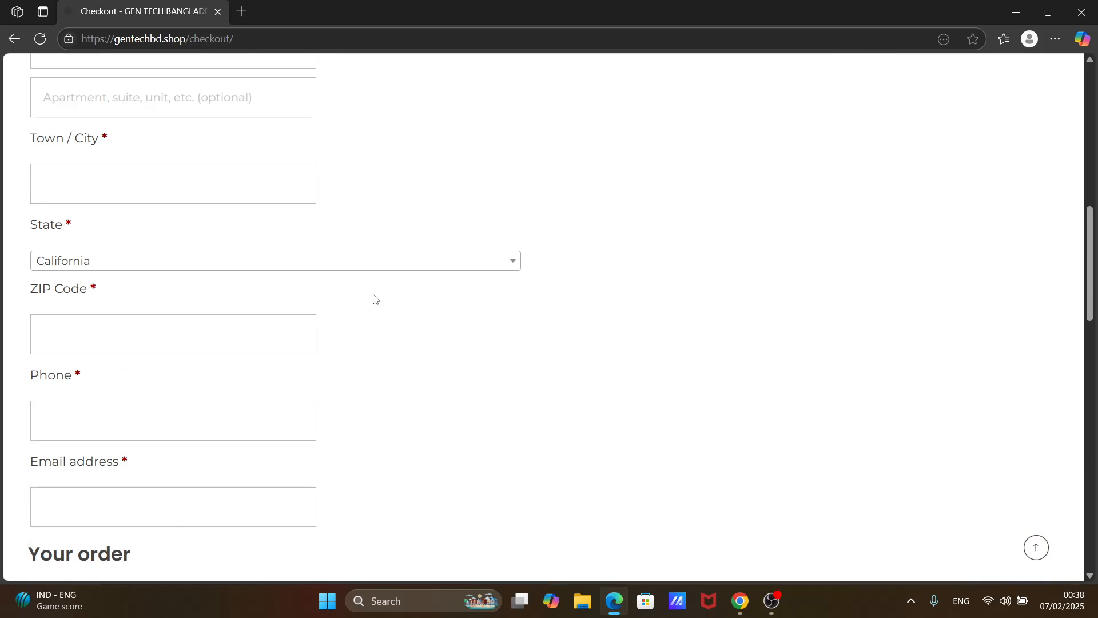
scroll(374, 298, up, 4)
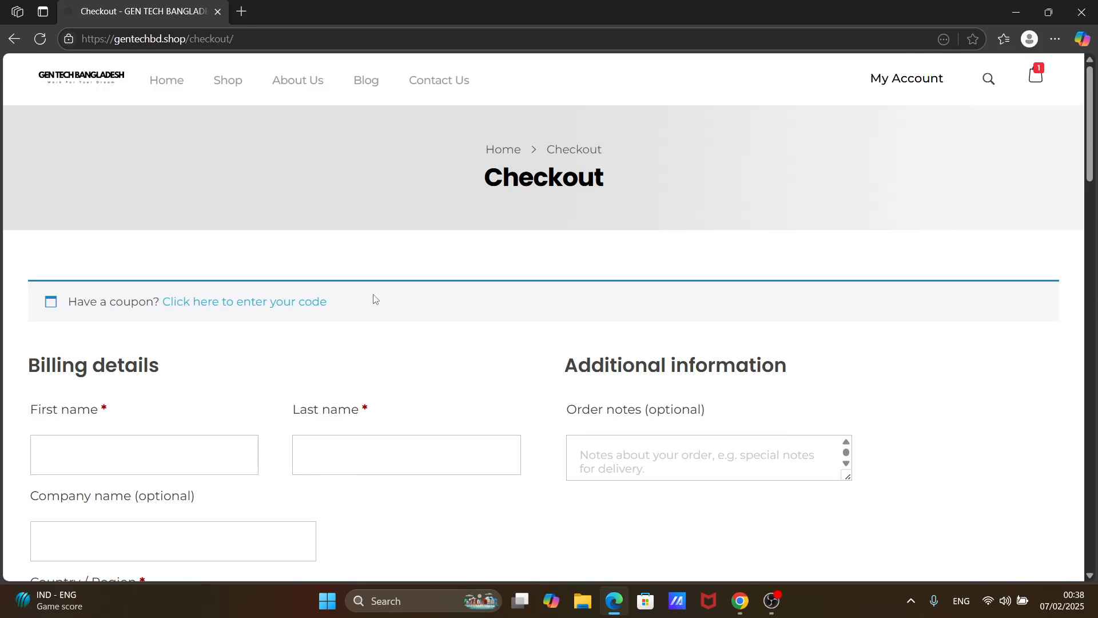
click(316, 304)
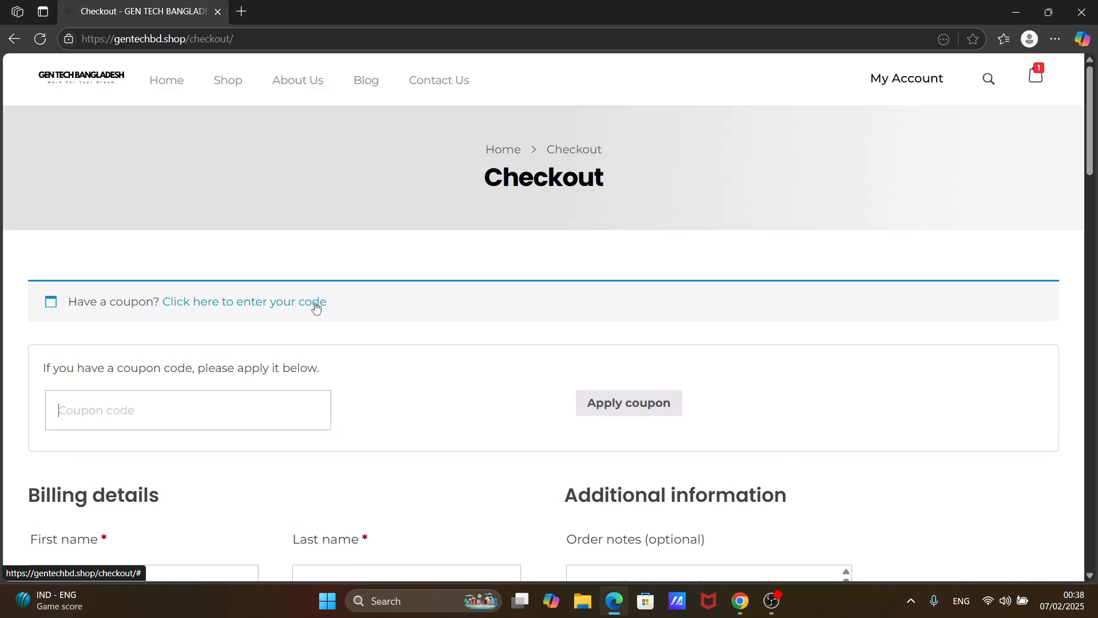
click(190, 402)
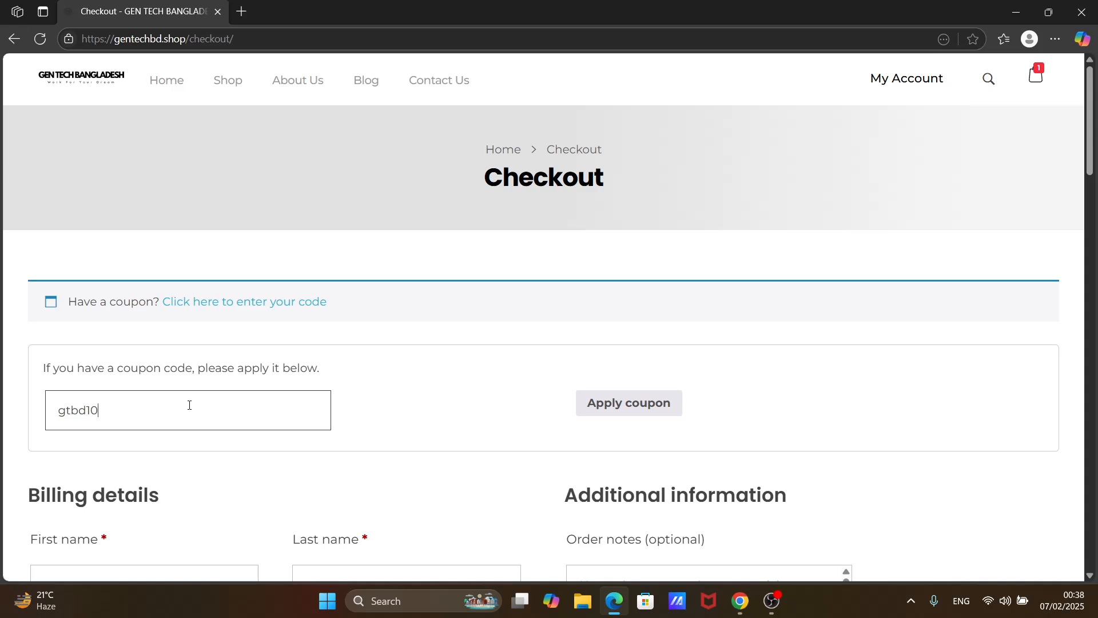
click(612, 408)
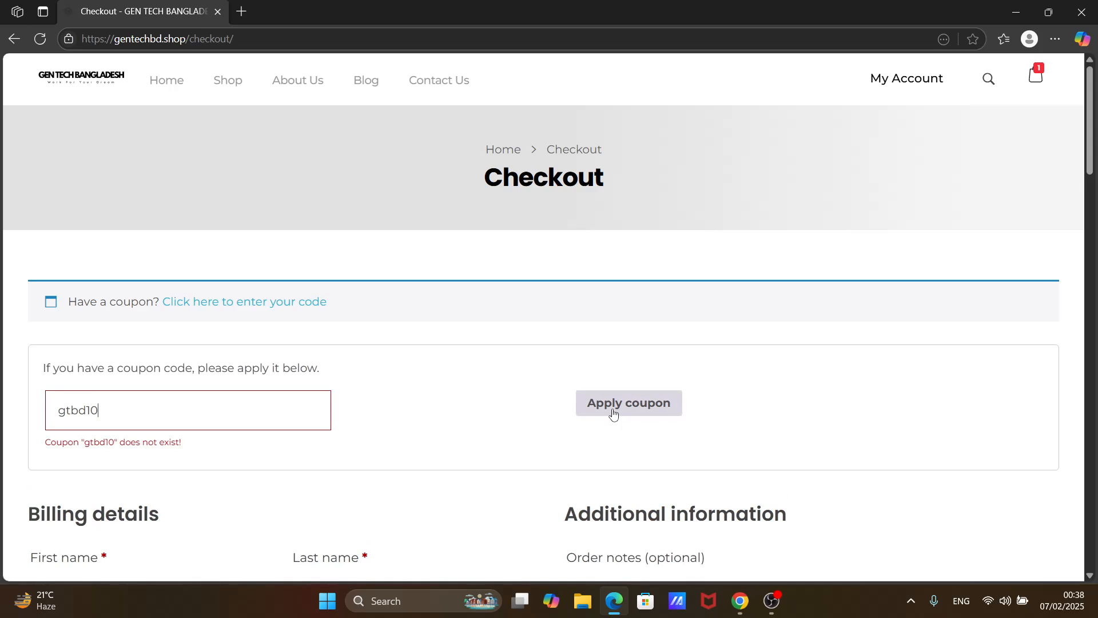
- Correct the coupon code to gtb10, apply it, and review the updated order summary and payment section
click(86, 412)
key(BackSpace)
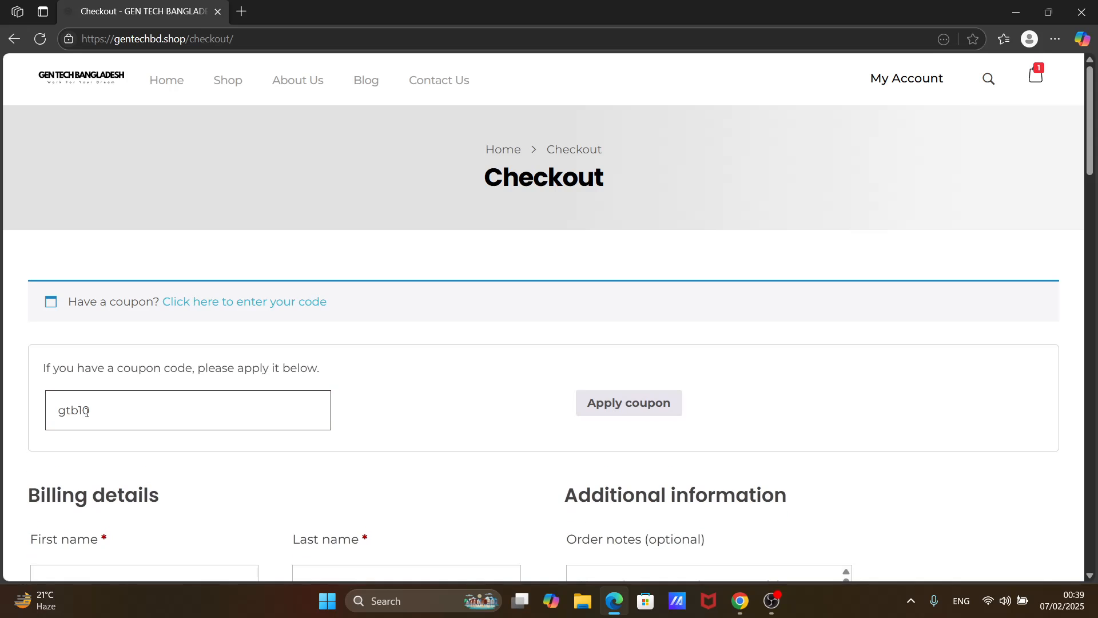
key(Return)
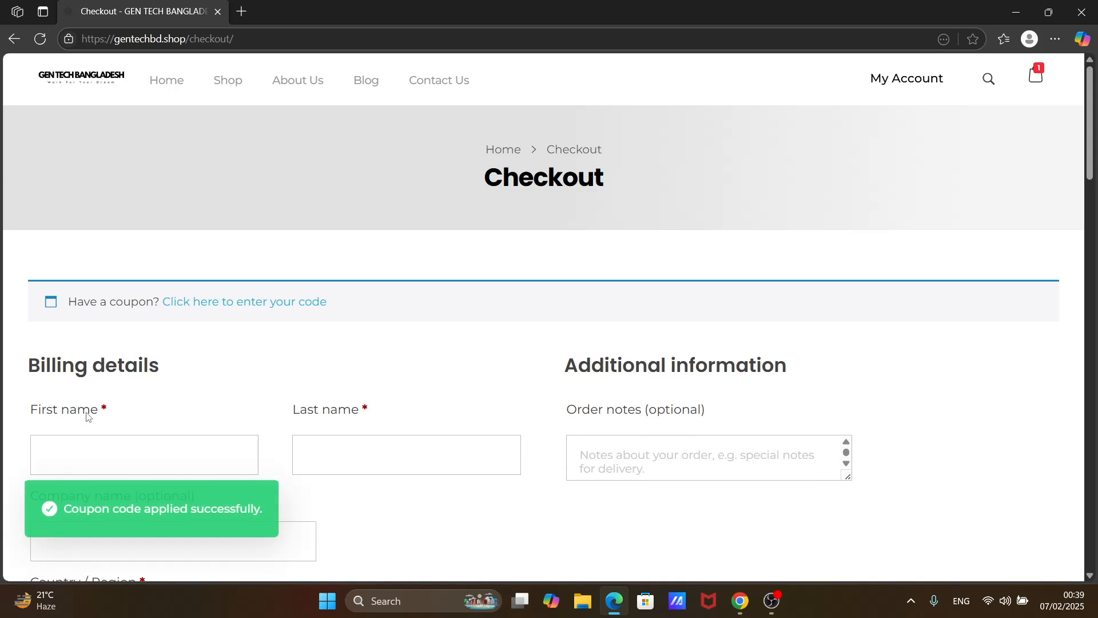
scroll(91, 405, down, 15)
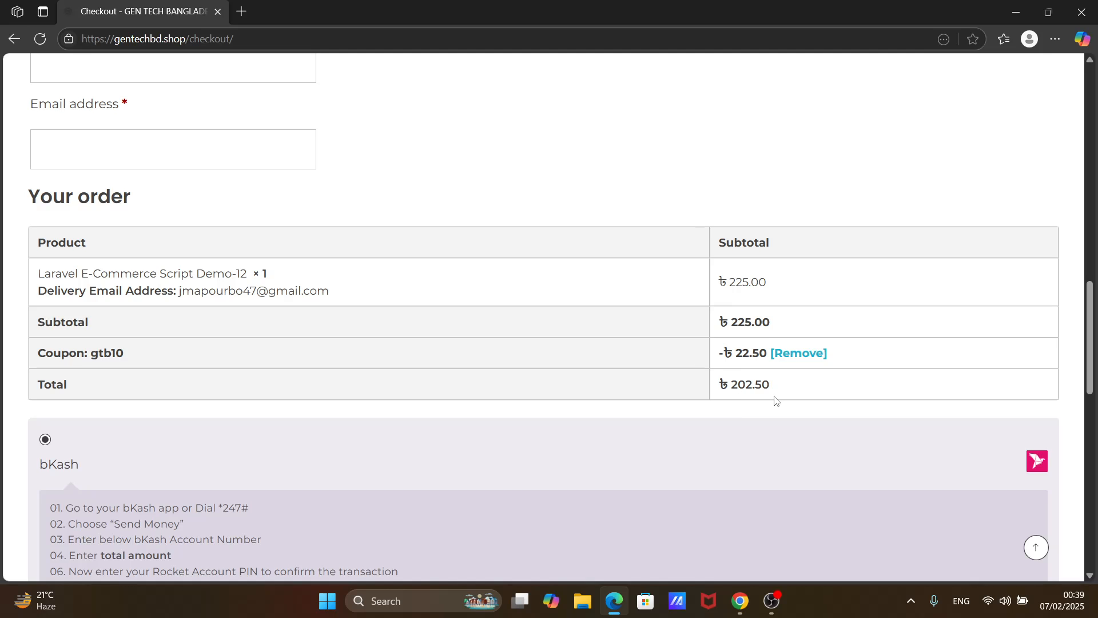
scroll(775, 399, down, 5)
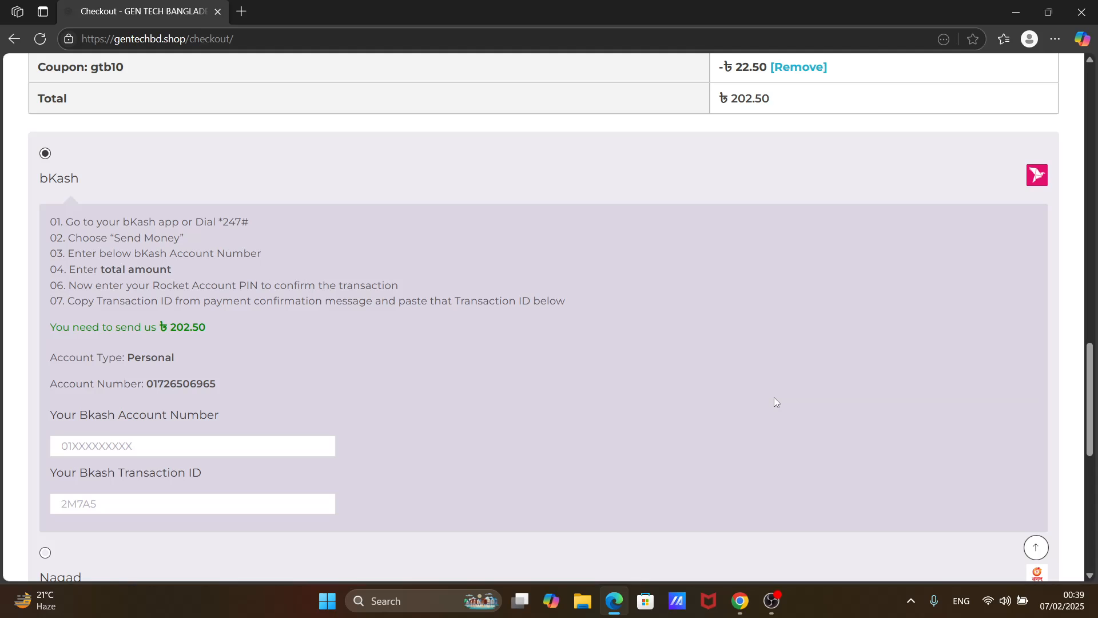
scroll(774, 401, down, 2)
scroll(774, 401, up, 10)
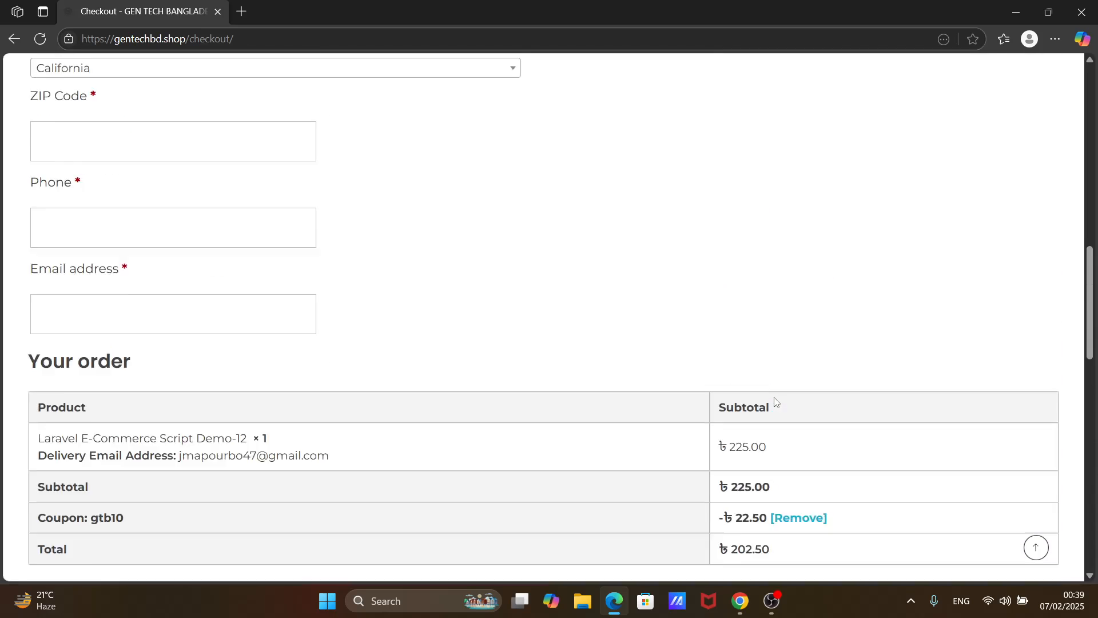
scroll(775, 401, up, 14)
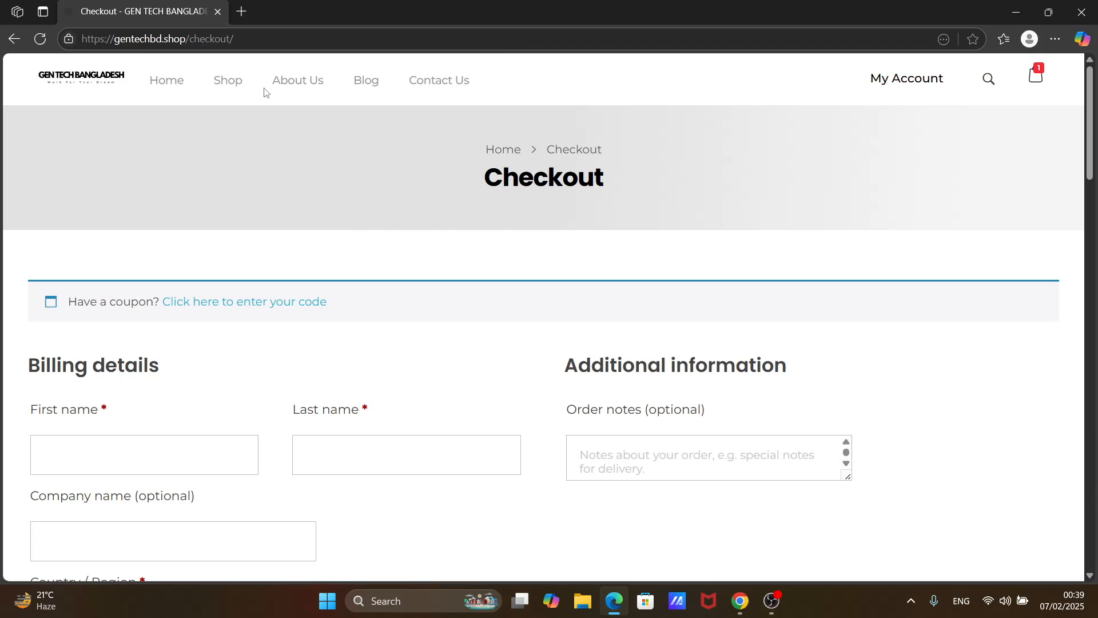
- Go back to the shop, open the Laravel Scripts category and browse the listed script demos and their prices
click(234, 92)
scroll(378, 149, down, 3)
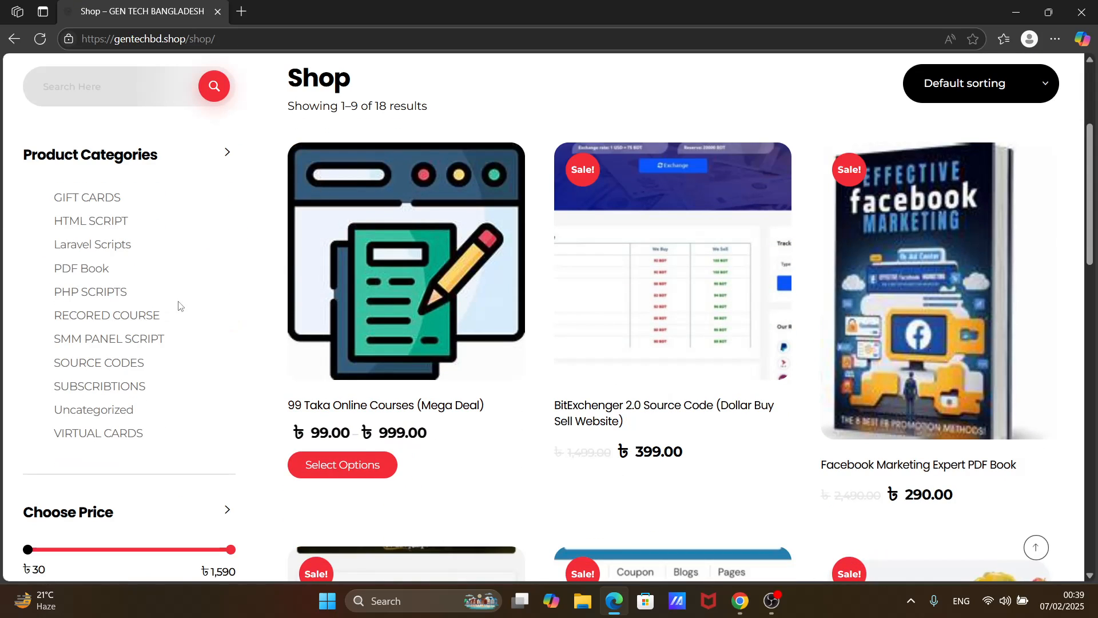
click(80, 244)
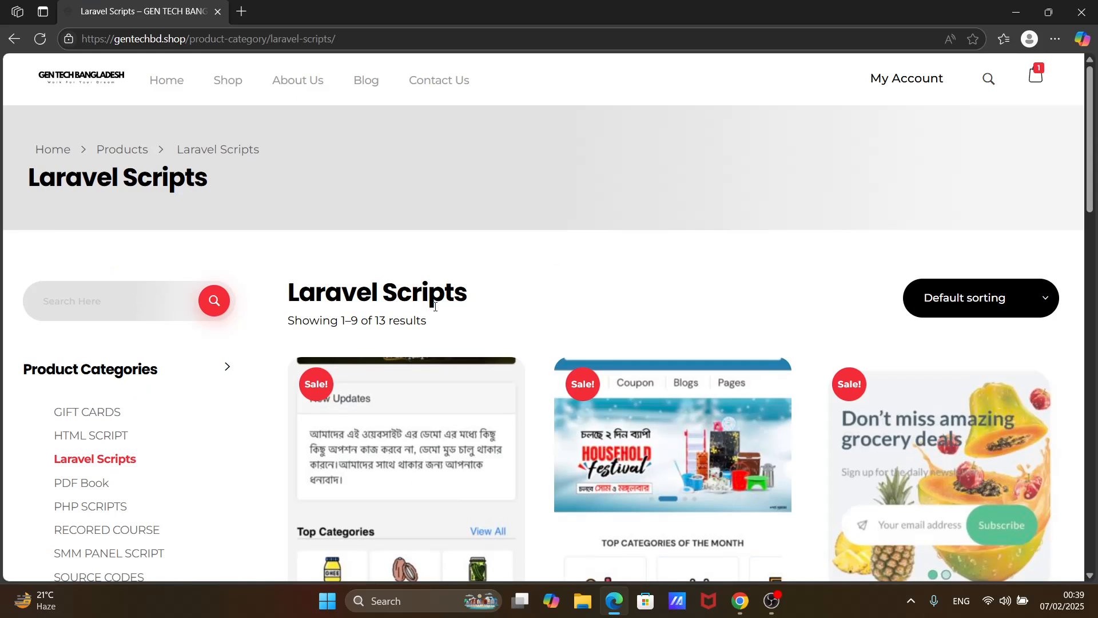
scroll(434, 307, down, 2)
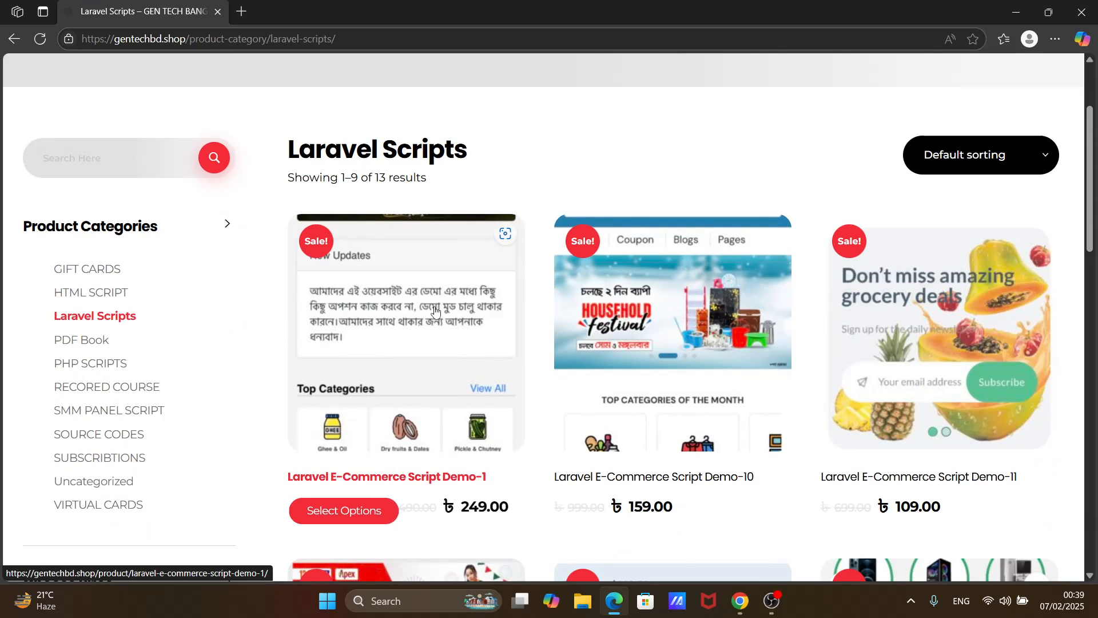
scroll(434, 311, down, 1)
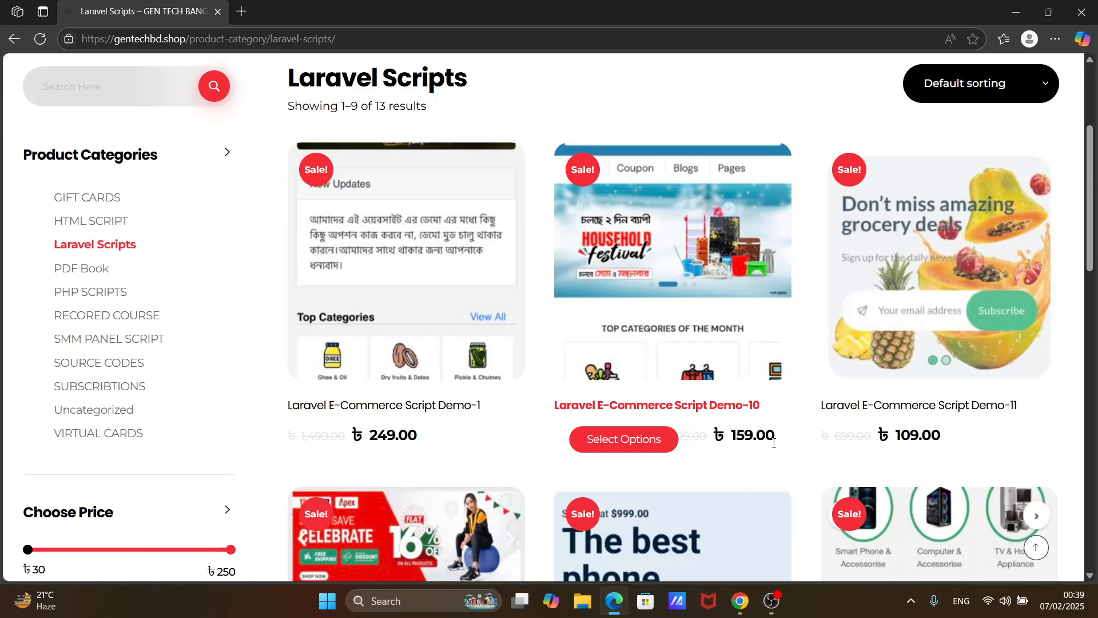
scroll(828, 323, down, 3)
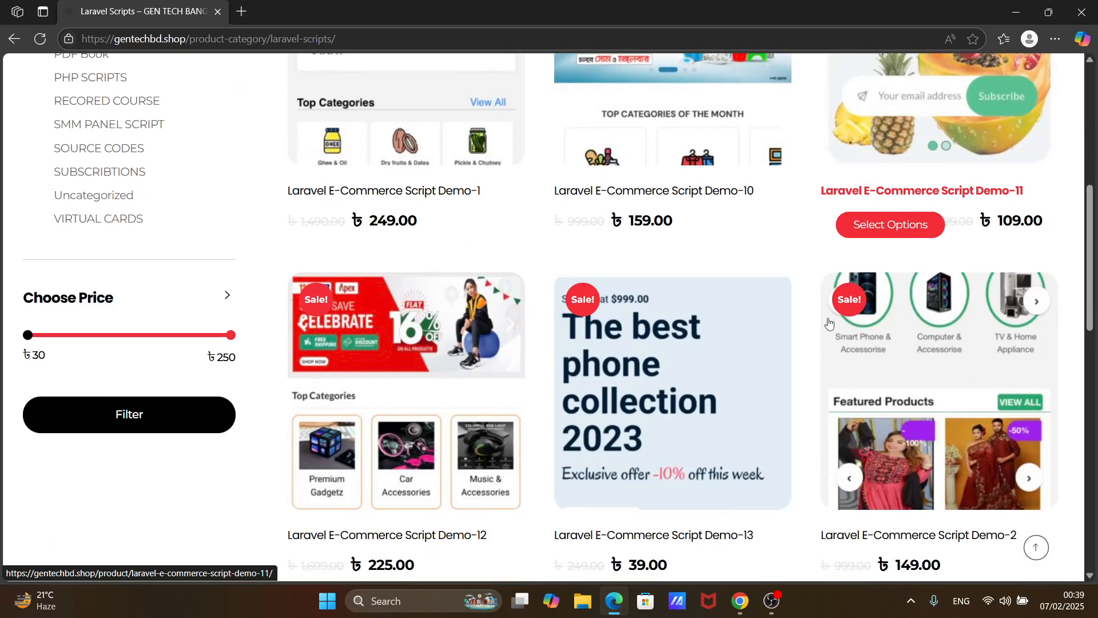
scroll(828, 324, down, 1)
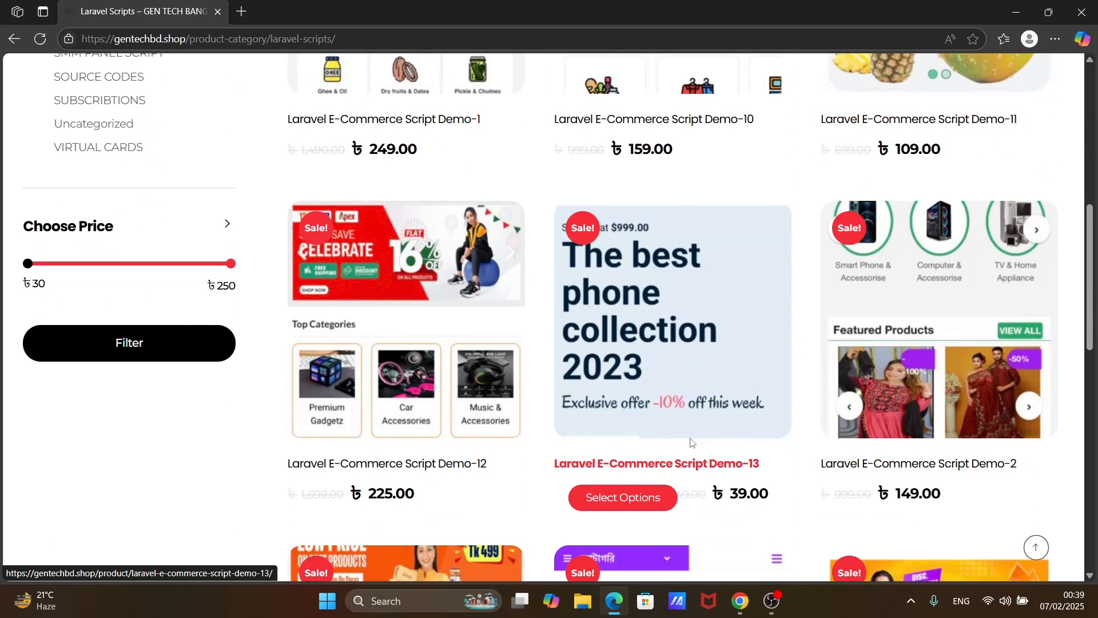
scroll(708, 417, down, 6)
- Sort the Laravel Scripts products by price from low to high
scroll(711, 416, up, 10)
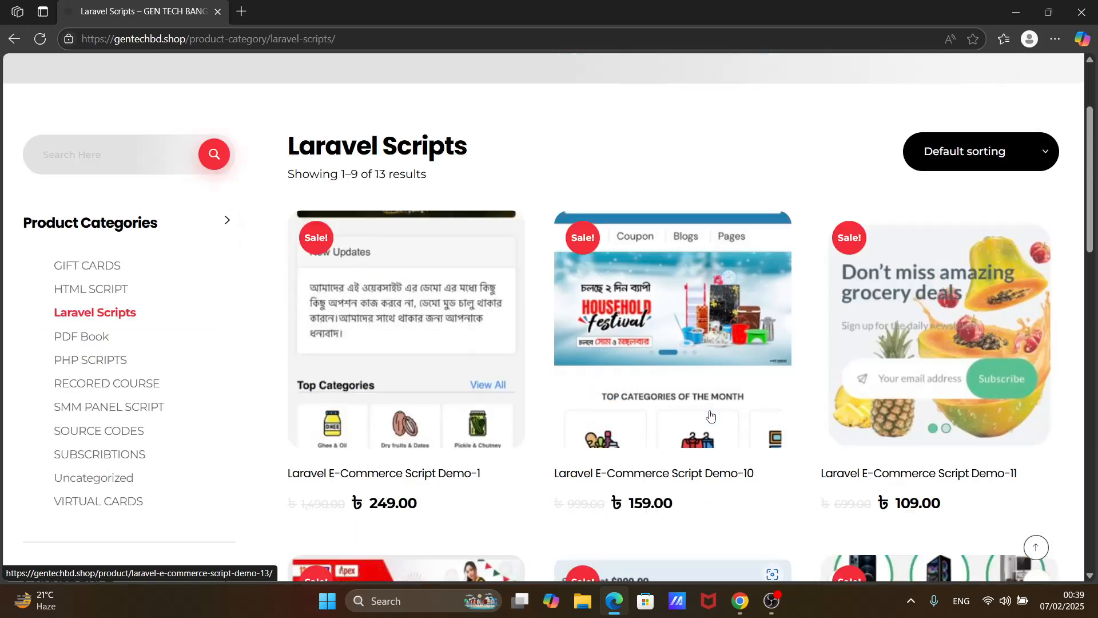
scroll(711, 416, up, 1)
click(939, 229)
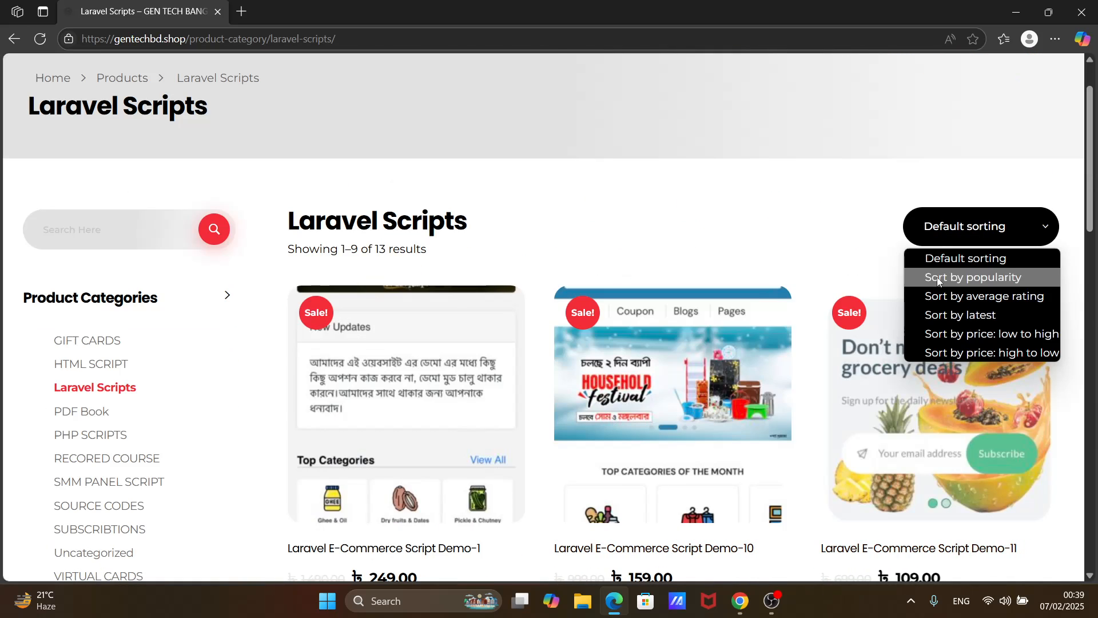
click(952, 336)
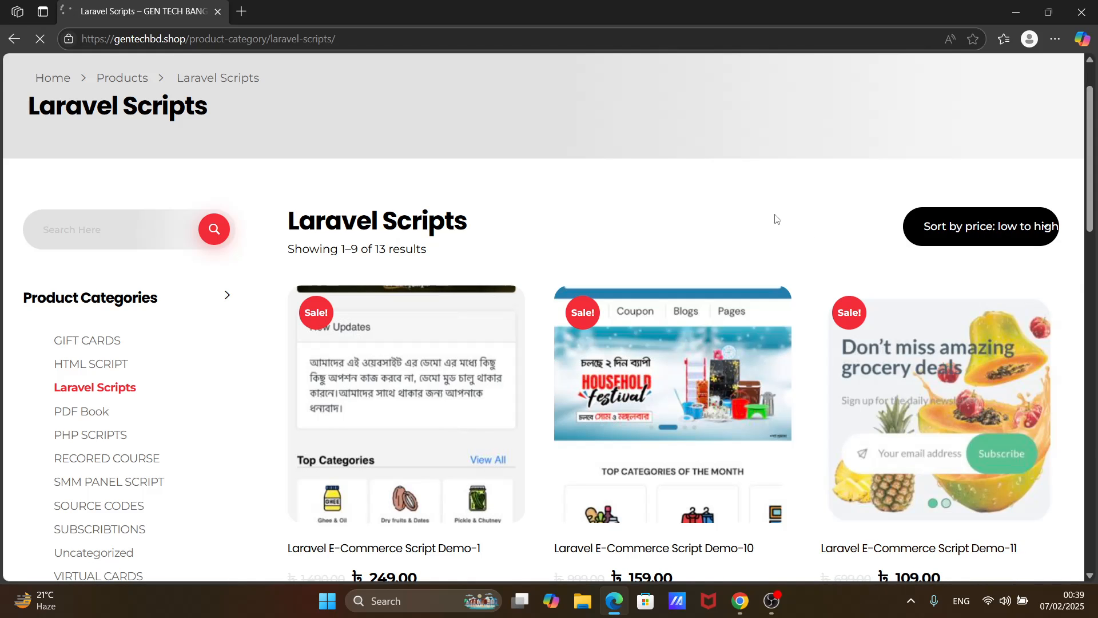
- Browse the price-sorted Laravel Scripts listing down to its page links, comparing the e-commerce script demos and their sale prices
scroll(775, 219, down, 2)
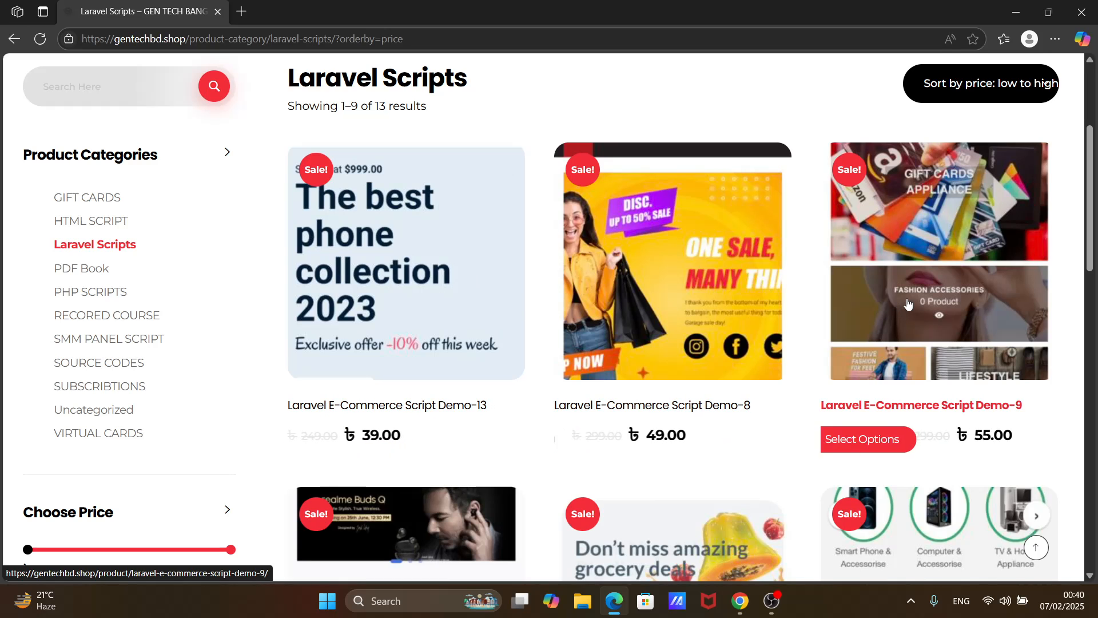
scroll(938, 229, down, 3)
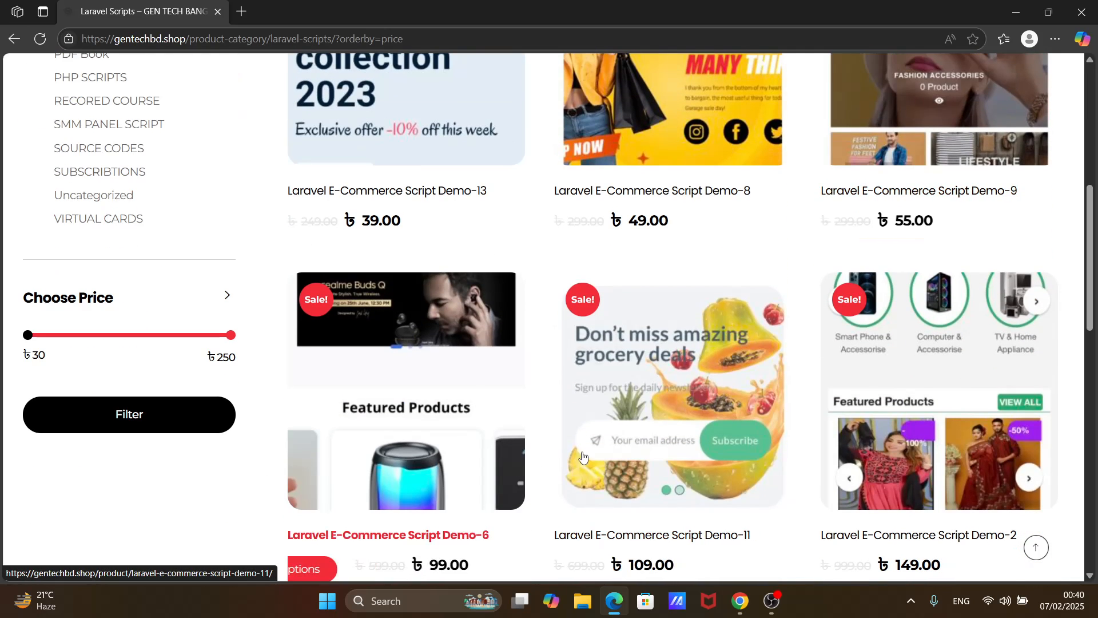
scroll(725, 427, down, 5)
scroll(725, 428, down, 3)
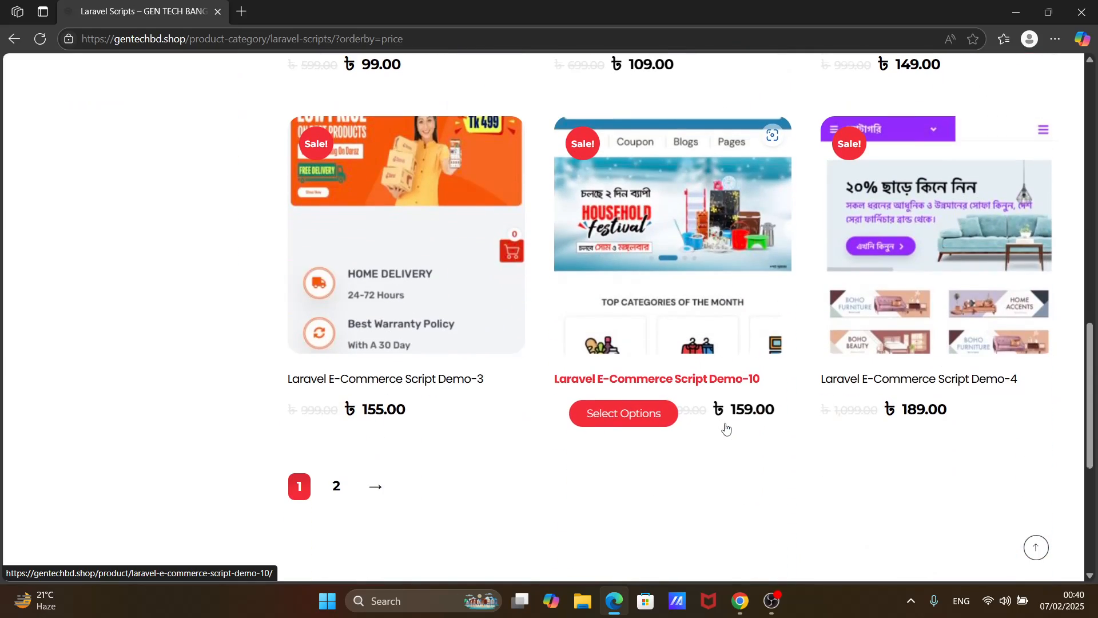
scroll(721, 423, up, 5)
scroll(722, 422, up, 6)
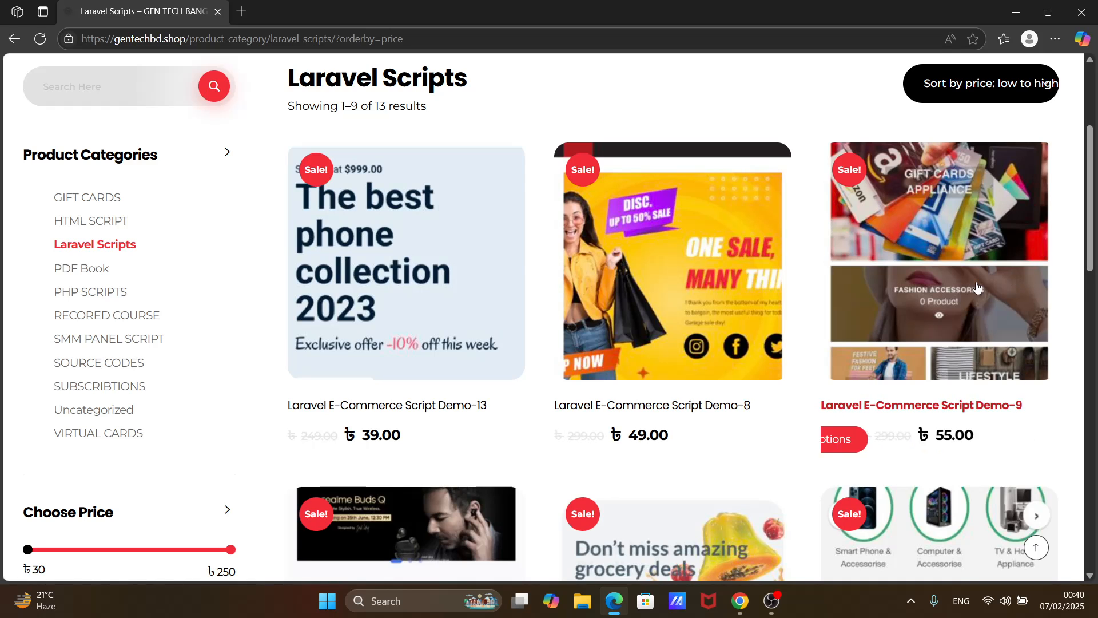
scroll(816, 300, down, 2)
scroll(816, 300, down, 6)
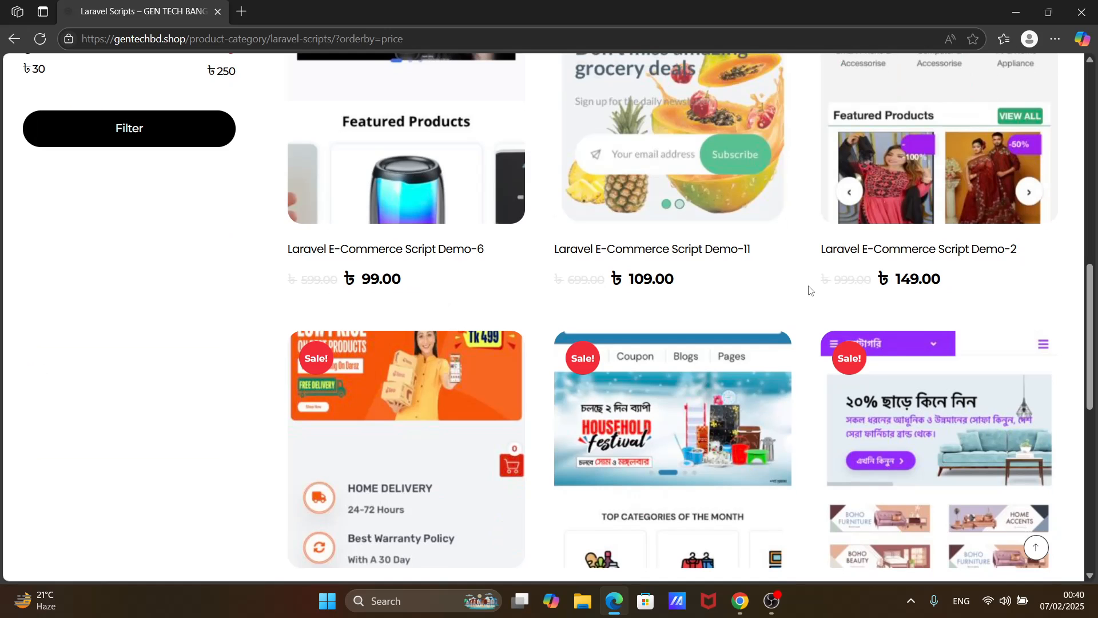
scroll(809, 290, down, 6)
scroll(809, 290, up, 1)
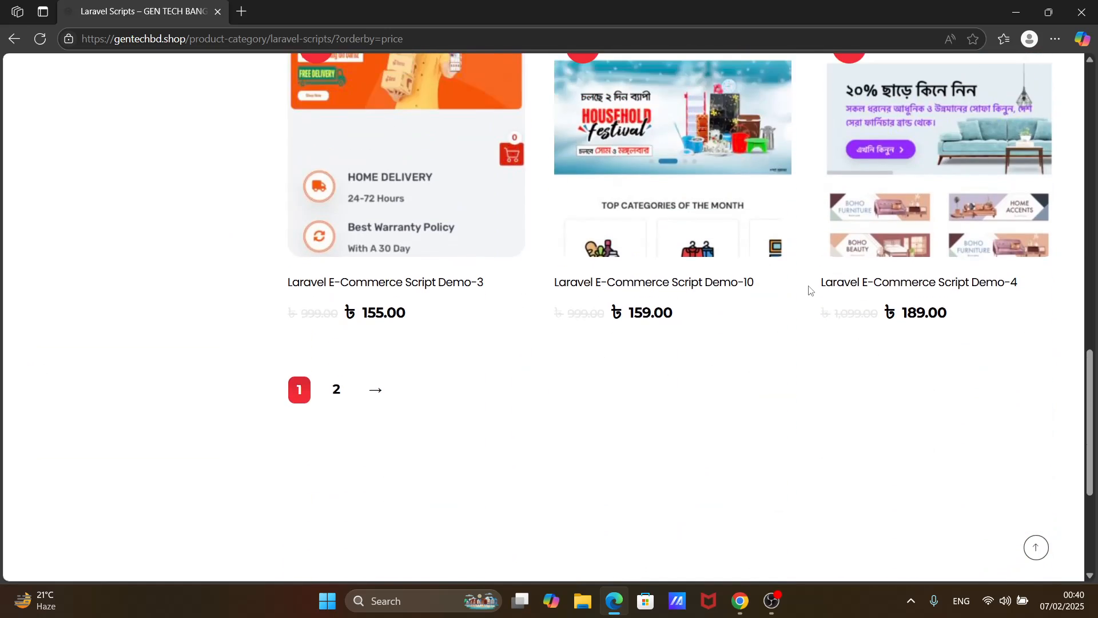
scroll(809, 290, up, 8)
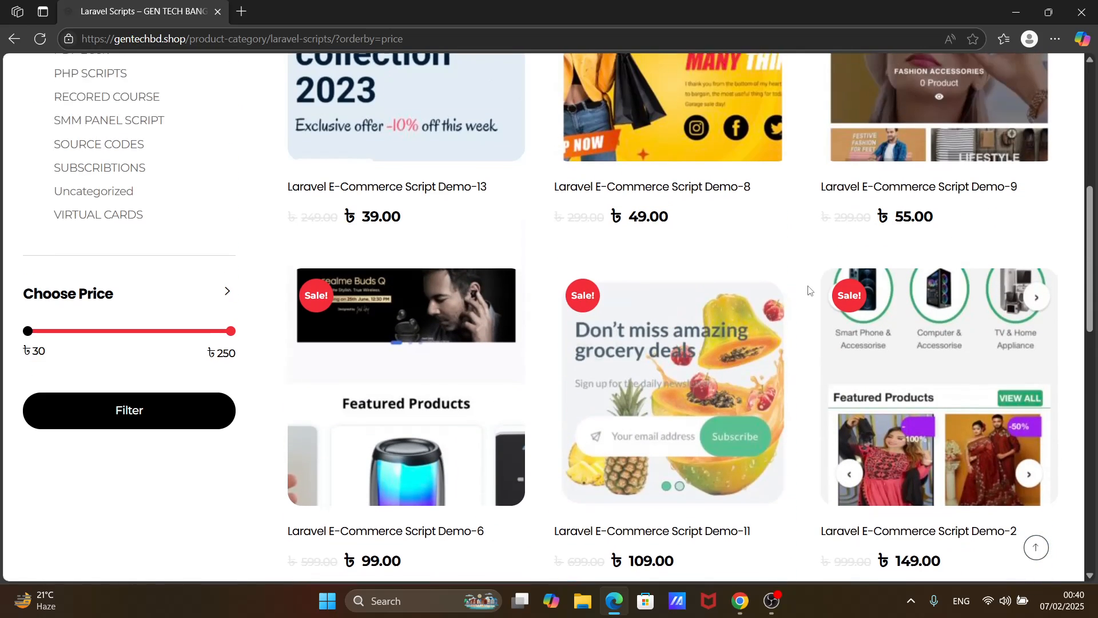
scroll(802, 290, up, 5)
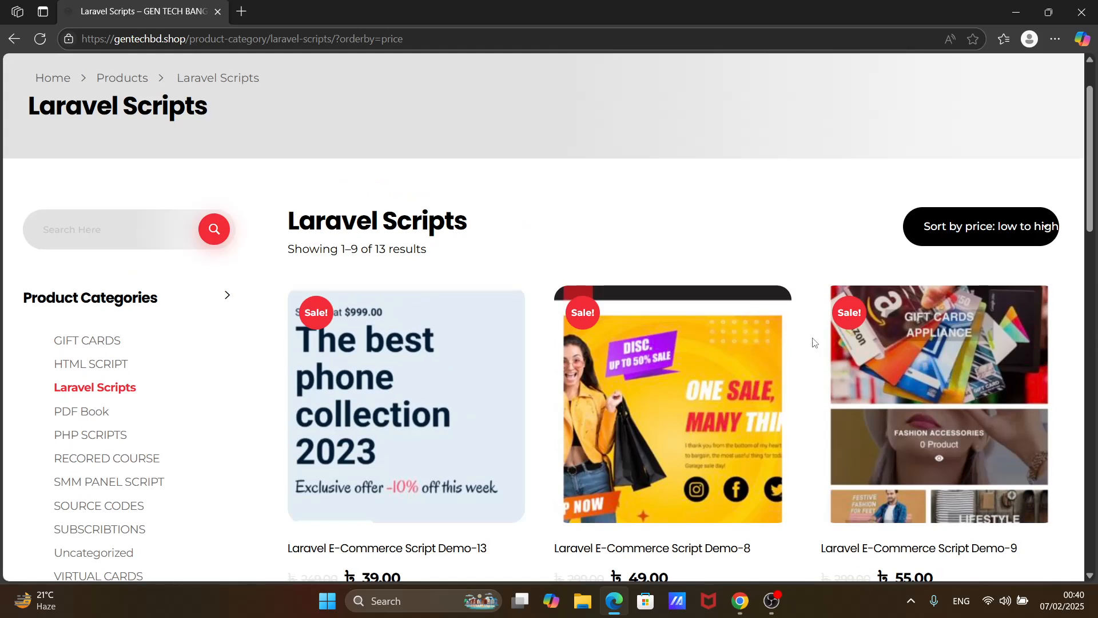
click(771, 601)
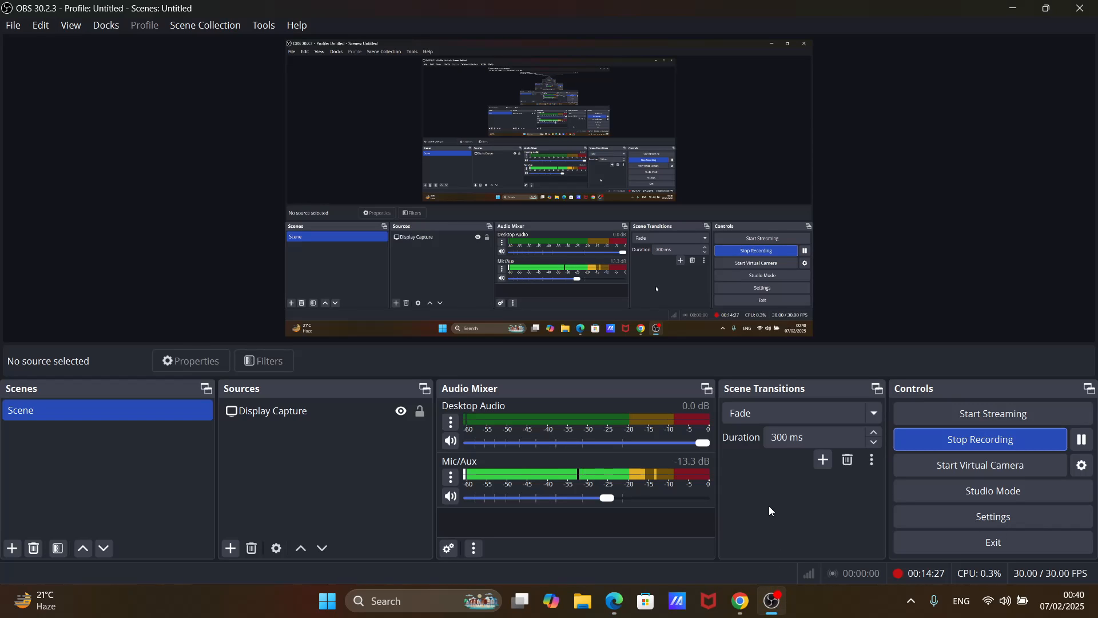